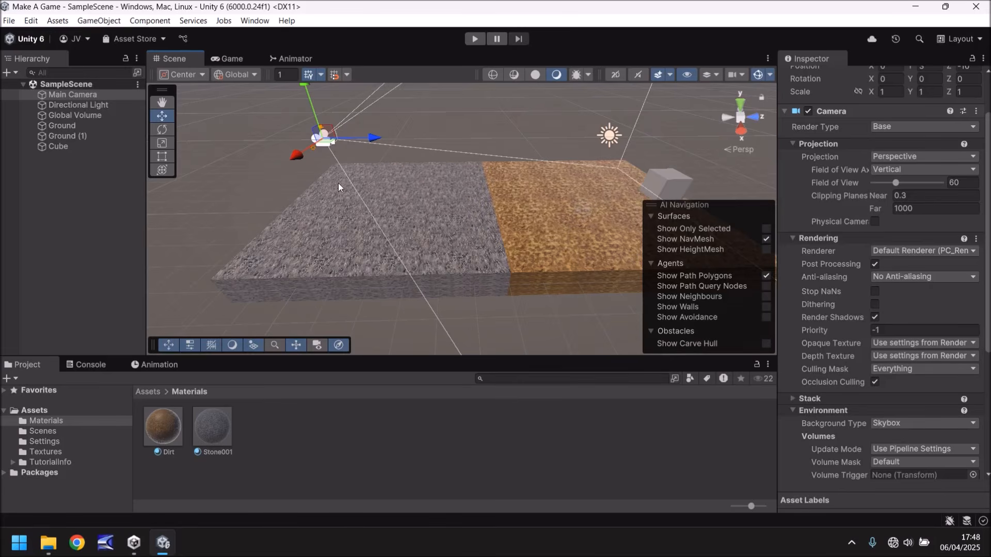
Add a 3D Terrain object to the scene with its default name and frame it in the scene view.
left_click(94, 21)
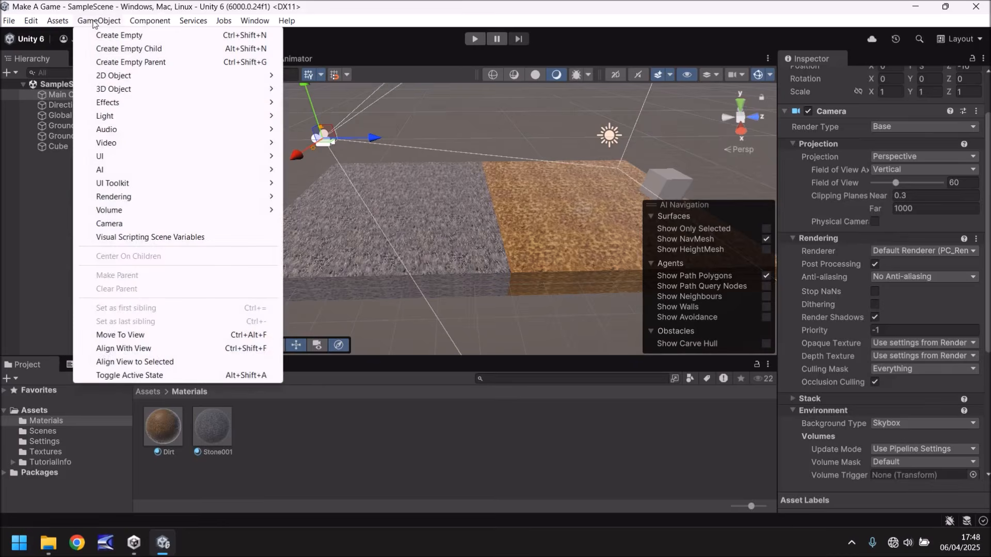
mouse_move(126, 90)
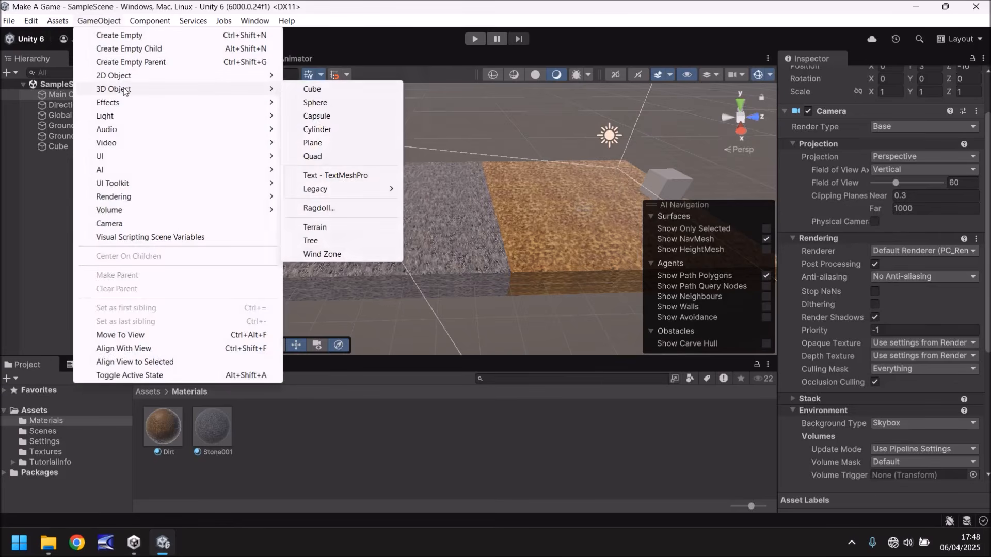
left_click(346, 229)
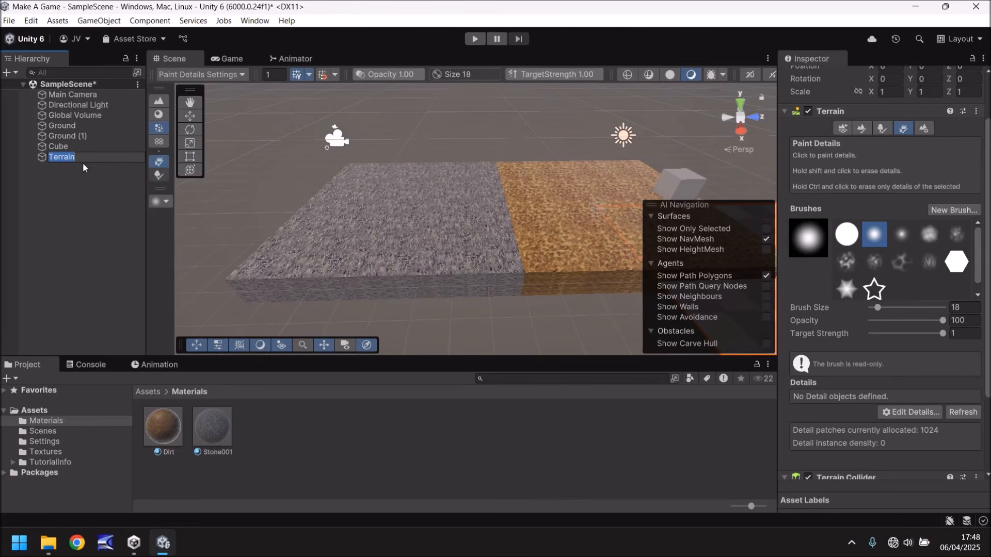
key("Return")
double_click(63, 162)
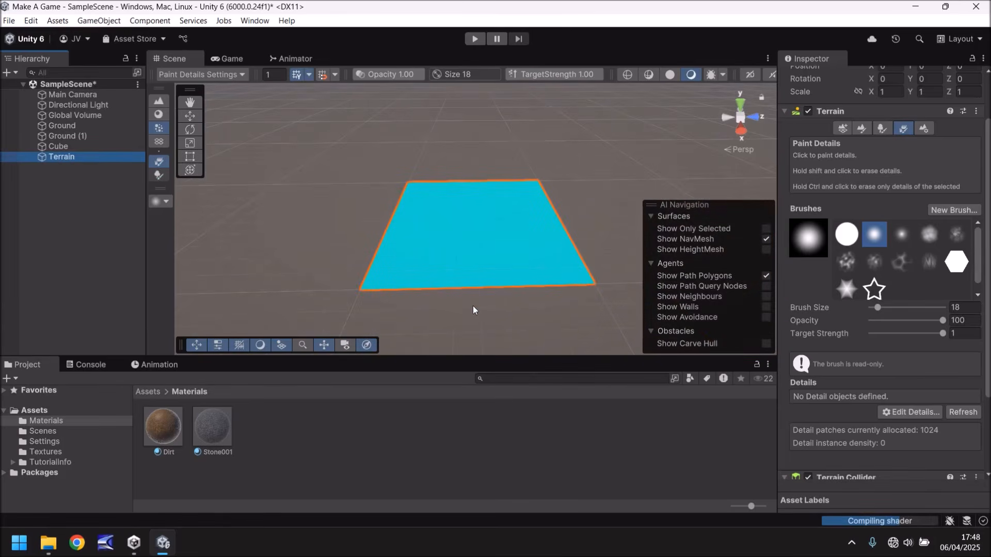
left_click(365, 246)
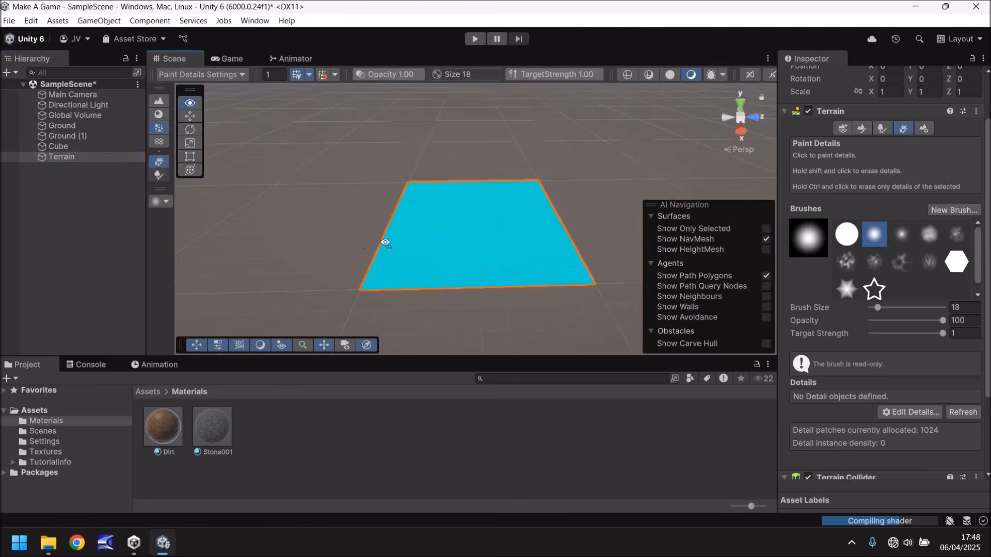
right_click_drag(364, 242, 483, 244)
middle_click_drag(394, 267, 489, 198)
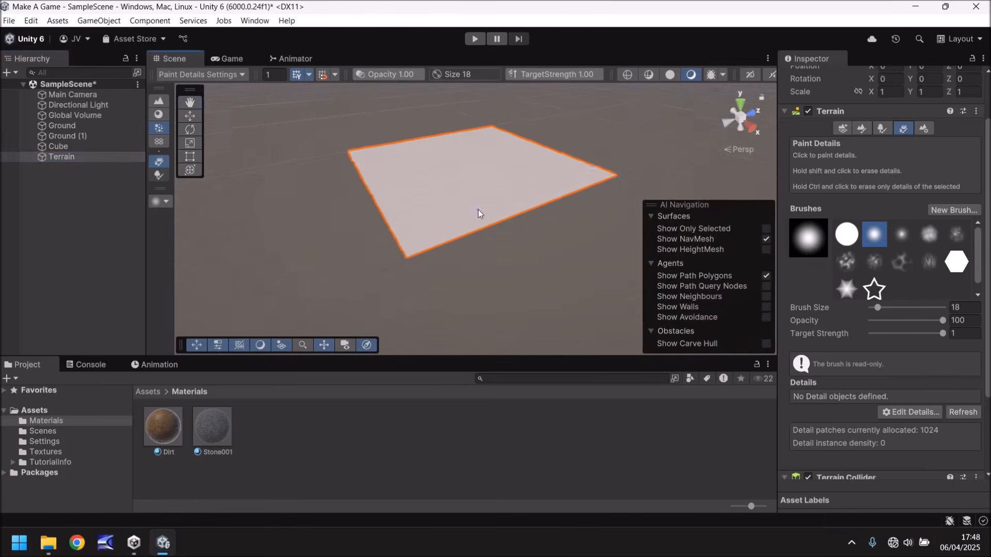
scroll(479, 211, "up", 8)
scroll(386, 234, "down", 6)
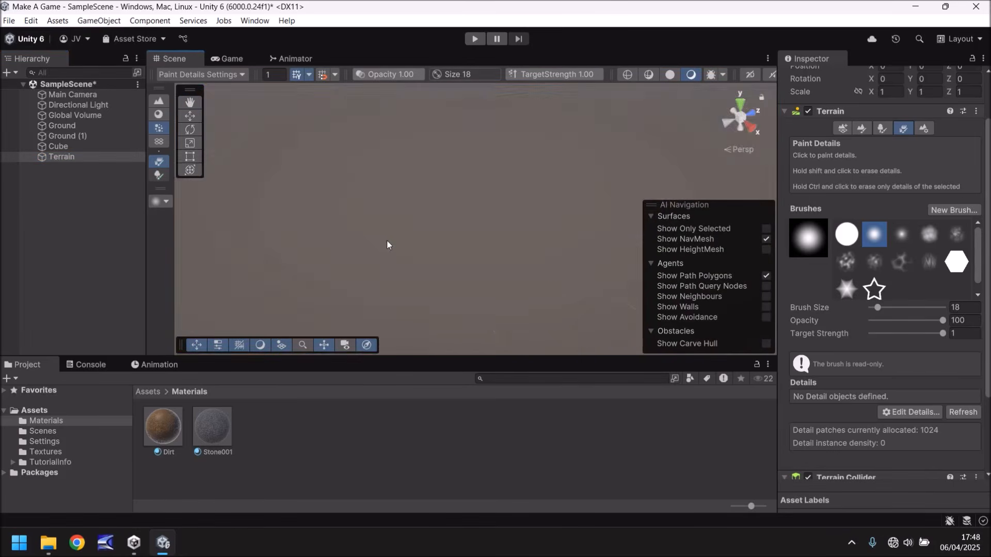
middle_click_drag(364, 228, 422, 232)
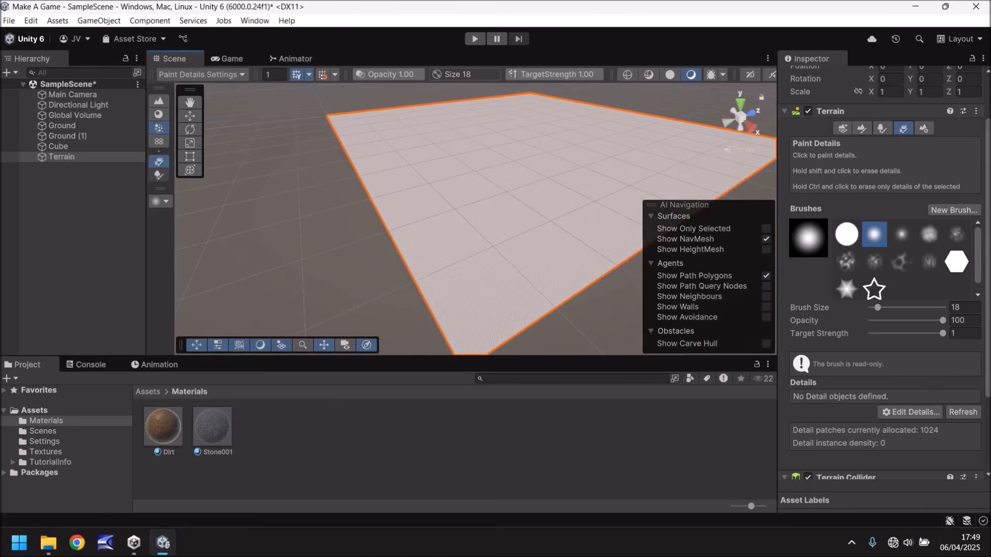
Switch the terrain to terrain painting in Set Height mode.
scroll(882, 181, "up", 3)
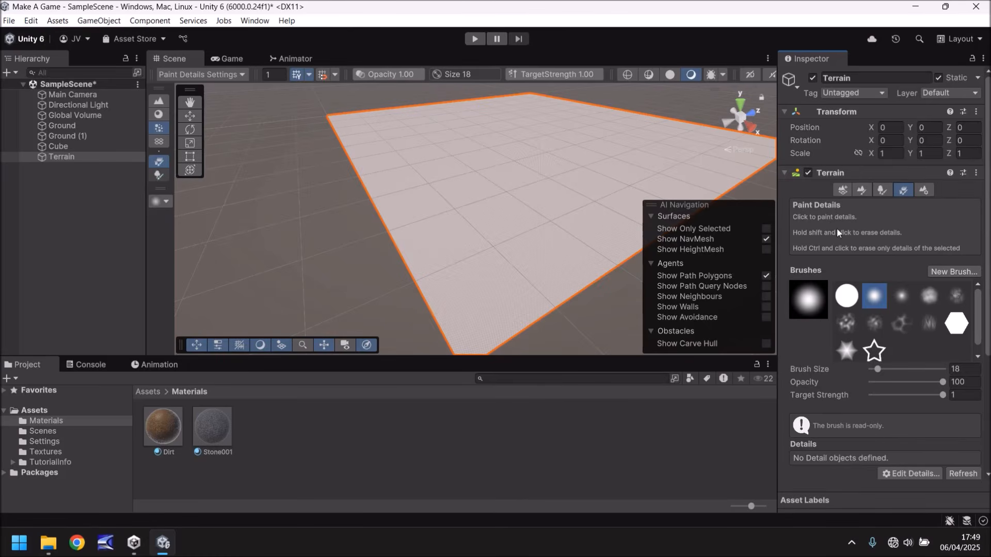
left_click(862, 190)
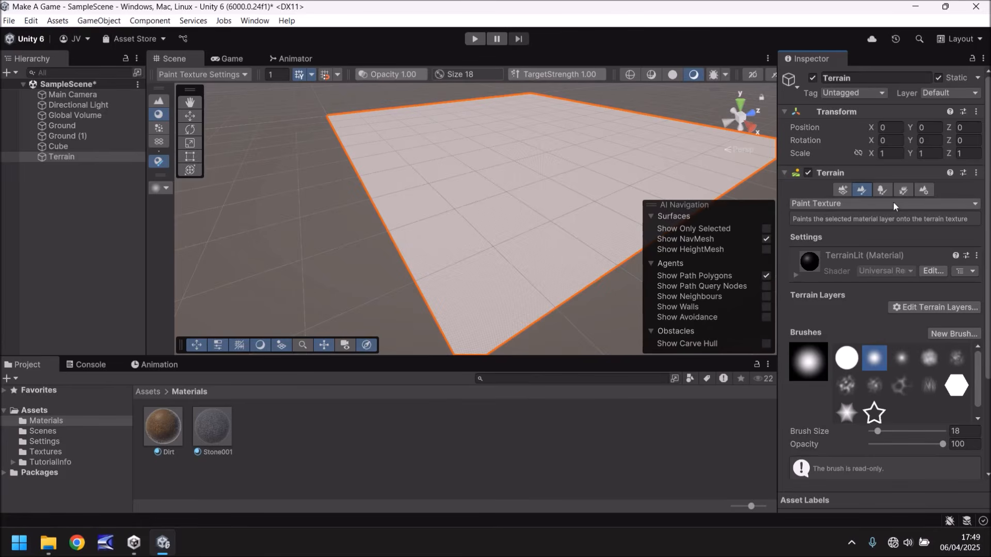
left_click(973, 205)
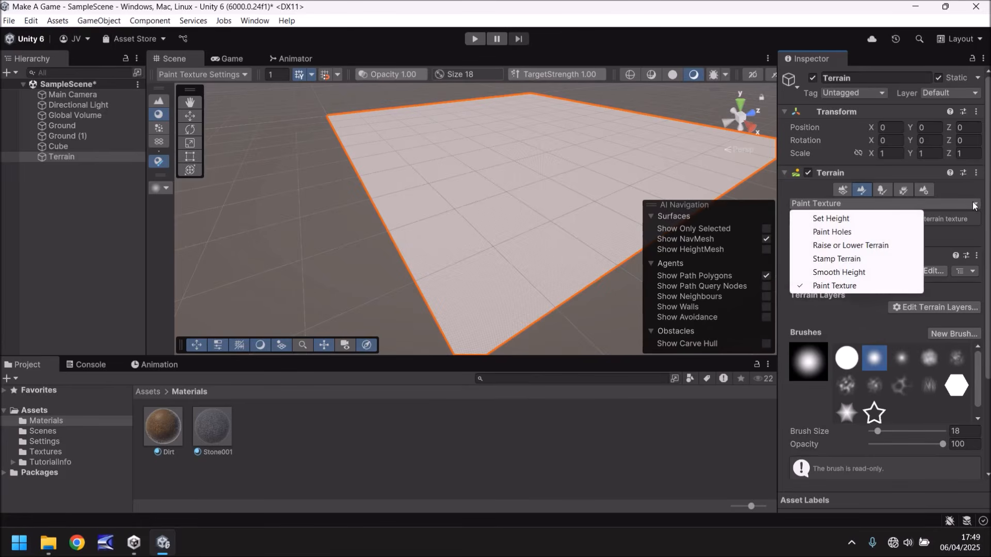
left_click(829, 218)
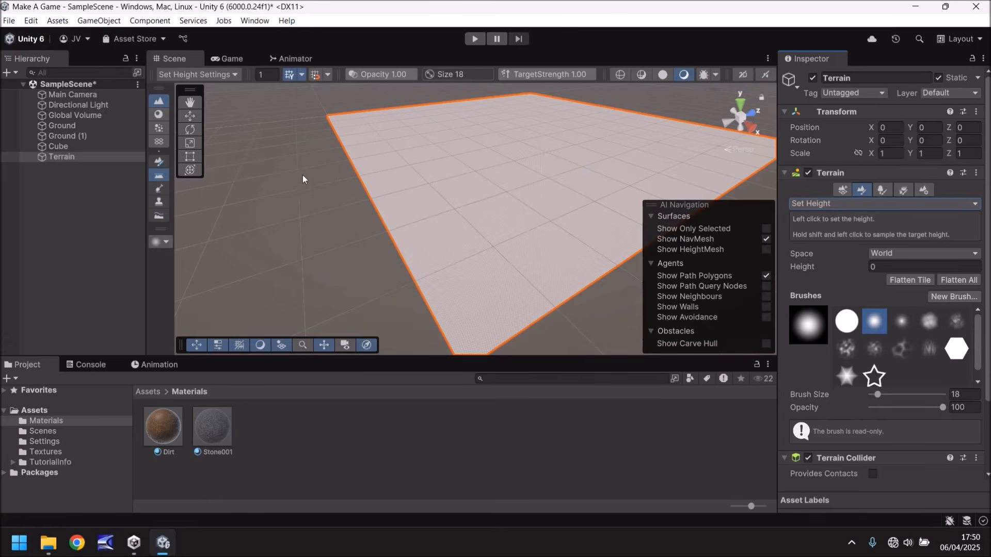
Choose the cloudy fourth built-in brush for Set Height and set its brush size to 483.
right_click_drag(320, 196, 507, 196)
scroll(468, 197, "up", 2)
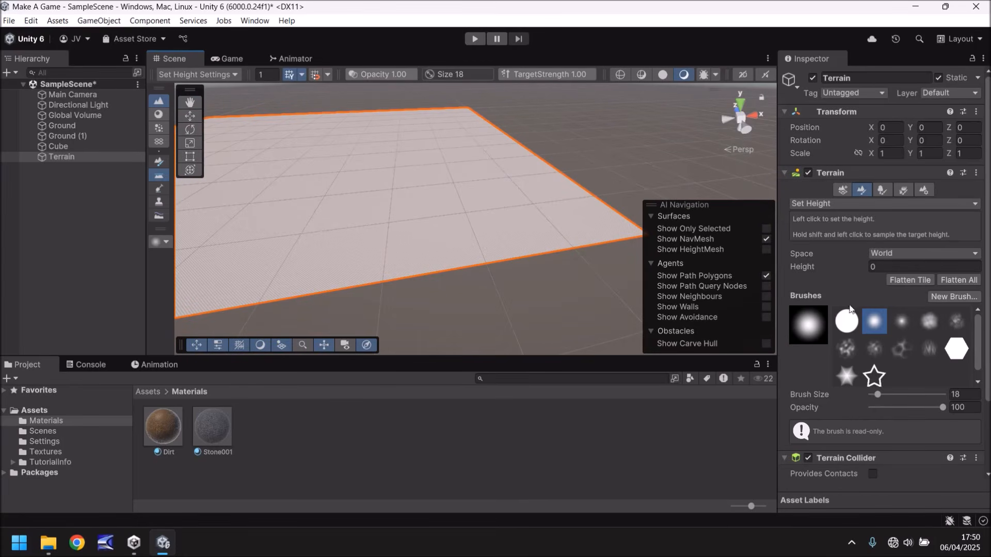
mouse_move(831, 267)
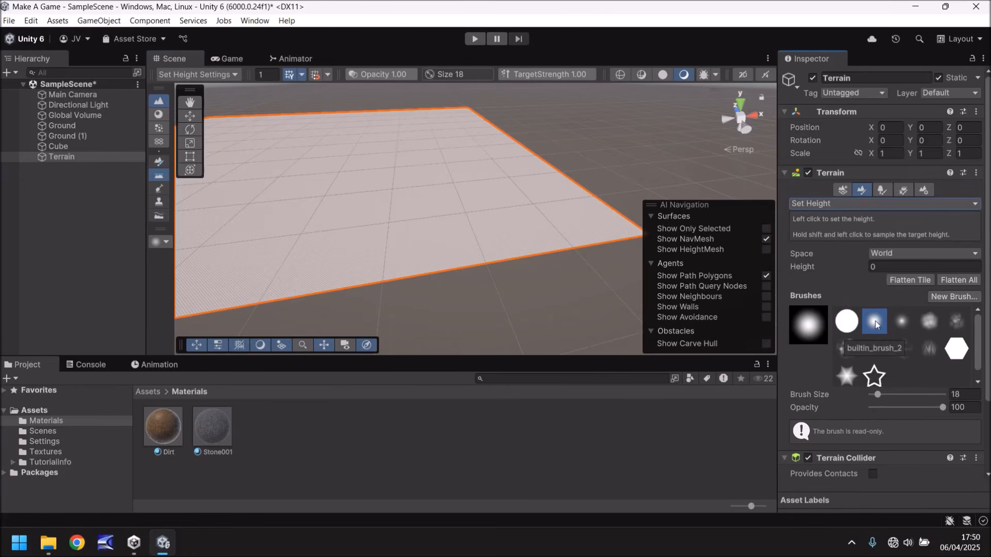
left_click(903, 322)
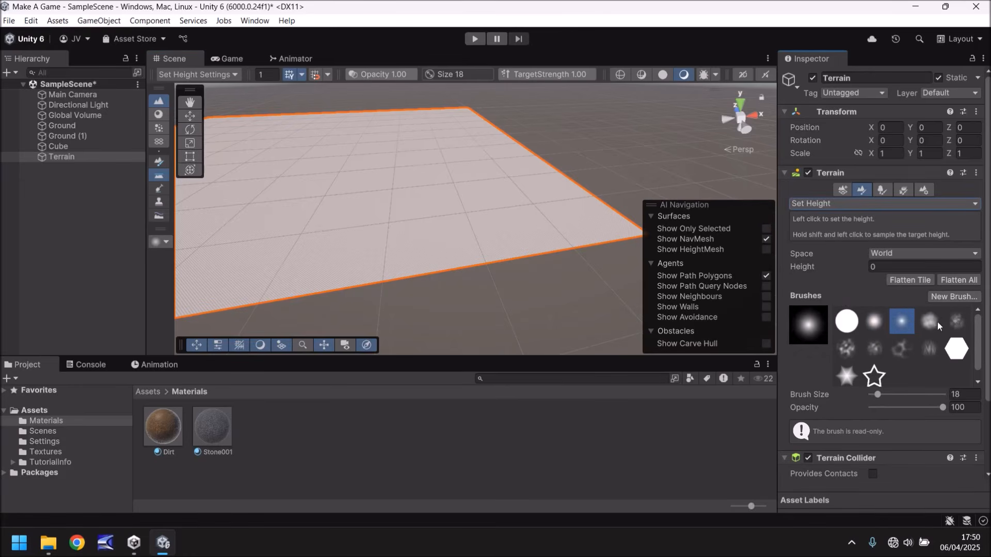
left_click(935, 323)
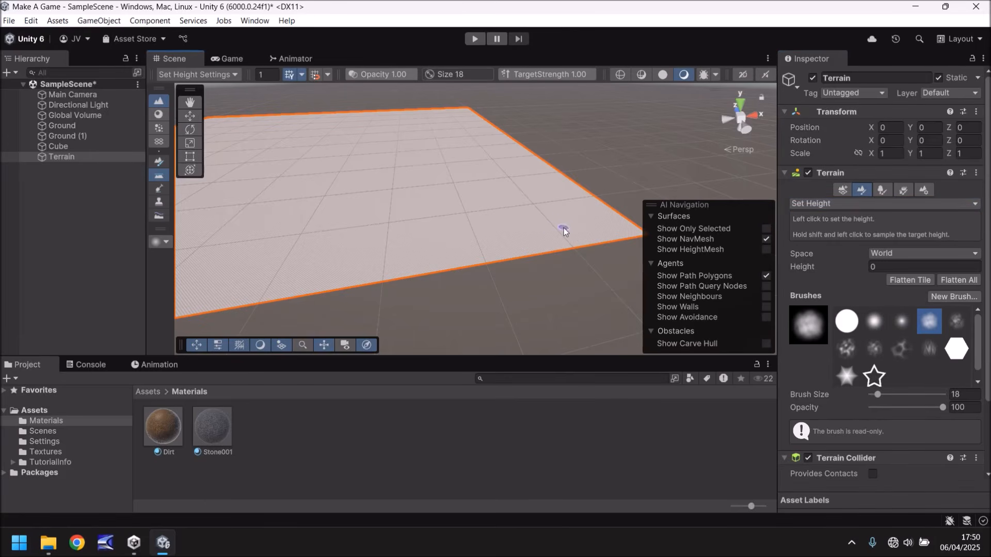
scroll(563, 230, "up", 3)
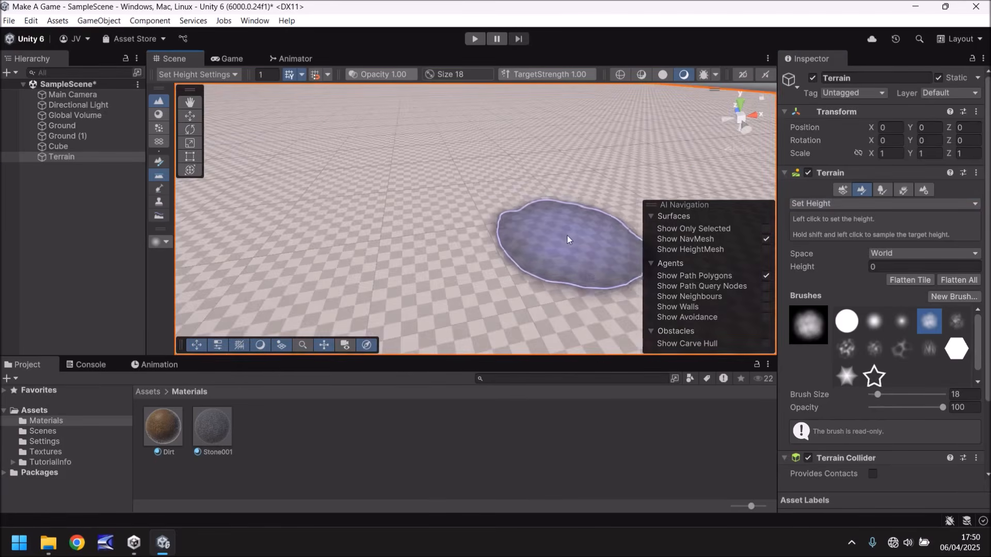
scroll(553, 225, "up", 3)
scroll(575, 225, "down", 3)
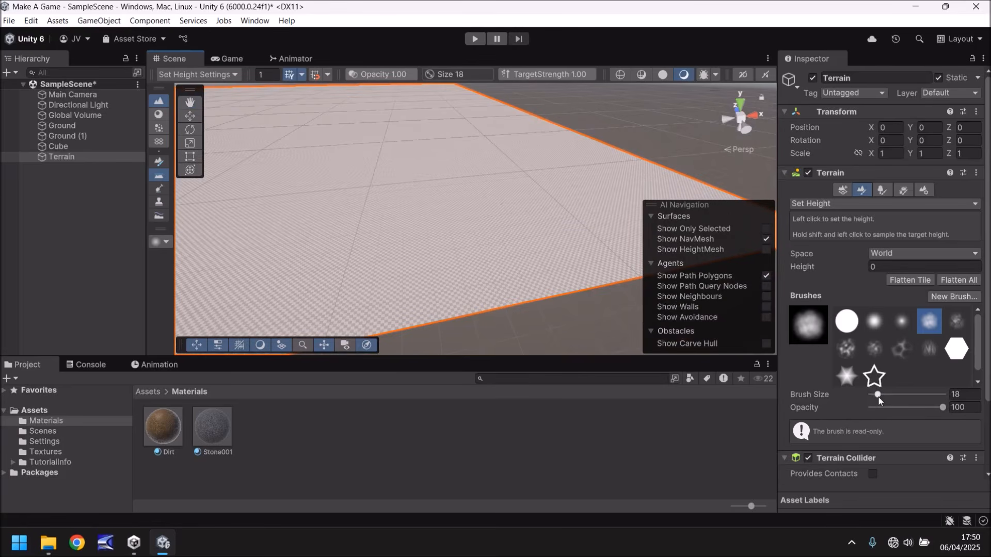
left_click_drag(878, 396, 899, 396)
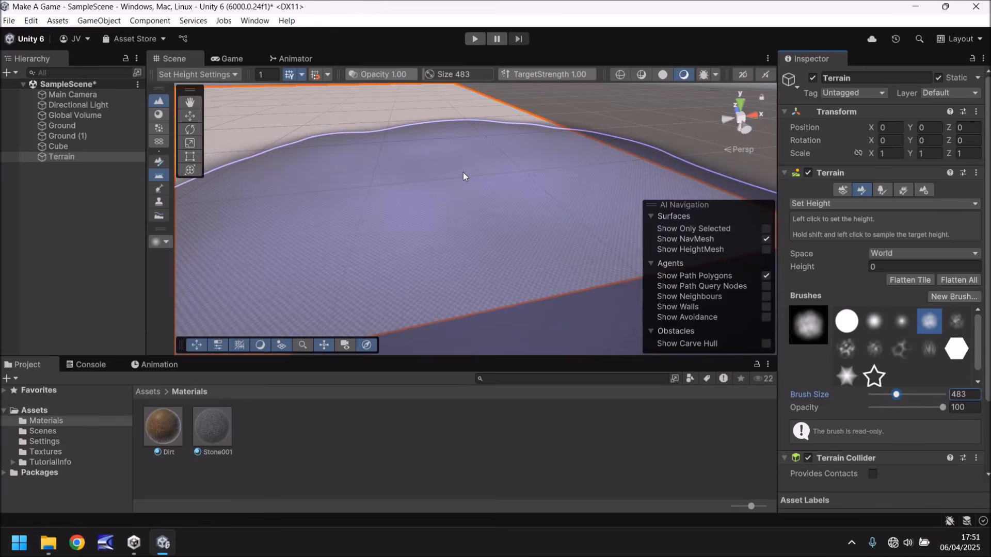
Set the target height to 20 and paint a raised plateau over one corner of the terrain.
scroll(463, 173, "down", 3)
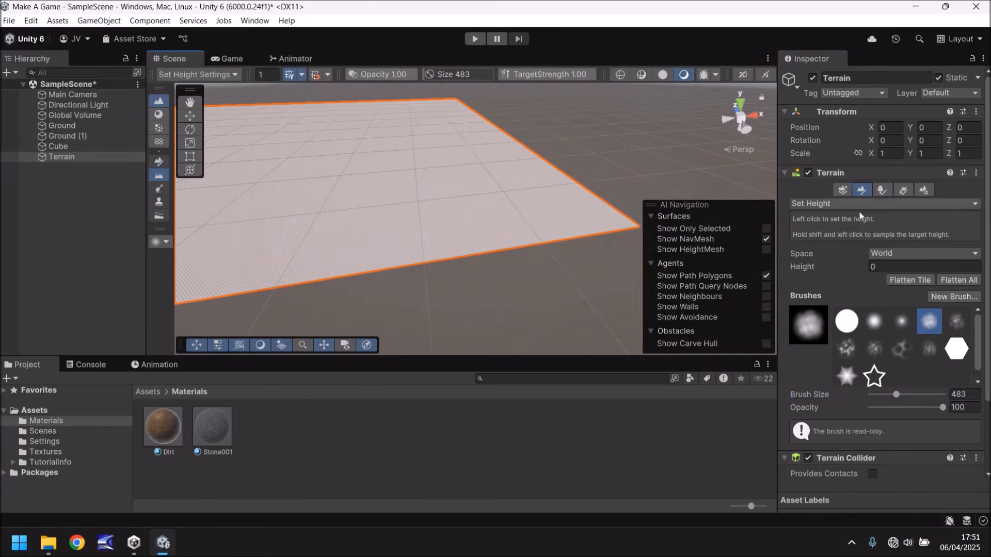
left_click(904, 267)
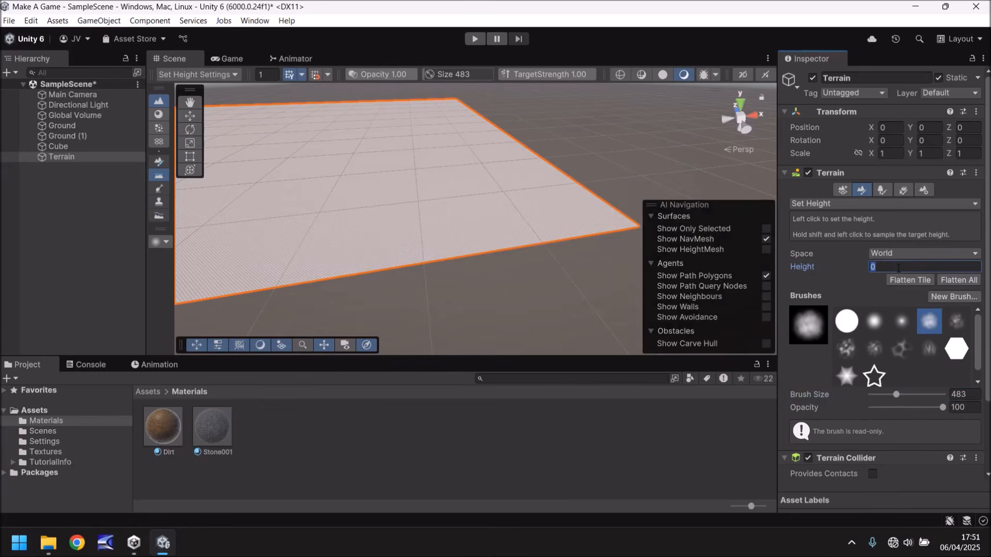
type("20")
left_click(429, 178)
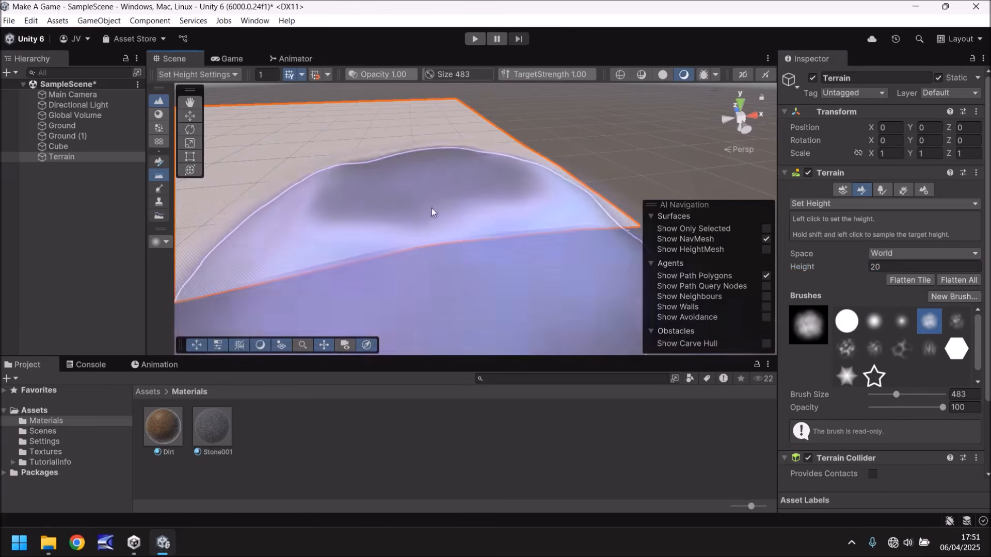
right_click_drag(413, 182, 494, 188)
mouse_move(403, 188)
middle_mouse_down()
mouse_move(447, 184)
mouse_move(470, 169)
middle_mouse_up()
scroll(466, 167, "down", 5)
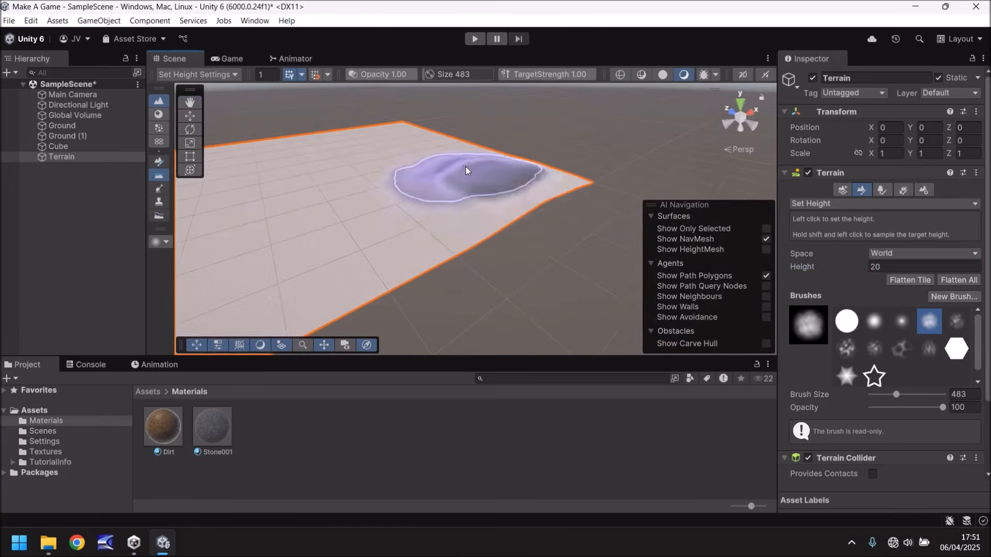
scroll(474, 175, "down", 1)
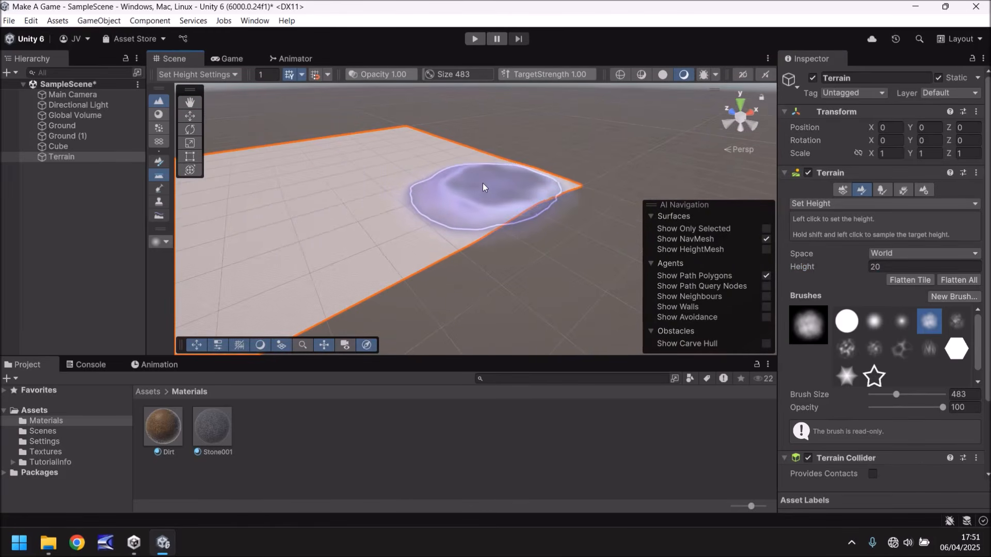
left_click(482, 187)
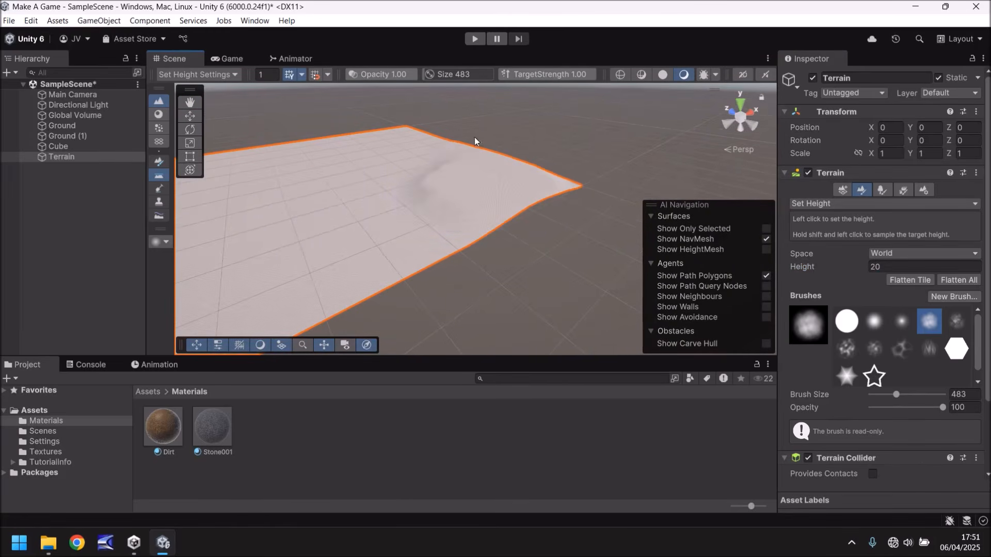
mouse_move(438, 200)
left_mouse_down()
mouse_move(431, 178)
mouse_move(476, 194)
mouse_move(540, 175)
left_mouse_up()
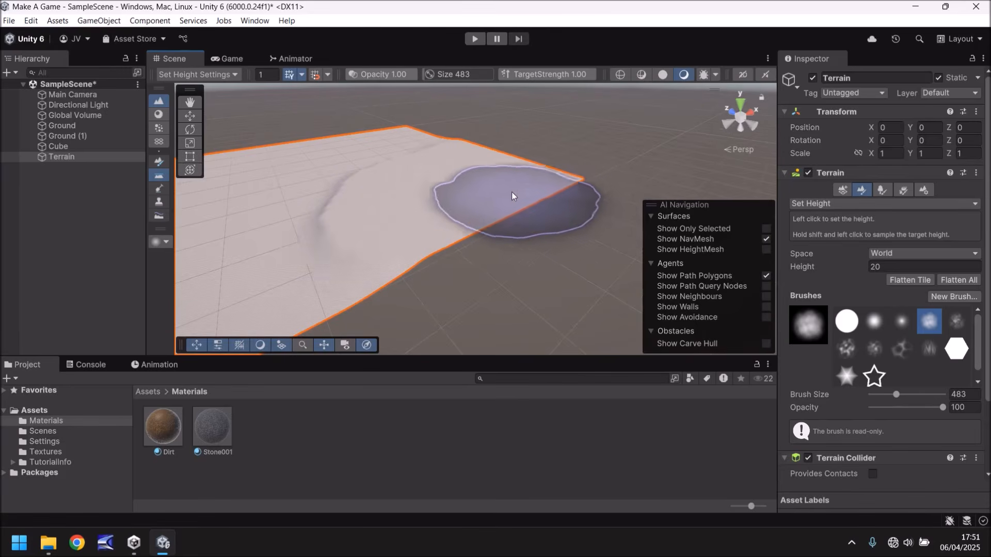
Reduce the Set Height brush size to 24 and its opacity to 40.6.
scroll(451, 208, "up", 5)
mouse_move(413, 221)
middle_mouse_down()
mouse_move(519, 212)
mouse_move(504, 203)
middle_mouse_up()
scroll(505, 195, "up", 4)
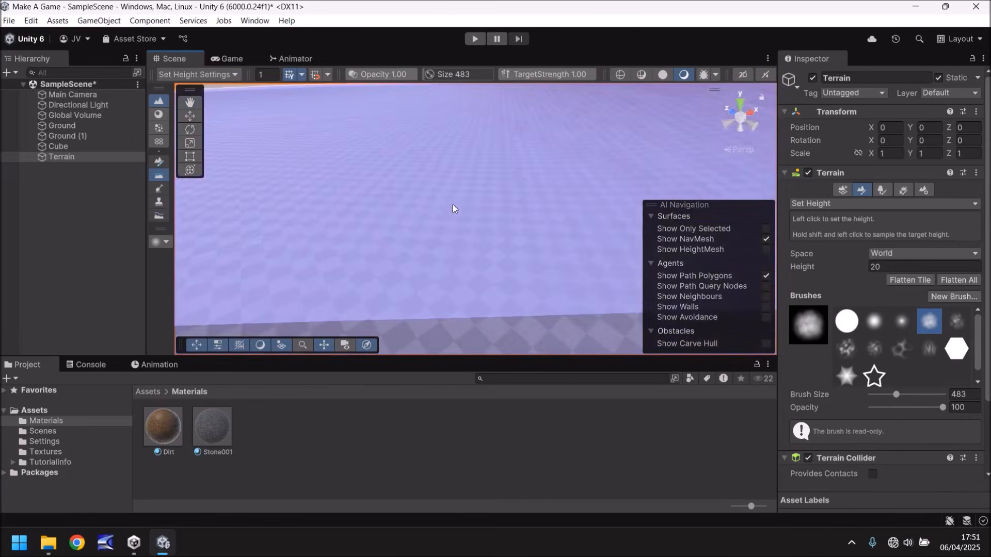
right_click_drag(453, 205, 500, 148)
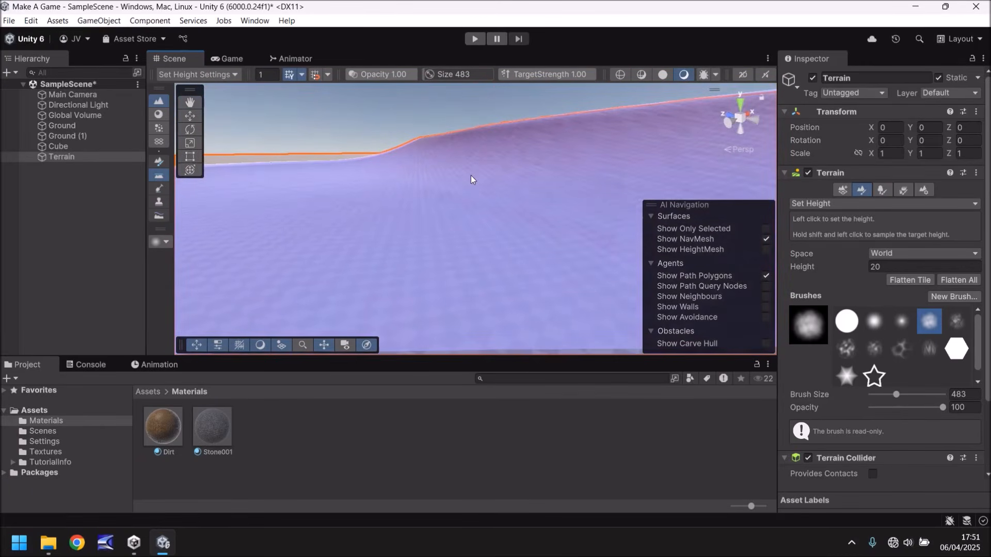
scroll(471, 175, "down", 8)
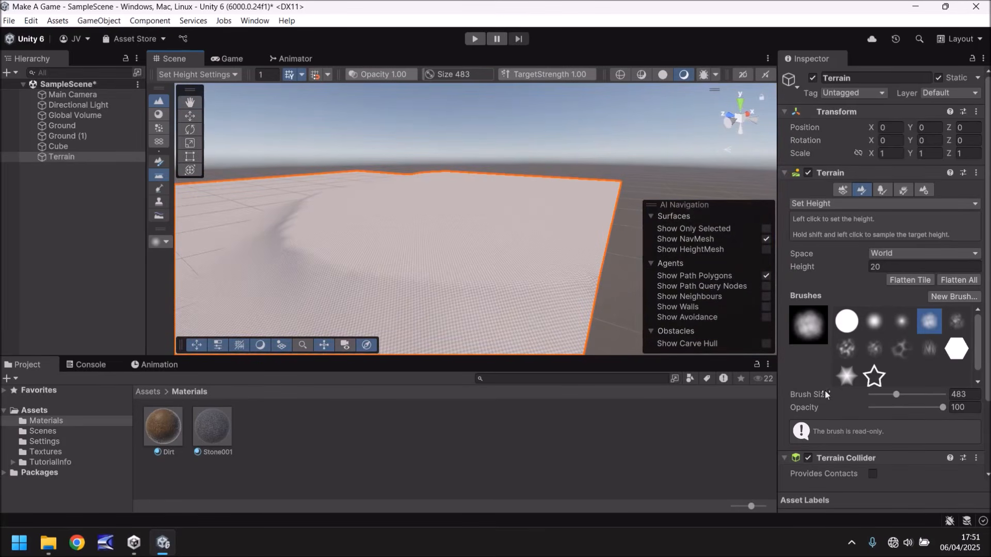
left_click_drag(878, 394, 878, 396)
left_click_drag(943, 407, 900, 408)
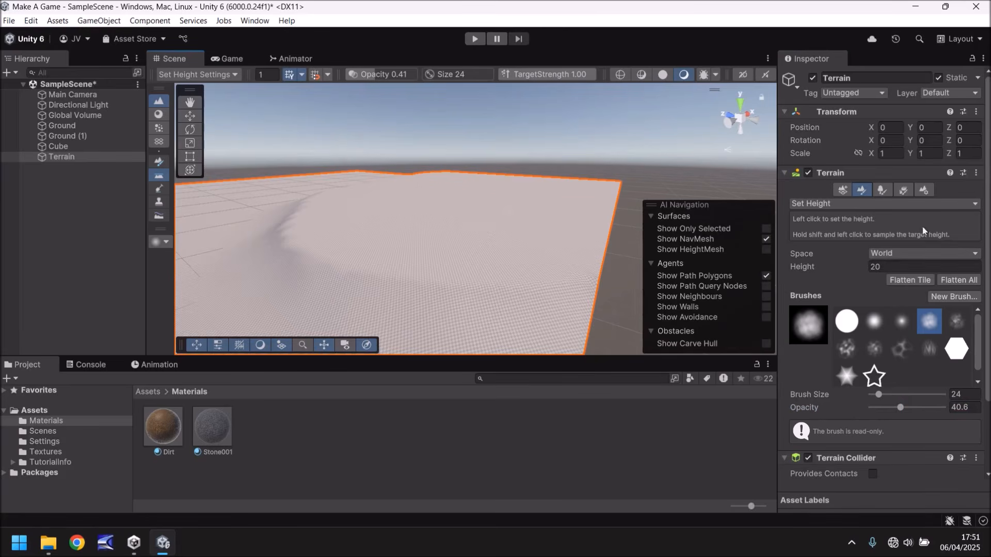
Use Raise or Lower Terrain with the speckled sixth brush at size 247 to raise rugged mountains on the plateau.
left_click(973, 205)
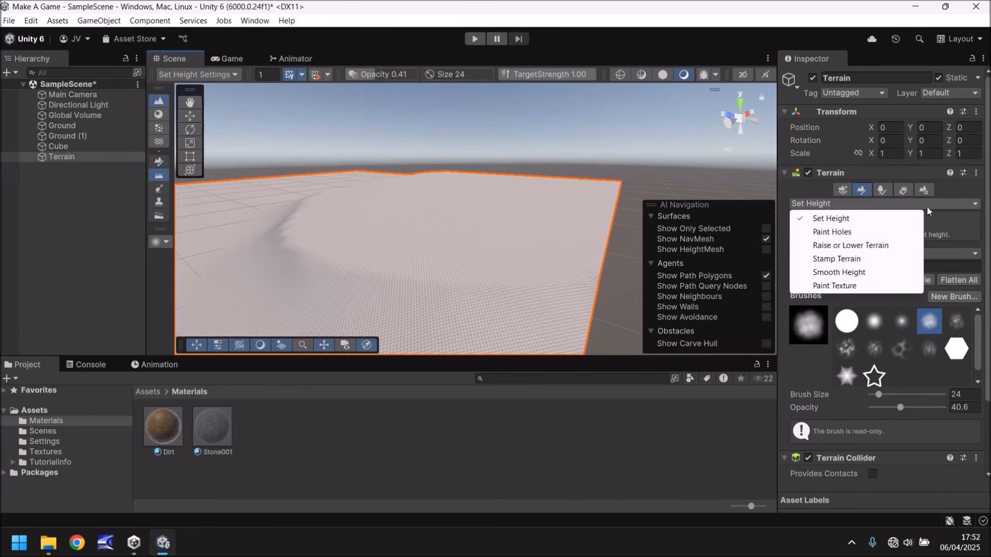
left_click(821, 246)
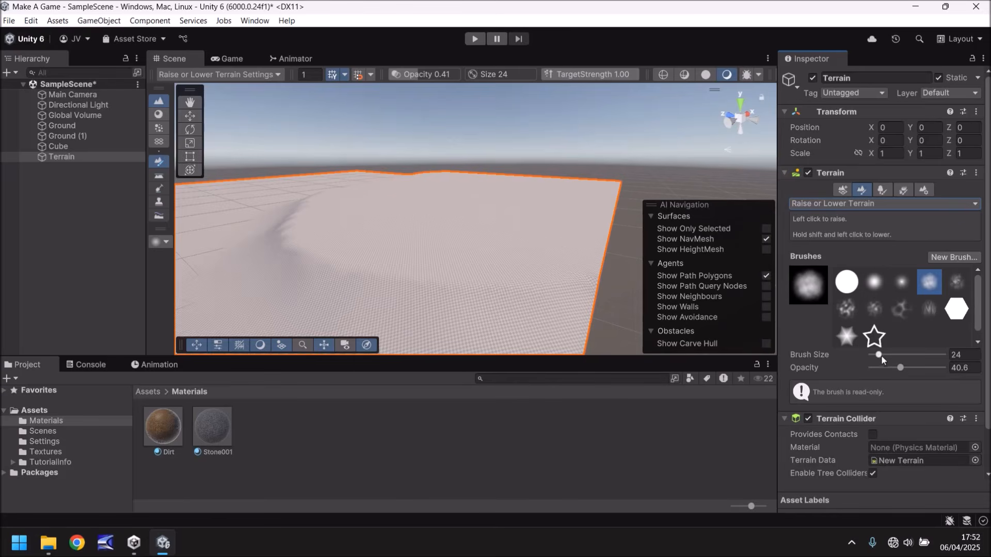
left_click_drag(881, 354, 895, 354)
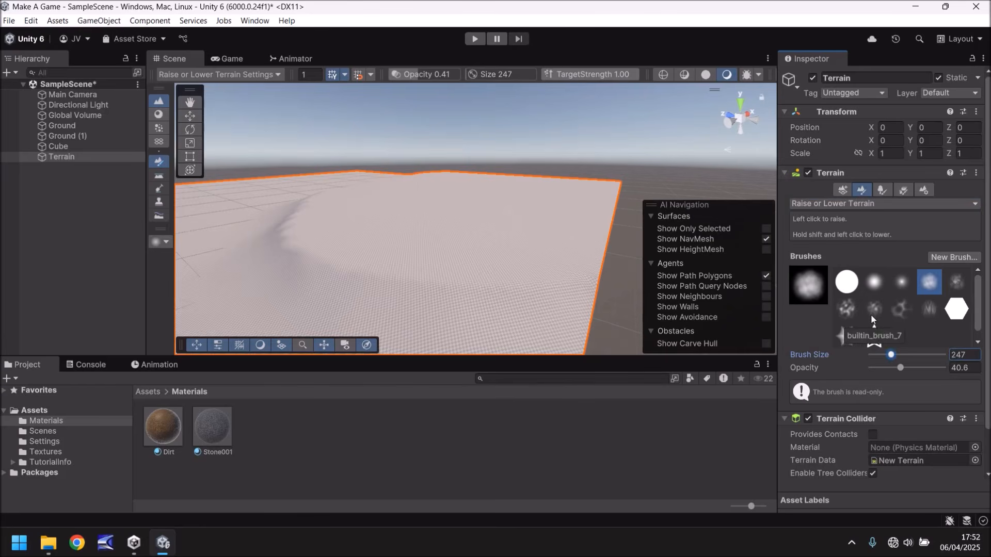
left_click(847, 309)
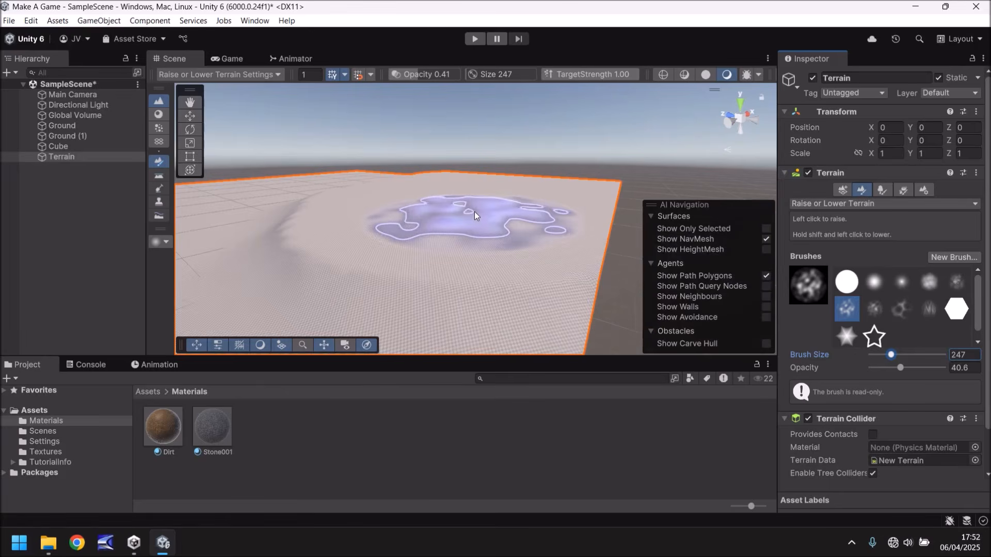
mouse_move(475, 212)
left_mouse_down()
mouse_move(468, 140)
mouse_move(481, 192)
mouse_move(557, 204)
mouse_move(524, 210)
left_mouse_up()
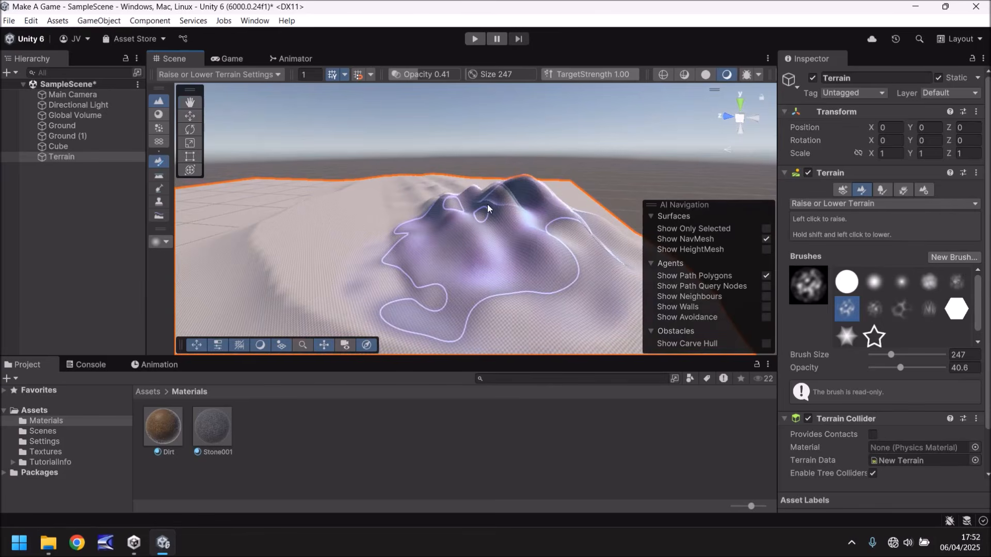
Try flattening the mountains to a height of 20 with the Set Height tool.
left_click(844, 203)
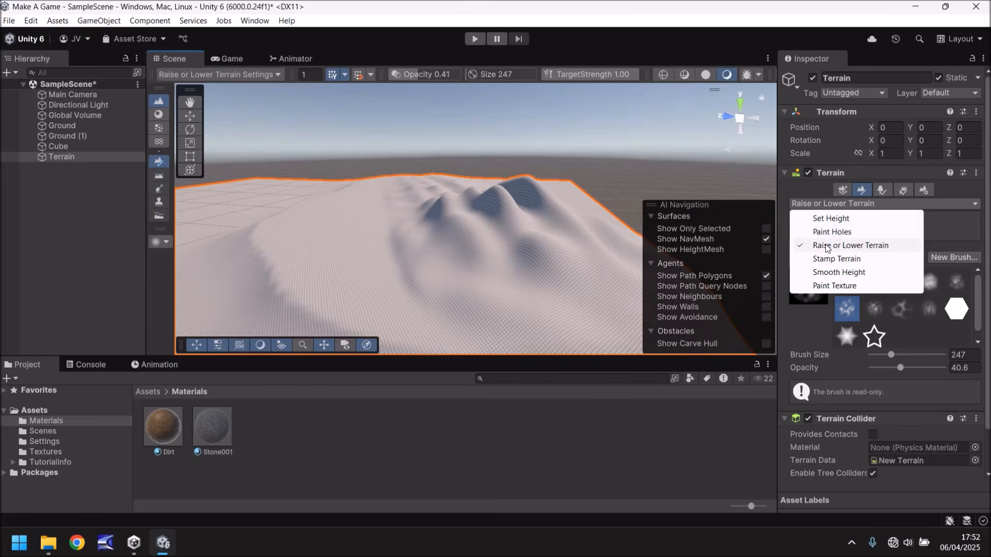
left_click(823, 219)
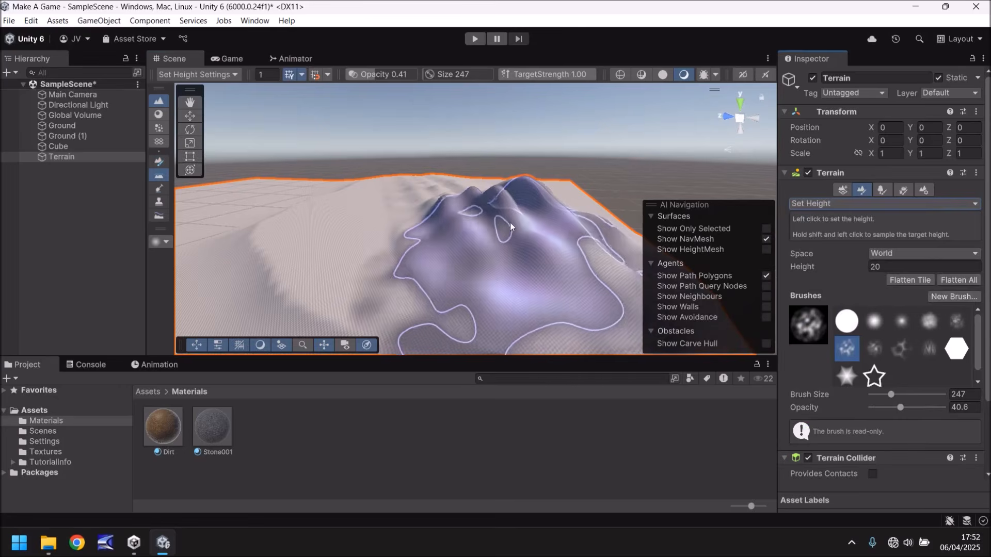
mouse_move(522, 220)
left_mouse_down()
mouse_move(516, 227)
mouse_move(469, 210)
mouse_move(542, 310)
mouse_move(464, 190)
left_mouse_up()
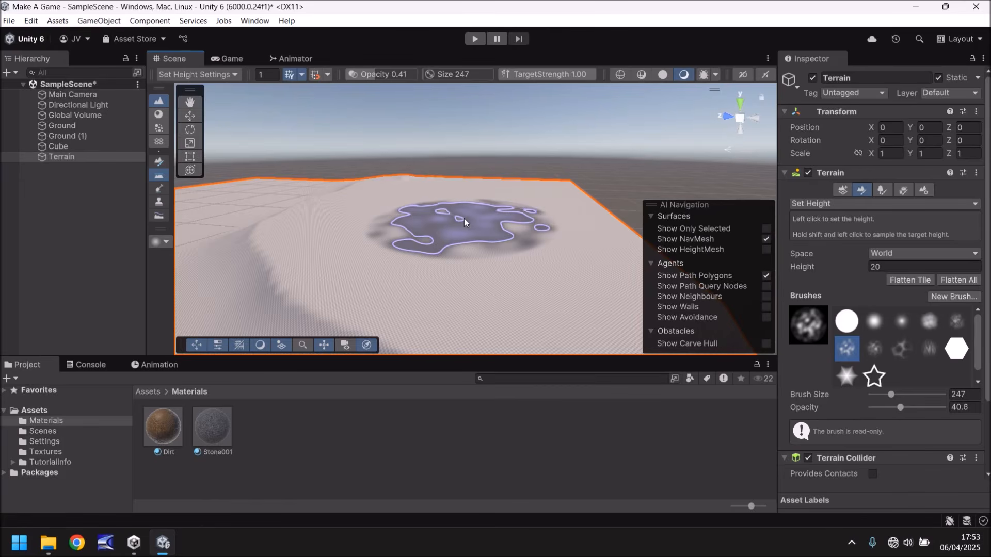
left_click(491, 224)
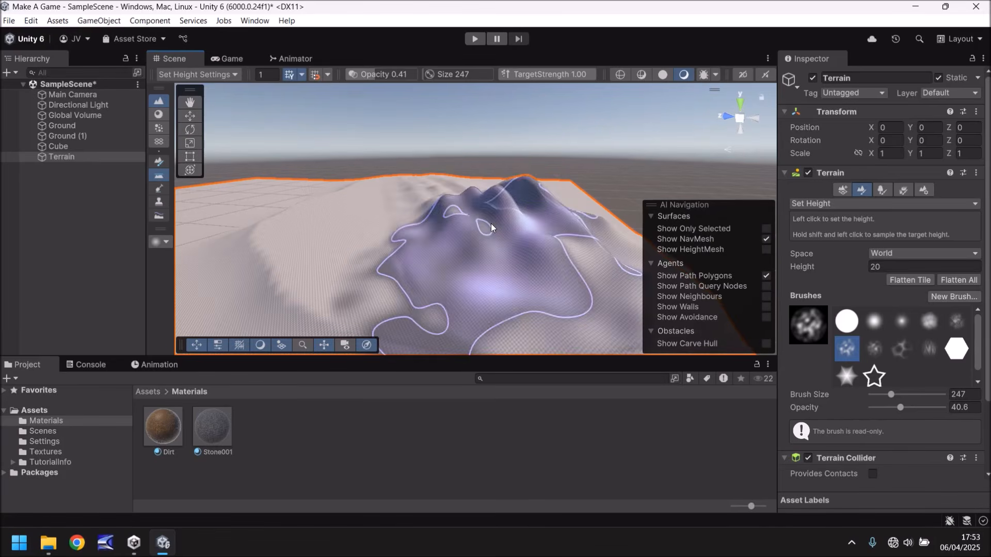
Use Raise or Lower Terrain at opacity 79.7 to raise the mountains on the plateau into taller peaks.
left_click(859, 205)
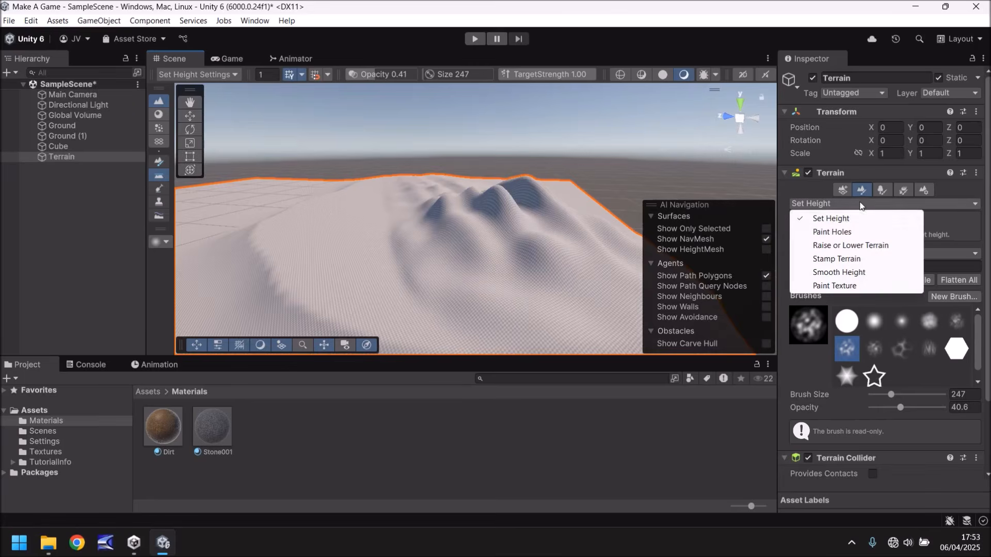
left_click(850, 245)
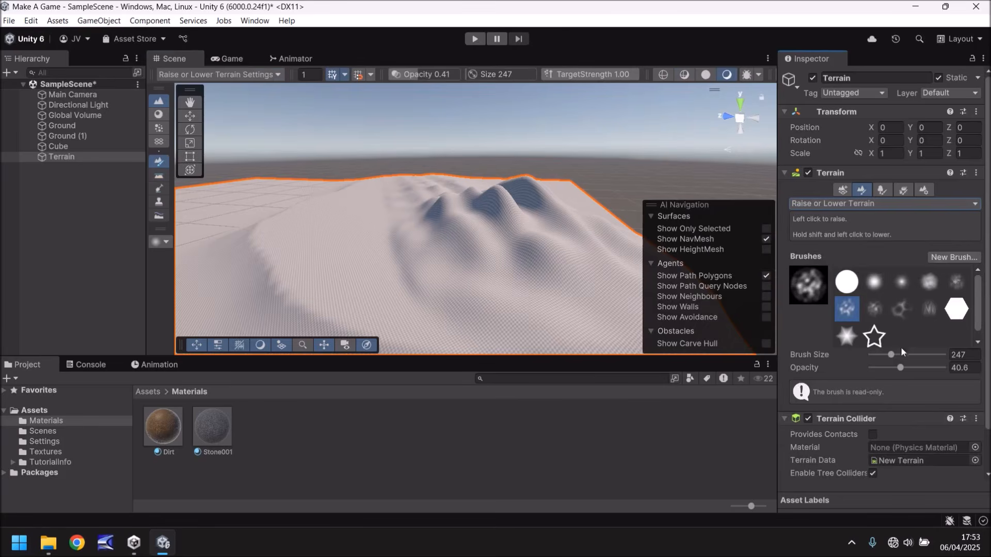
left_click_drag(897, 371, 928, 369)
mouse_move(598, 289)
left_mouse_down()
mouse_move(530, 222)
mouse_move(463, 228)
mouse_move(465, 216)
mouse_move(480, 220)
mouse_move(420, 213)
mouse_move(489, 214)
mouse_move(463, 218)
mouse_move(516, 232)
left_mouse_up()
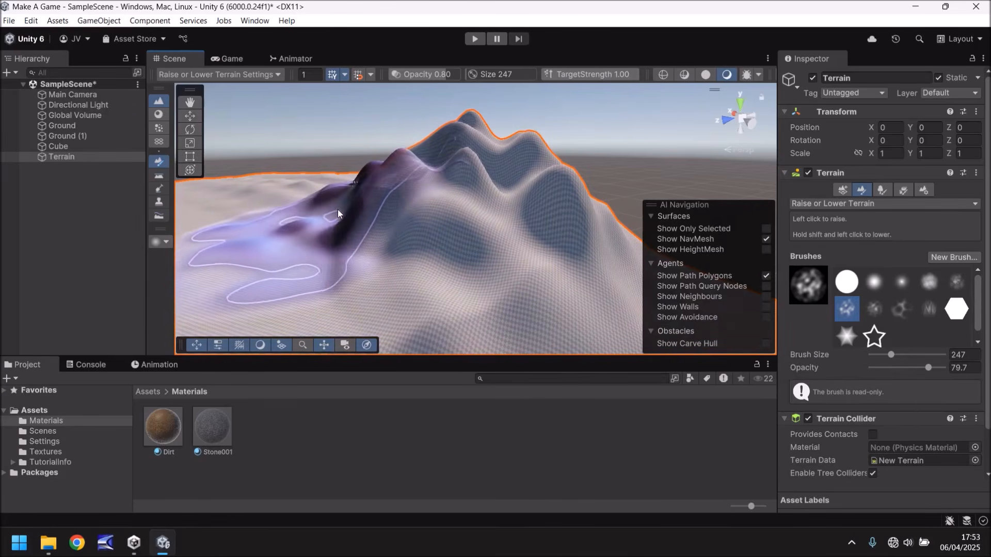
Raise a group of tall, narrow spikes in front of the mountains with the second, soft round brush at size 24.
key("alt")
left_click_drag(344, 217, 406, 228, "alt")
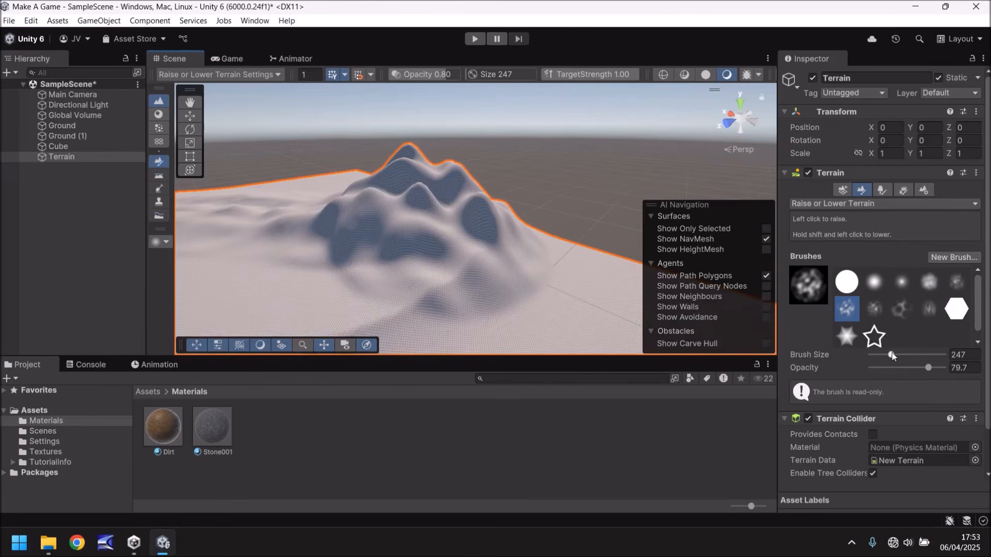
left_click_drag(891, 355, 883, 357)
left_click(873, 281)
left_click_drag(325, 277, 312, 248)
middle_click_drag(293, 263, 347, 259)
mouse_move(347, 259)
right_mouse_down()
mouse_move(411, 249)
mouse_move(433, 262)
right_mouse_up()
left_click_drag(433, 262, 428, 260)
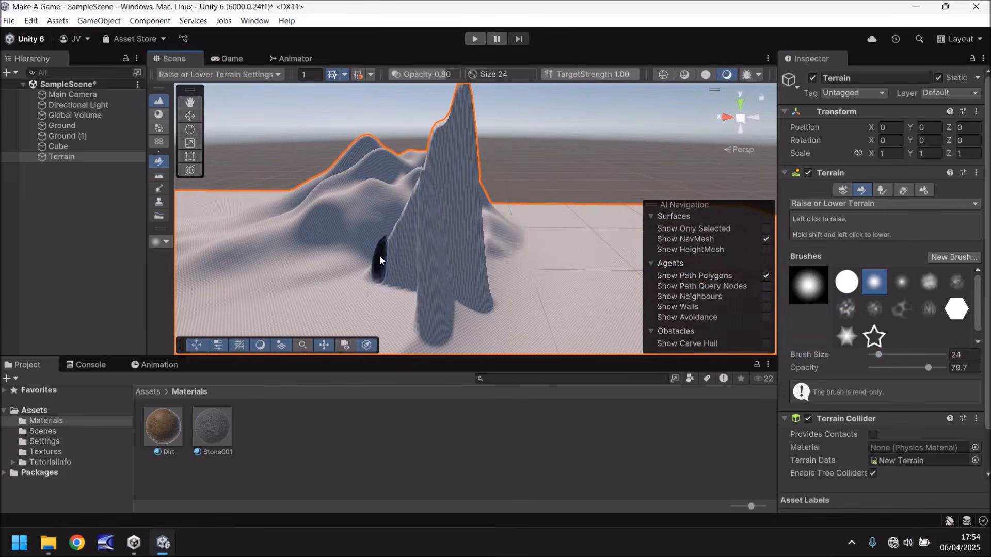
right_click_drag(384, 259, 426, 265)
middle_click_drag(426, 265, 480, 280)
left_click_drag(510, 292, 556, 283)
middle_click_drag(557, 283, 515, 281)
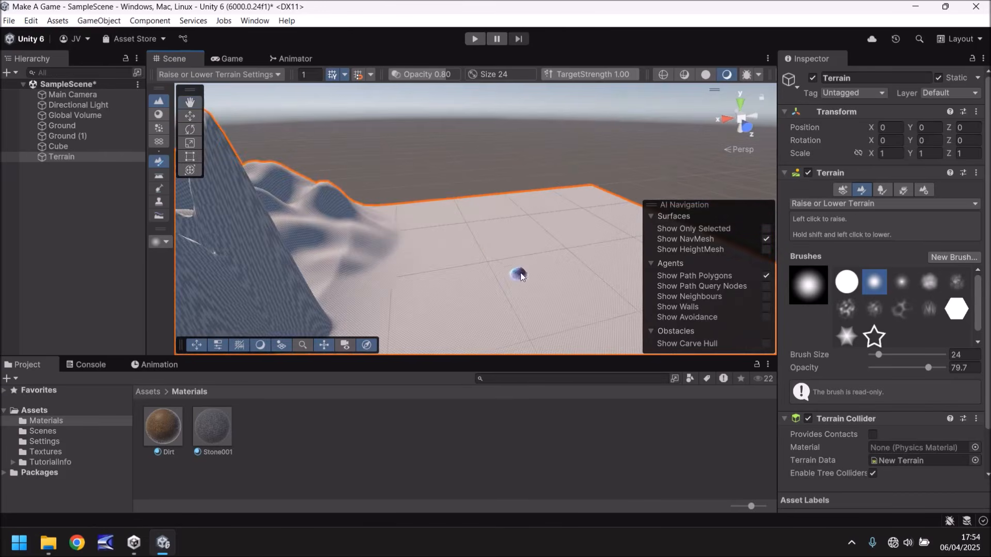
right_click_drag(515, 281, 417, 262)
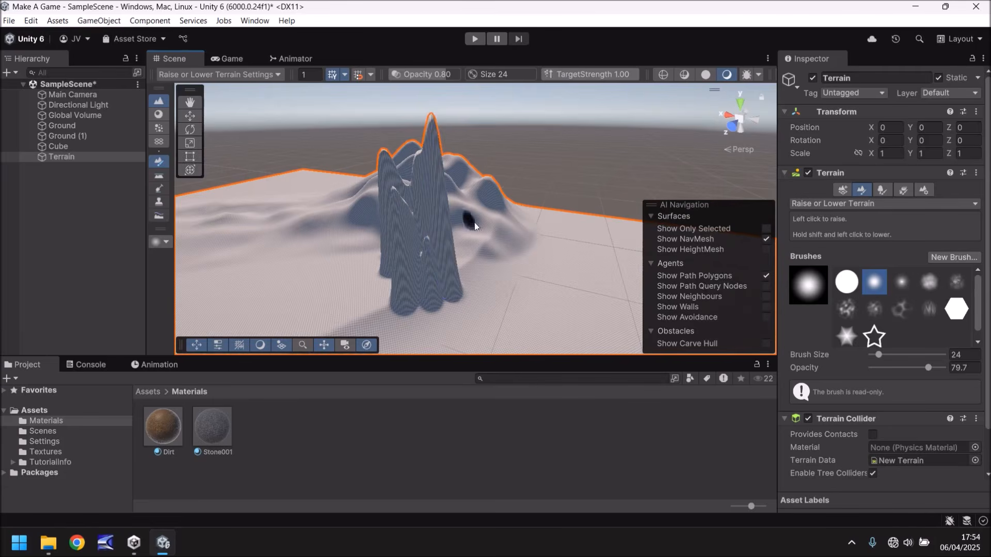
Smooth the narrow spikes into softer hills using Smooth Height with brush size 329.
left_click(928, 204)
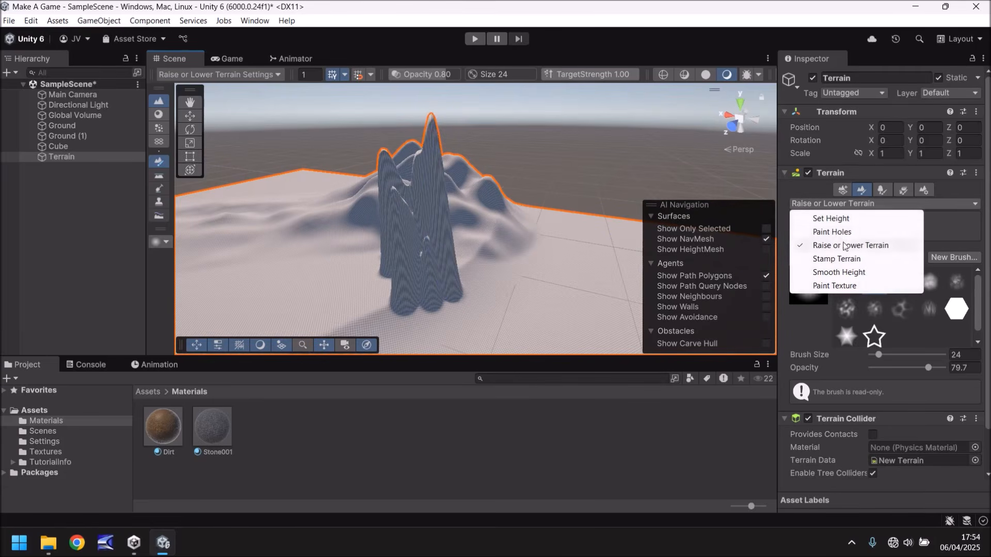
left_click(826, 273)
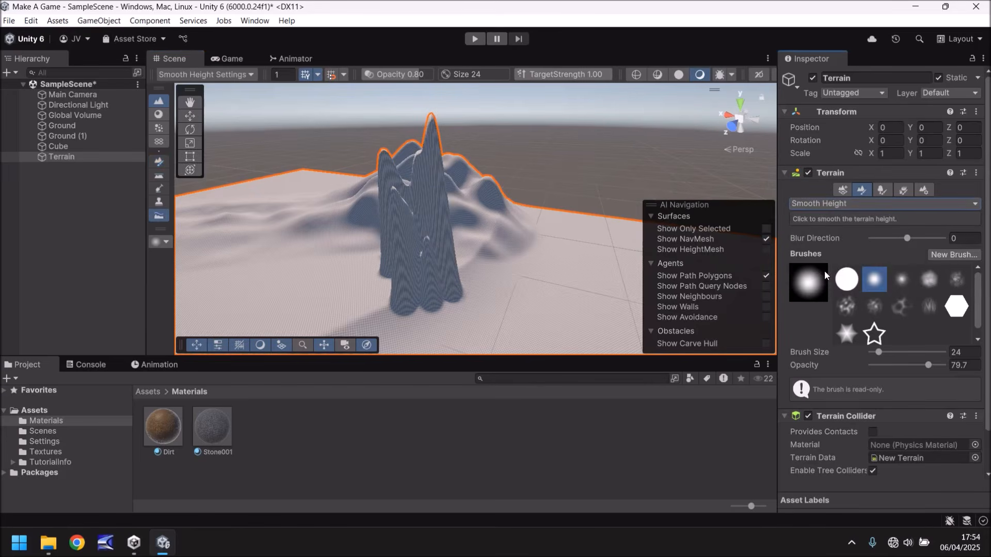
left_click_drag(880, 353, 893, 353)
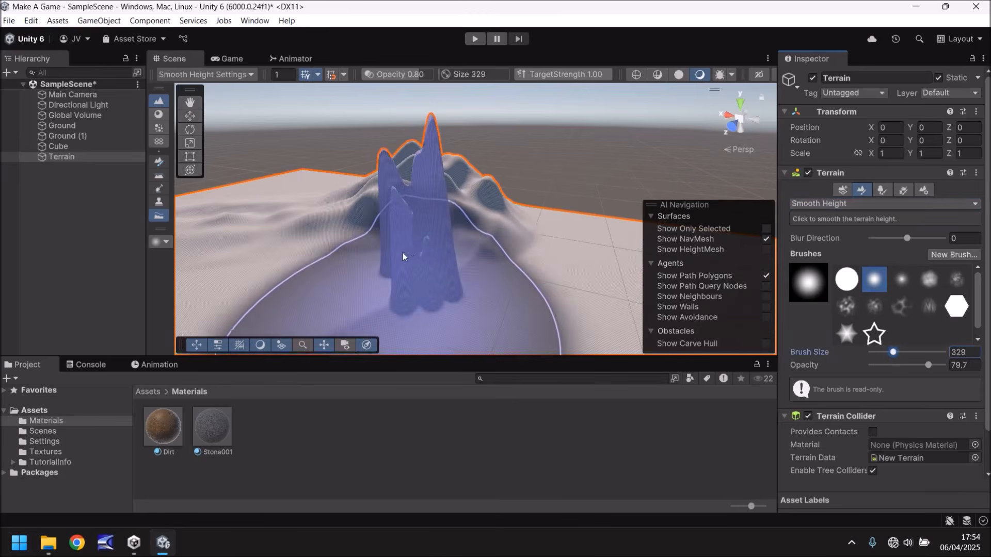
mouse_move(393, 229)
right_mouse_down()
mouse_move(456, 262)
mouse_move(439, 246)
mouse_move(445, 259)
right_mouse_up()
scroll(448, 245, "down", 10)
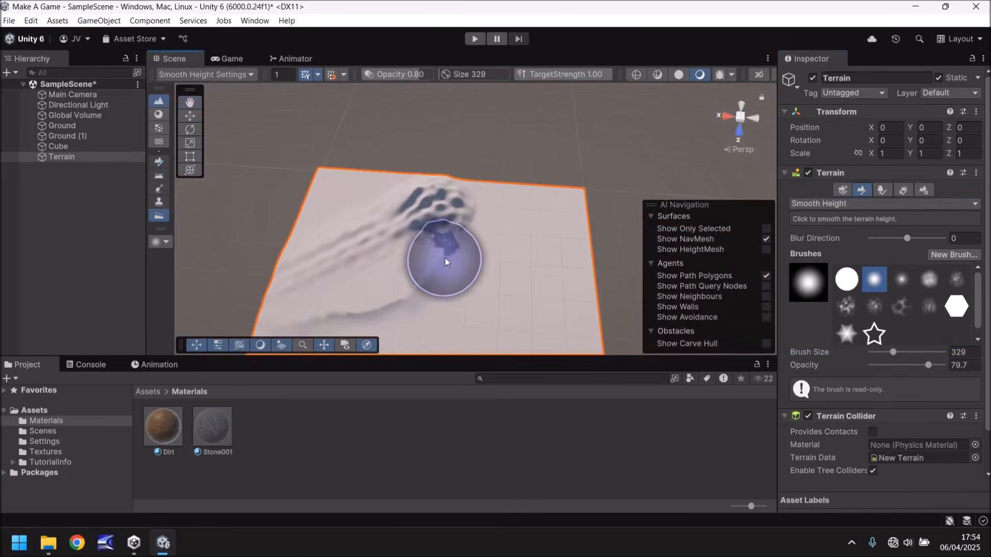
left_click_drag(445, 246, 444, 246)
scroll(452, 256, "up", 5)
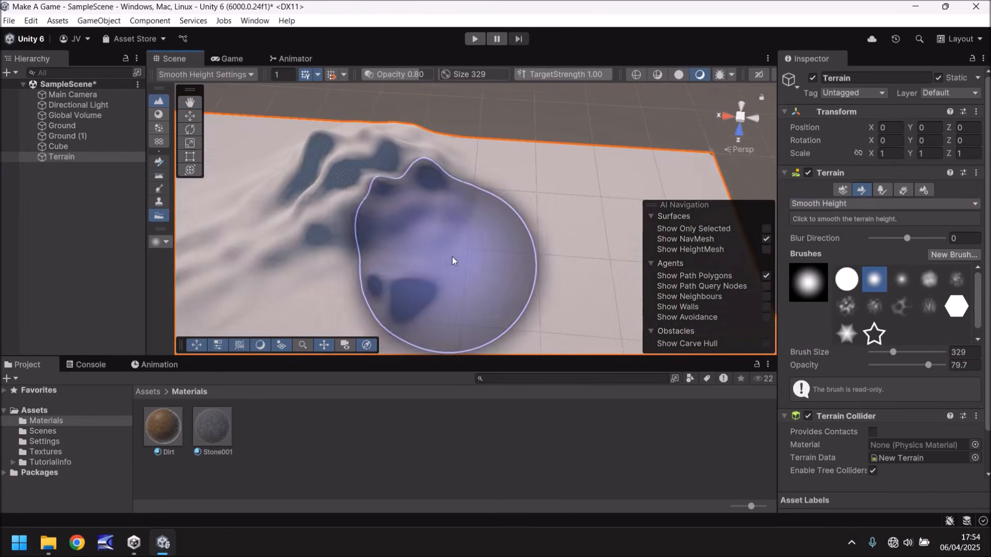
right_click_drag(440, 268, 455, 227)
middle_click_drag(455, 227, 457, 178)
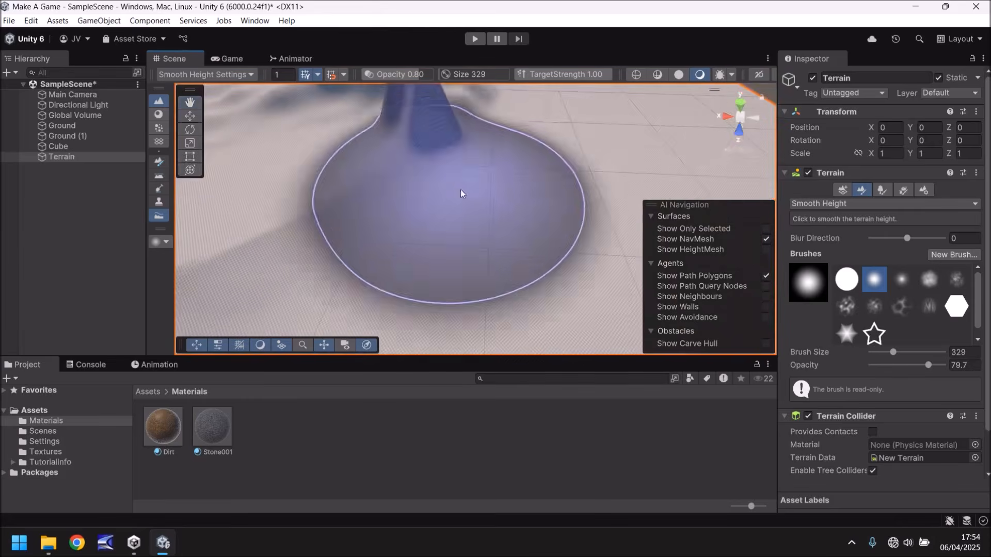
right_click_drag(458, 178, 488, 132)
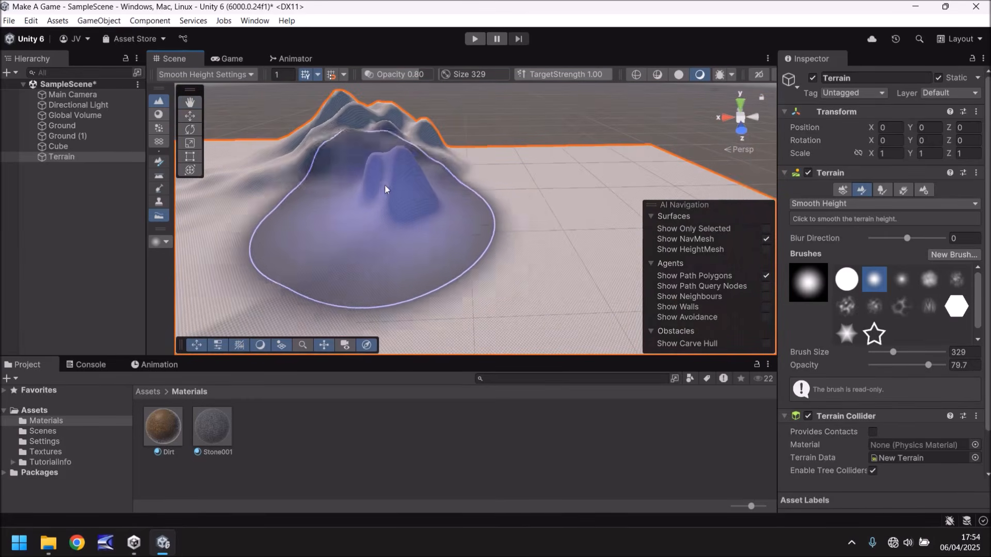
Set up Paint Holes with the third, small soft brush at size 8 and opacity 61.6.
left_click(835, 204)
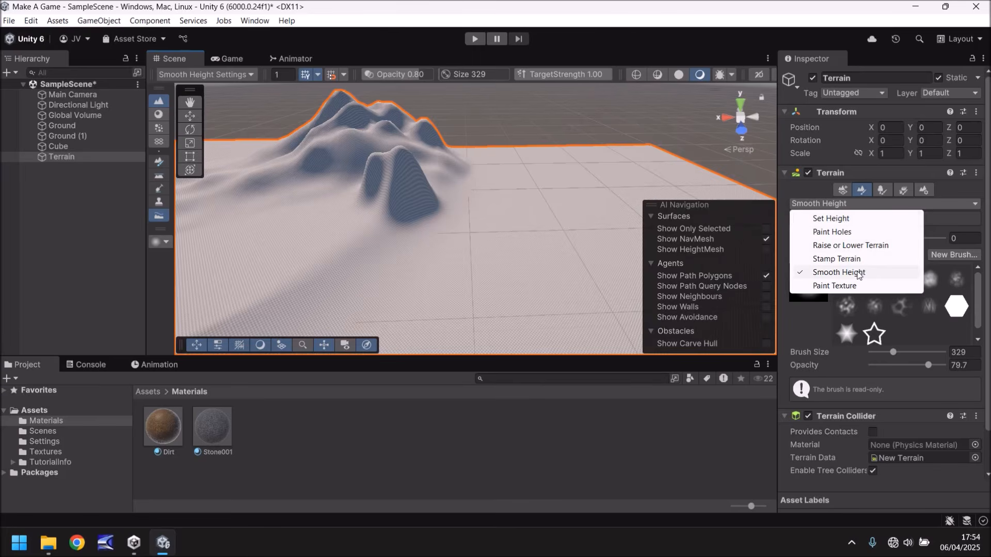
left_click(832, 234)
mouse_move(372, 218)
middle_mouse_down()
mouse_move(445, 208)
mouse_move(448, 199)
mouse_move(507, 204)
middle_mouse_up()
scroll(448, 199, "up", 4)
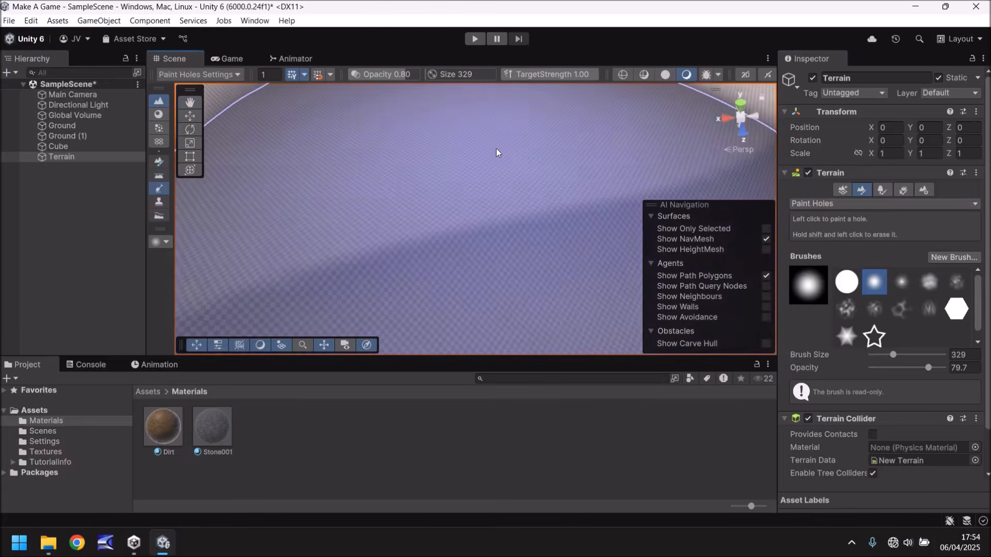
mouse_move(893, 355)
left_mouse_down()
mouse_move(874, 357)
mouse_move(926, 368)
mouse_move(915, 368)
left_mouse_up()
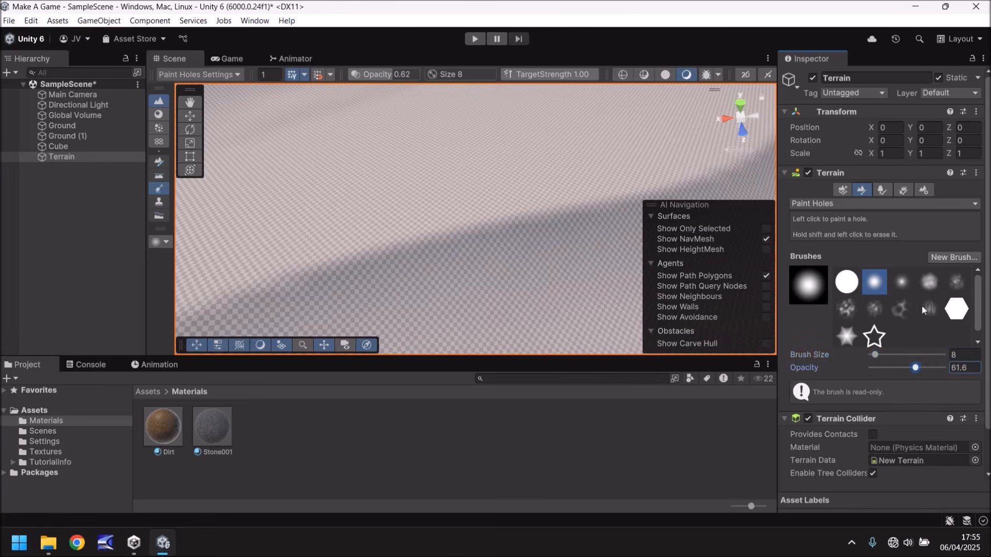
left_click(903, 283)
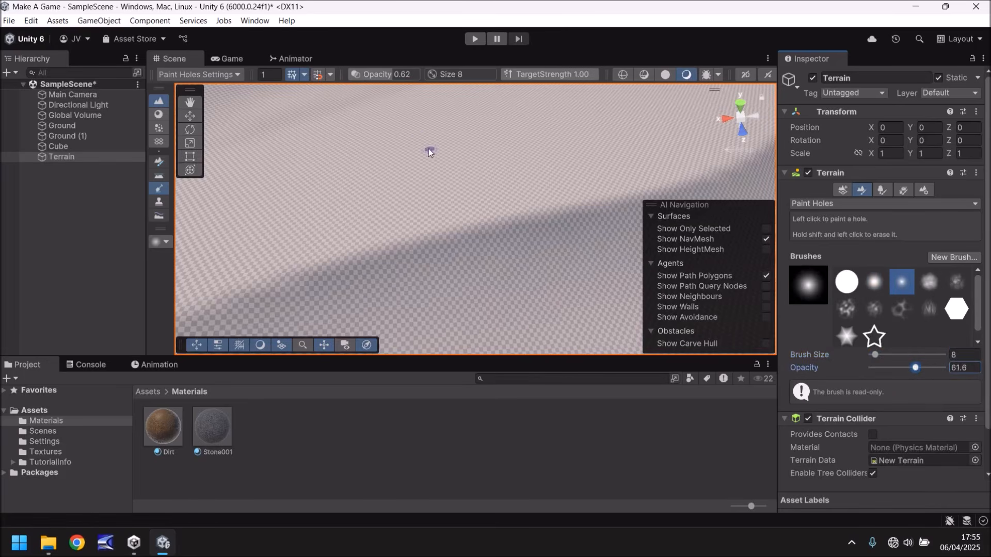
Paint a small hole through the plateau surface and undo the hole painting.
left_click(419, 136)
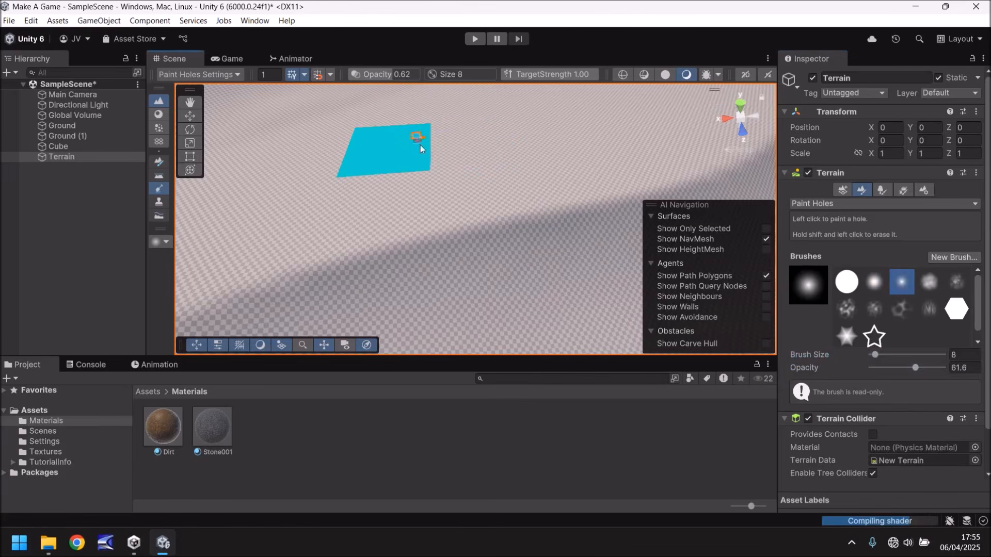
left_click_drag(419, 142, 424, 134)
scroll(419, 138, "up", 3)
scroll(416, 137, "down", 1)
scroll(342, 132, "down", 3)
middle_click_drag(342, 132, 381, 187)
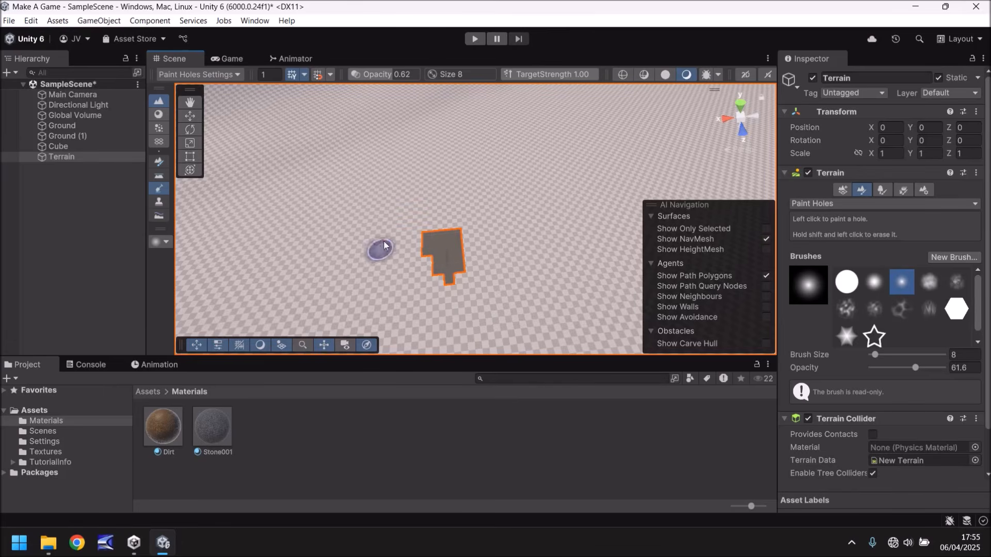
left_click(438, 260)
key("ctrl+z")
Use Raise or Lower Terrain with the outlined star brush at size 38 to raise a jagged shape on the plateau.
scroll(437, 241, "down", 10)
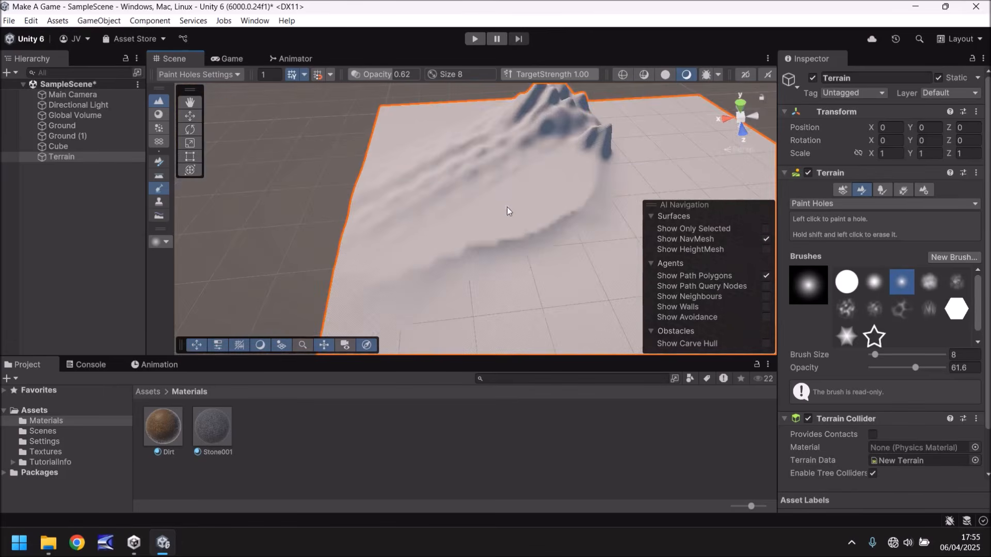
scroll(516, 211, "down", 5)
middle_click_drag(534, 257, 524, 237)
right_click_drag(524, 238, 516, 225)
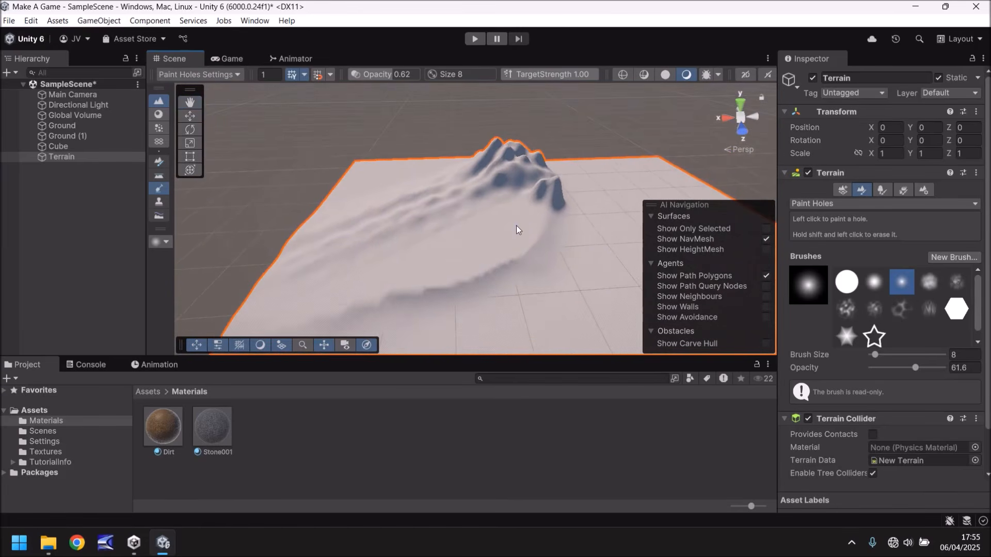
left_click(852, 205)
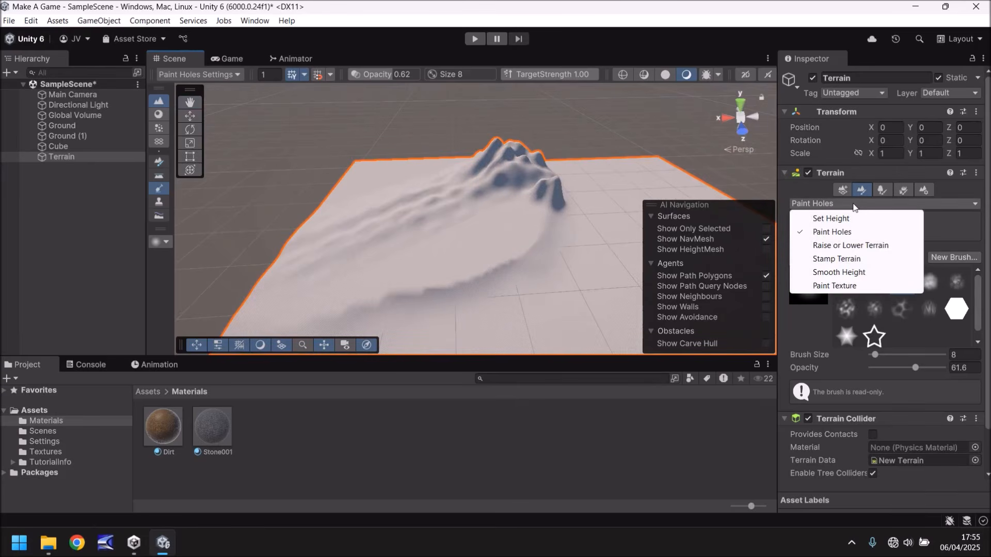
left_click(834, 245)
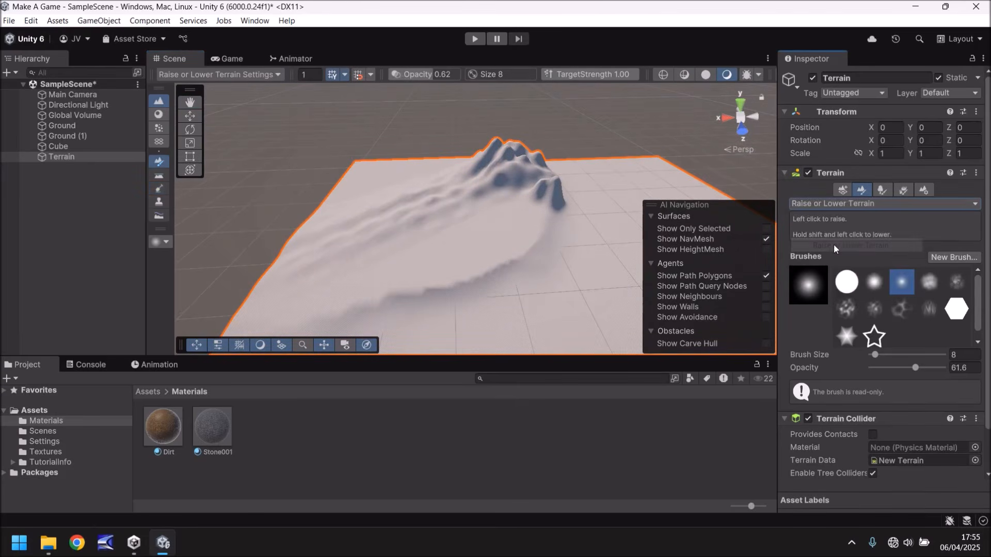
left_click(875, 337)
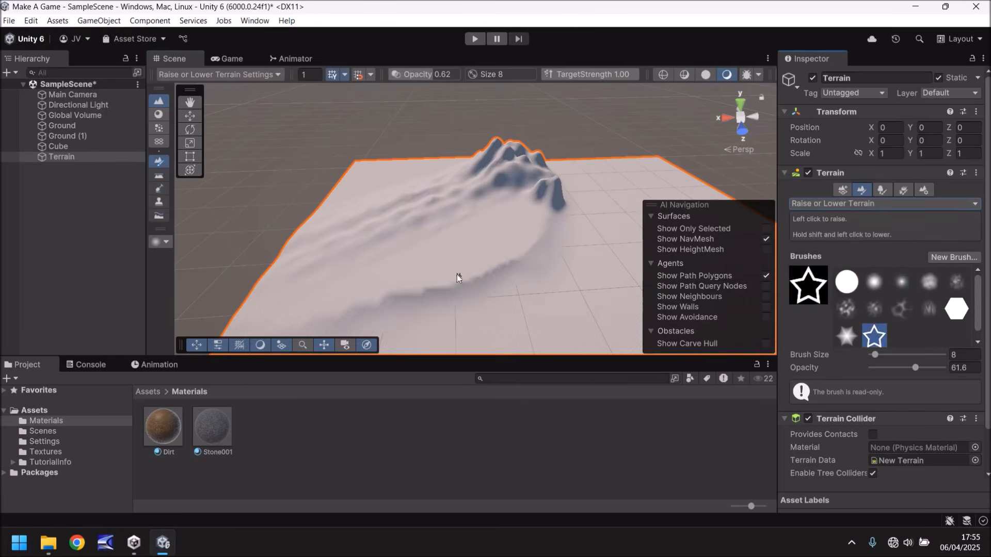
mouse_move(875, 355)
left_mouse_down()
mouse_move(895, 355)
mouse_move(881, 355)
left_mouse_up()
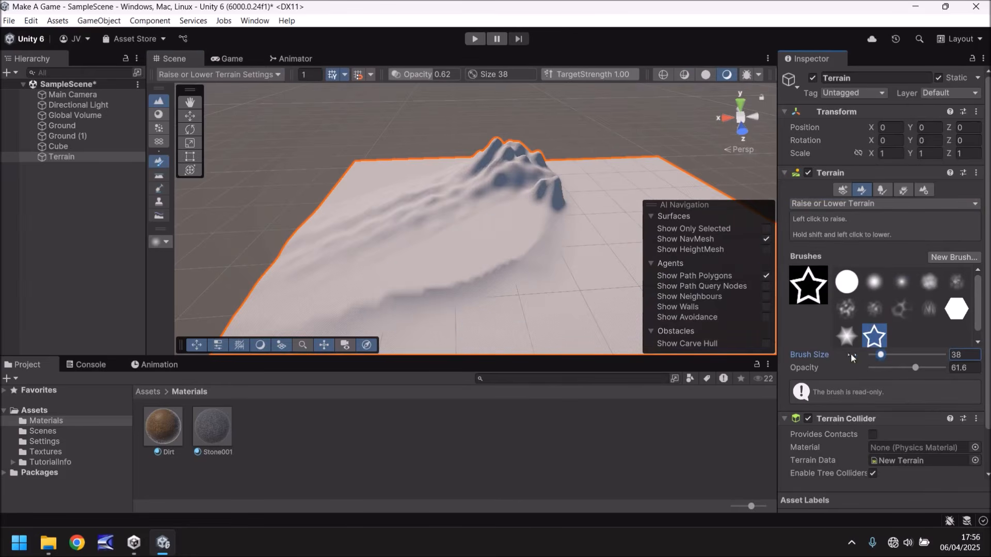
left_click(445, 265)
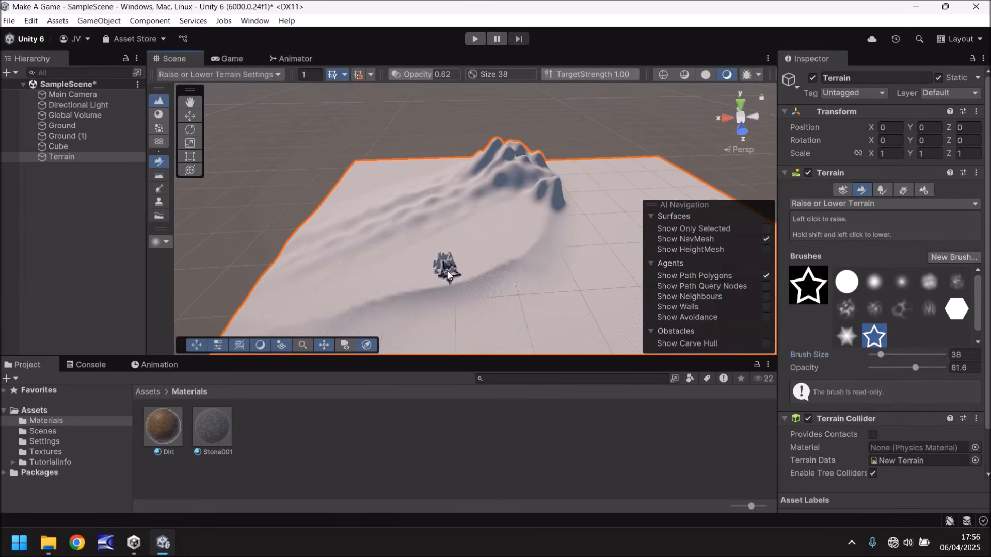
Extend the jagged shape into a wider cluster of tall spikes with further star brush strokes around it.
scroll(450, 290, "up", 4)
mouse_move(403, 317)
middle_mouse_down()
mouse_move(425, 293)
mouse_move(379, 261)
middle_mouse_up()
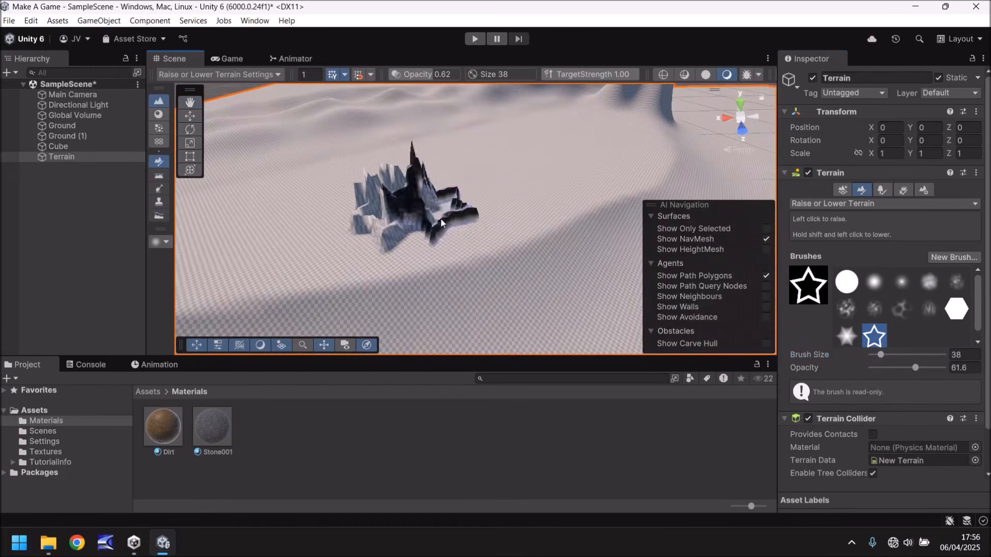
left_click_drag(430, 217, 413, 226)
left_click(360, 239)
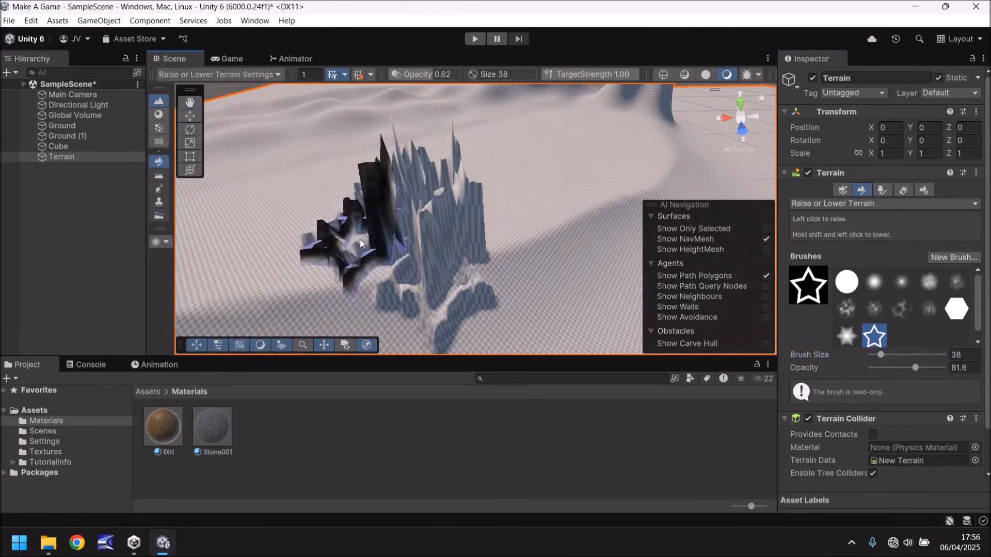
right_click_drag(335, 231, 408, 235)
scroll(408, 239, "down", 3)
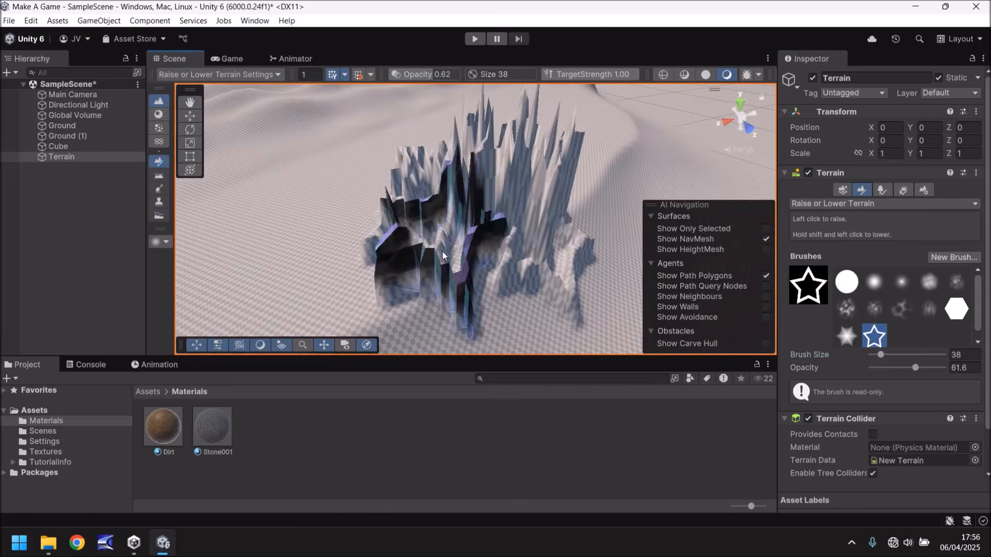
scroll(455, 244, "down", 5)
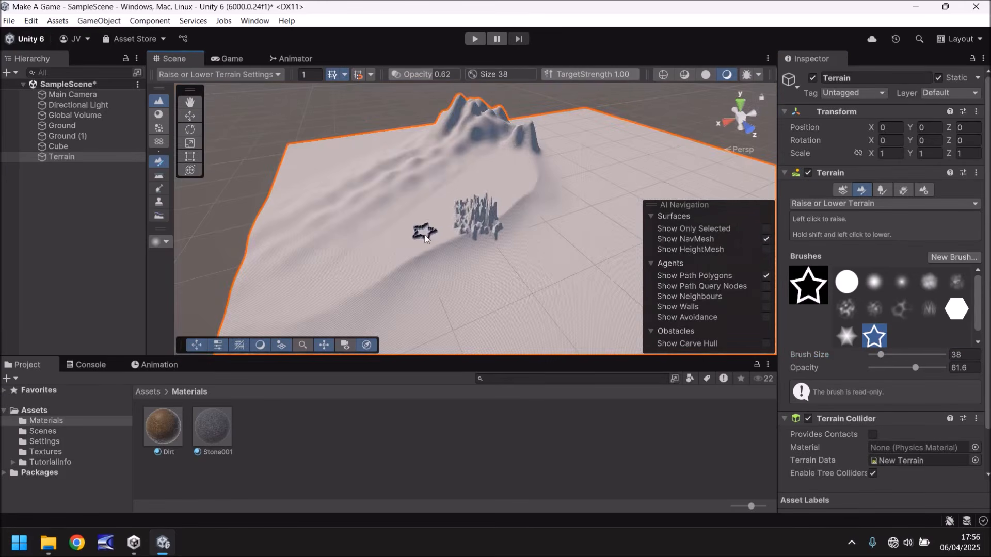
Switch the terrain's painting tool from Raise or Lower Terrain to Paint Texture.
right_click_drag(435, 221, 447, 212)
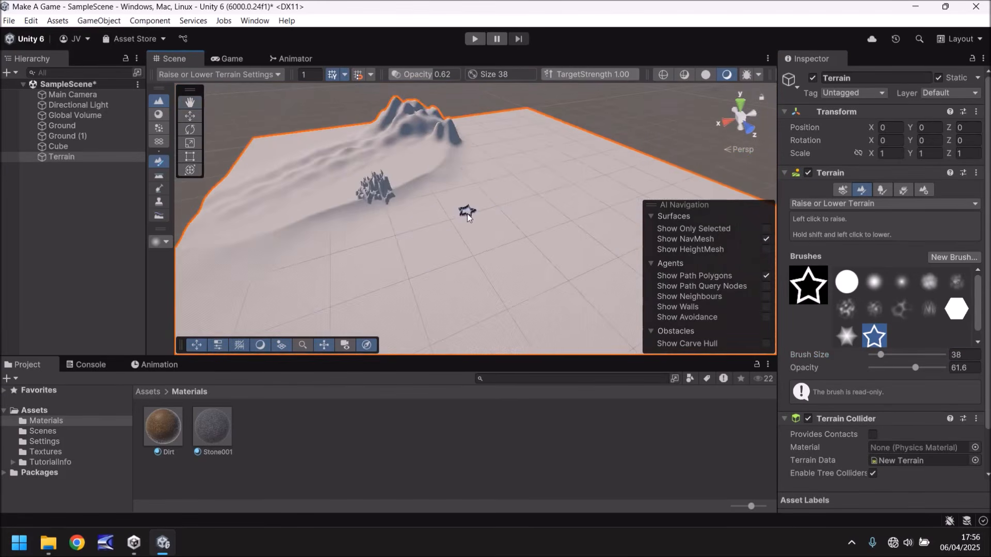
scroll(466, 213, "down", 2)
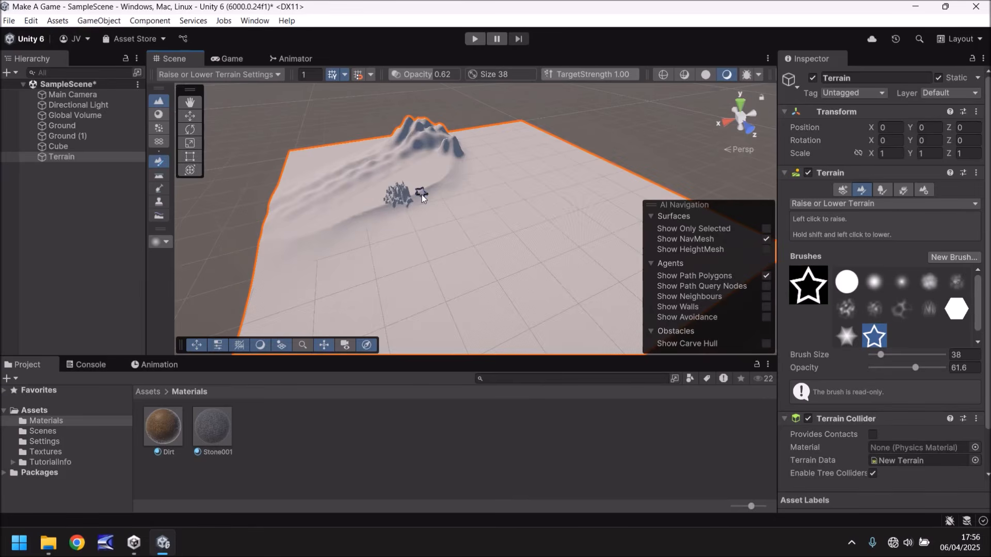
scroll(421, 179, "up", 10)
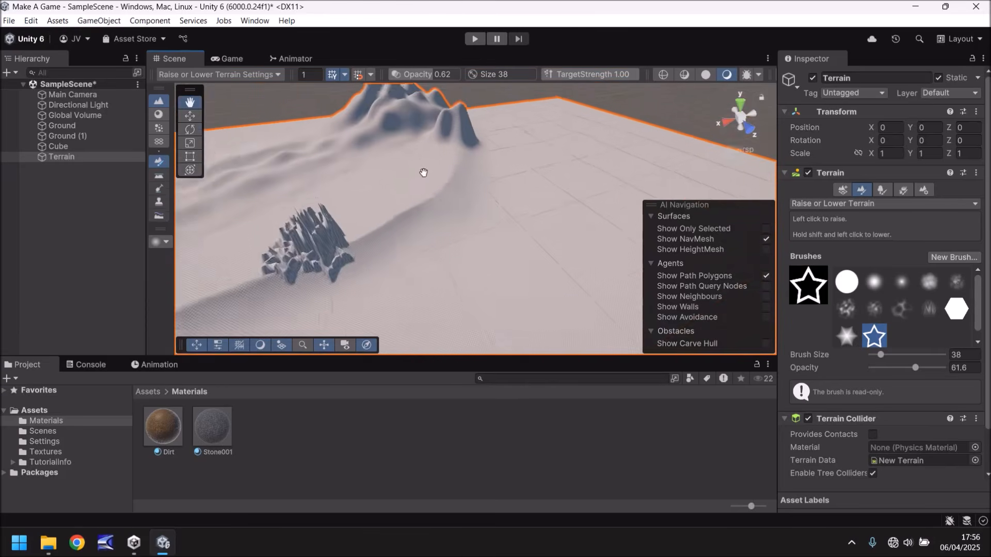
middle_click_drag(424, 173, 517, 233)
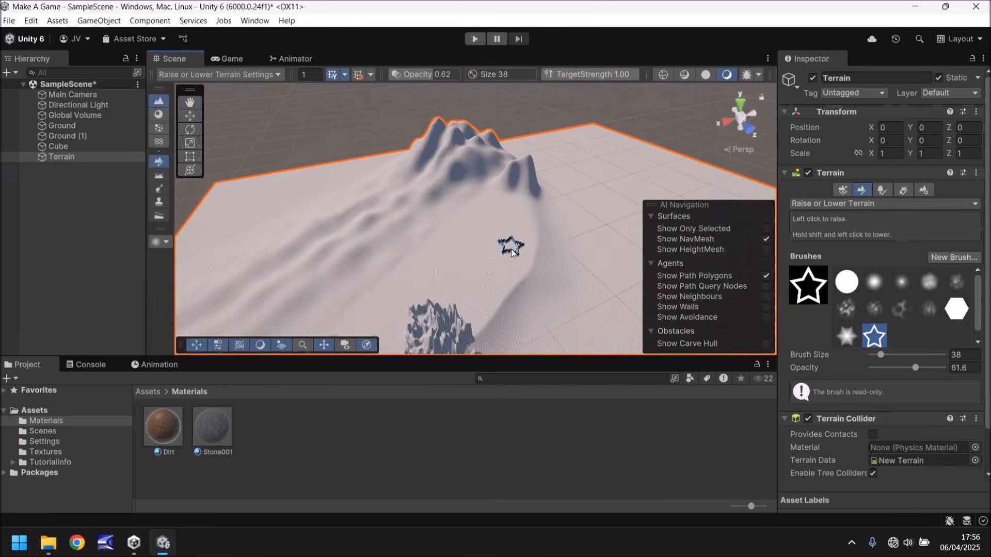
scroll(511, 249, "up", 3)
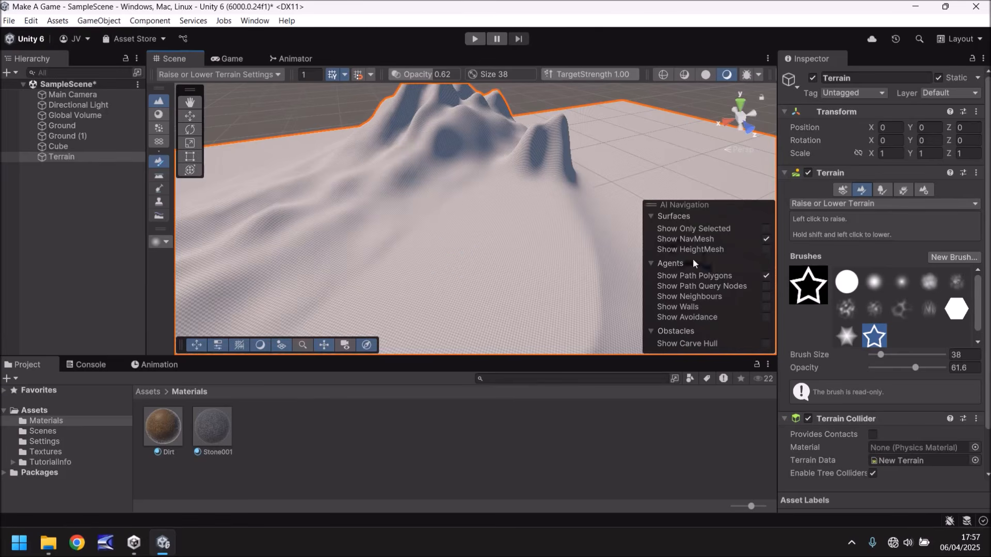
left_click(883, 205)
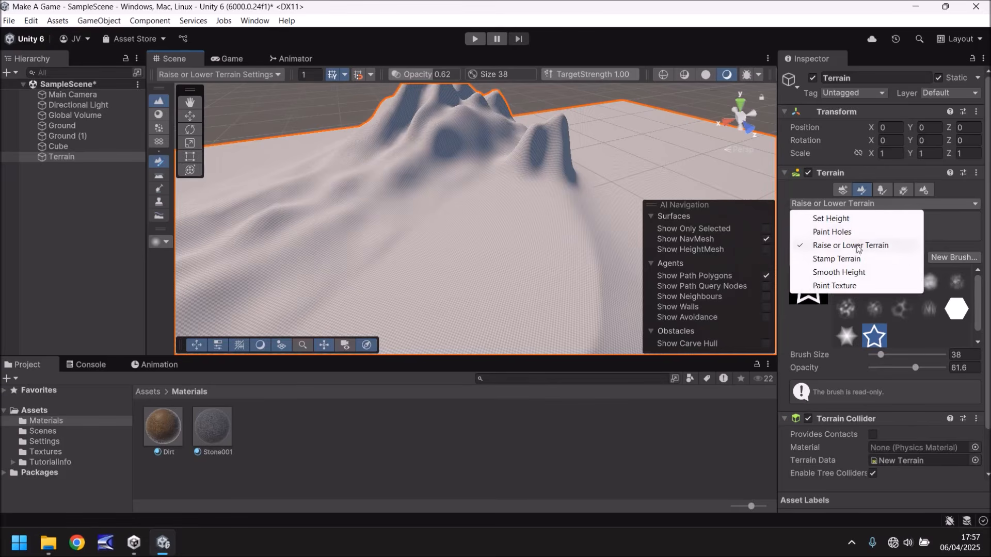
left_click(833, 286)
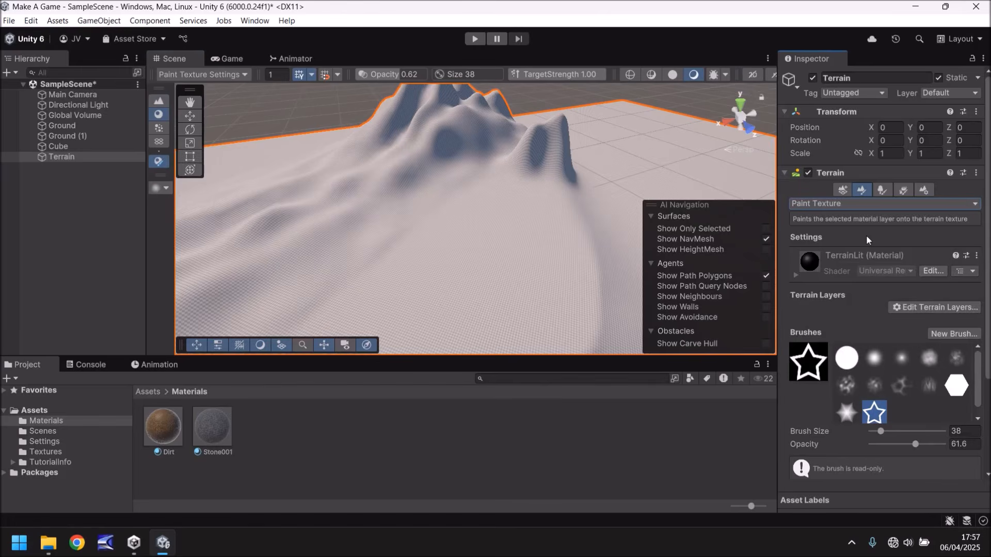
Create a folder named Terrain in Assets, open it, and reselect the terrain object in the scene.
left_click(35, 412)
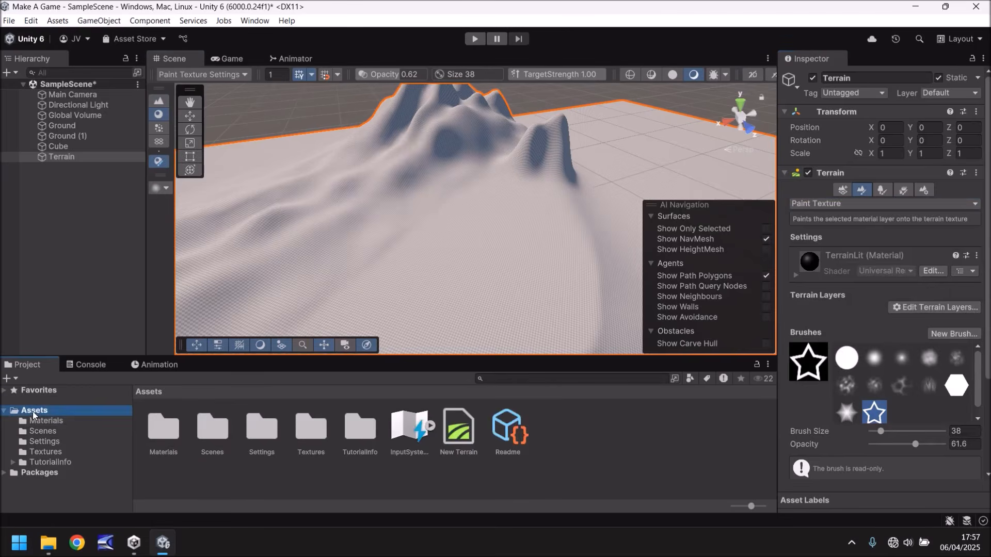
right_click(566, 437)
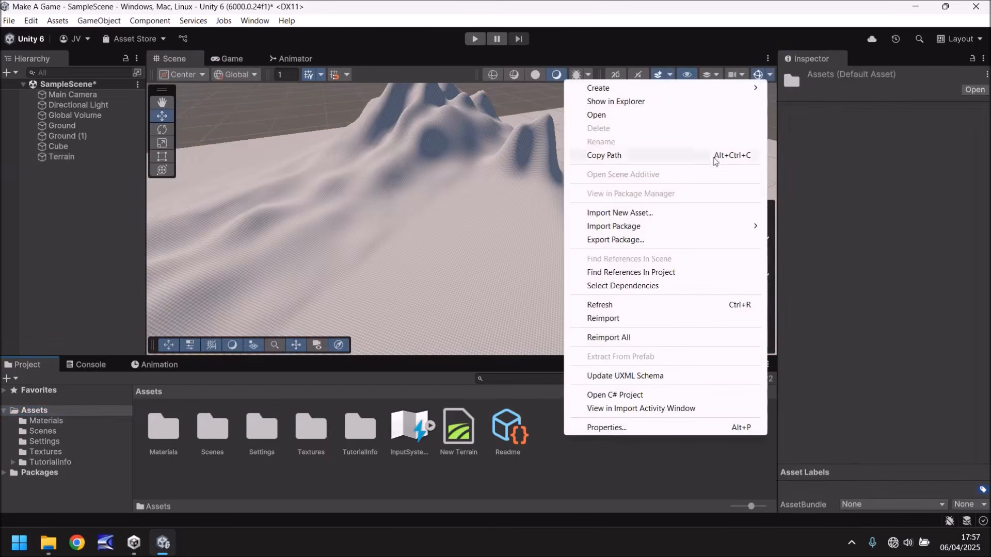
mouse_move(723, 89)
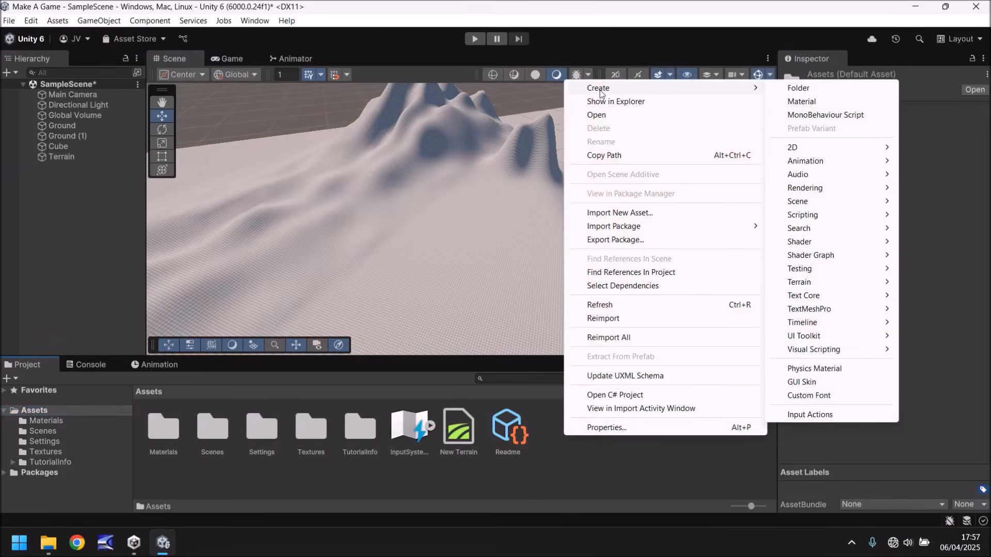
left_click(813, 91)
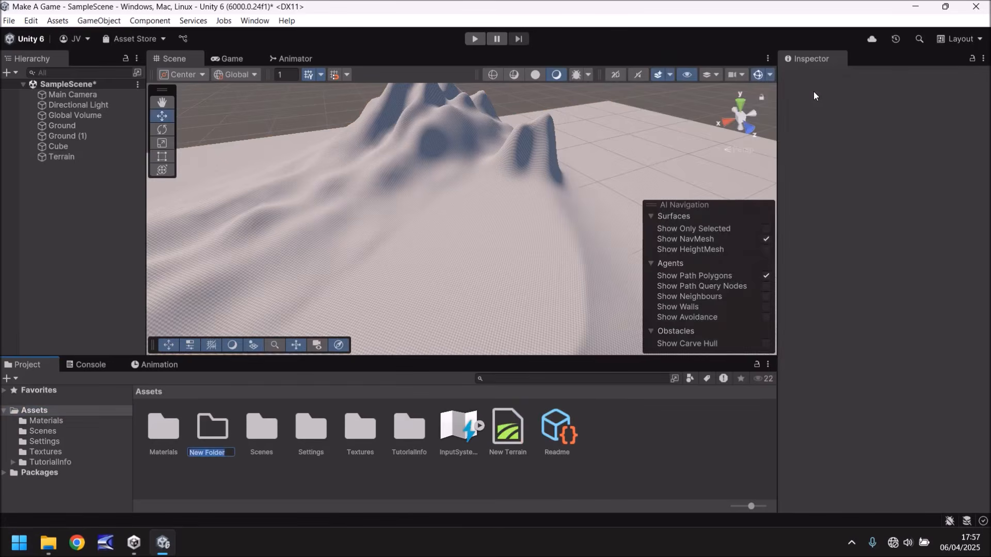
type("Terrain")
key("Return")
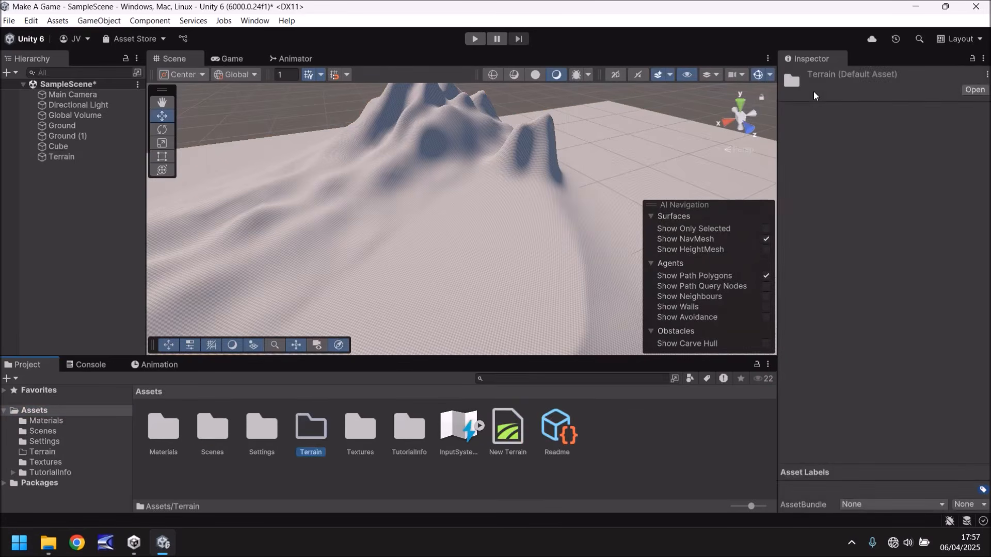
key("Return")
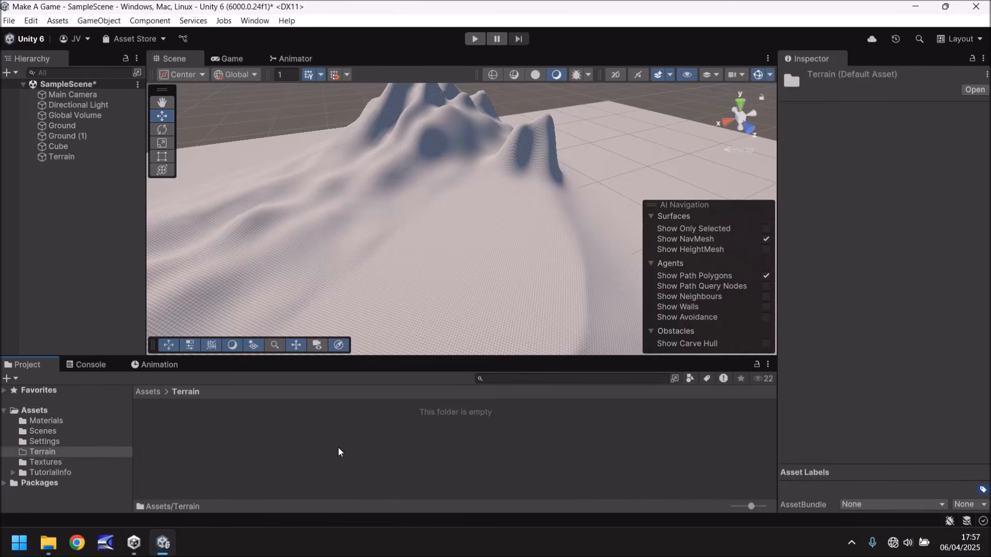
left_click(61, 158)
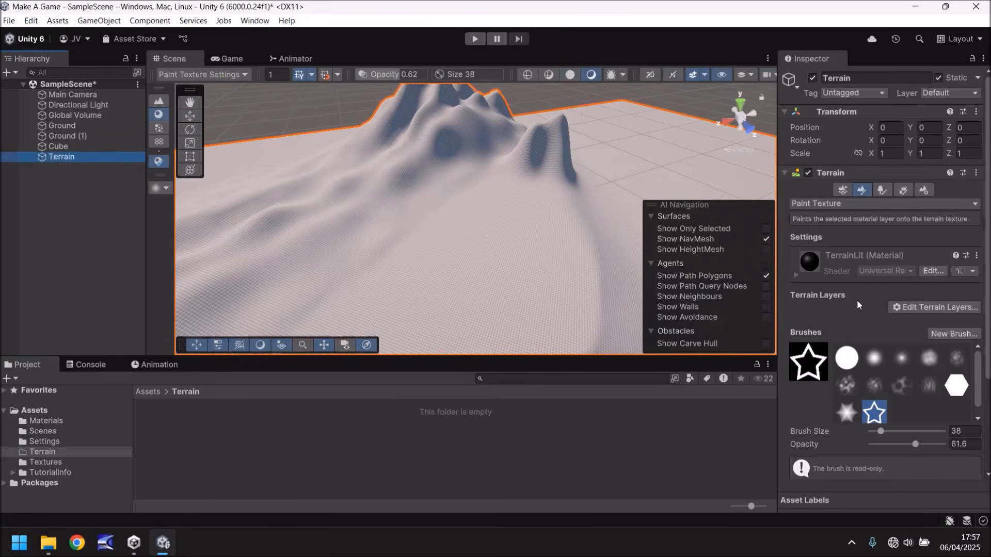
left_click(949, 309)
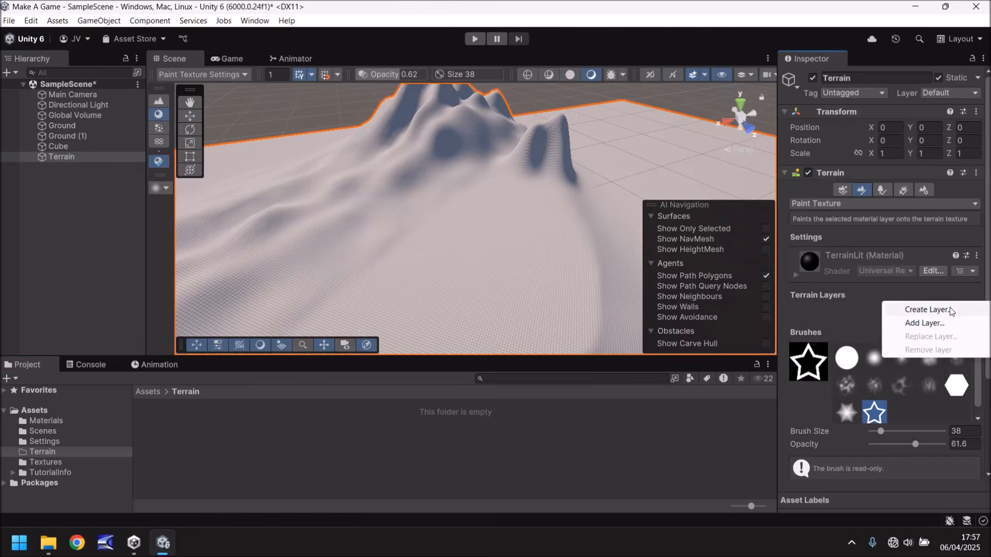
left_click(919, 323)
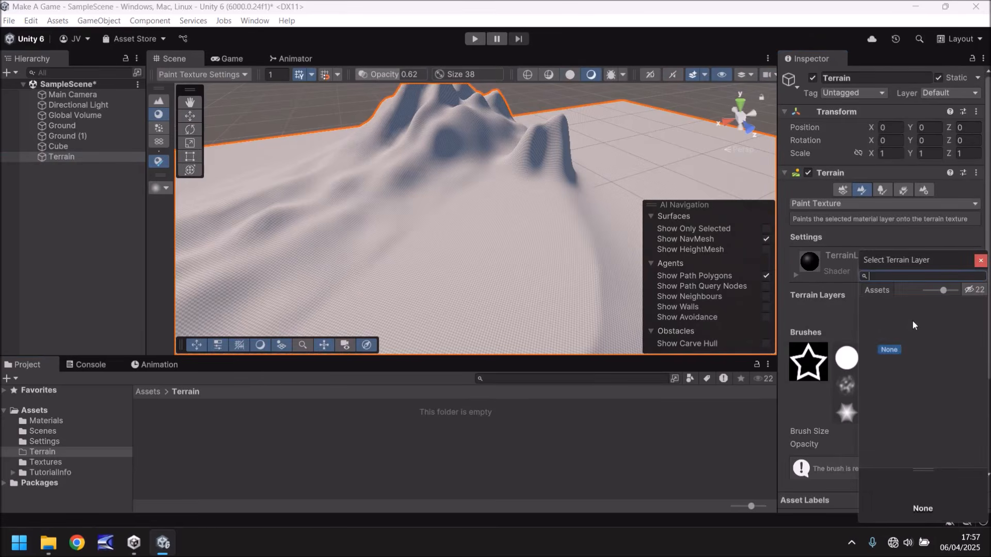
left_click(981, 260)
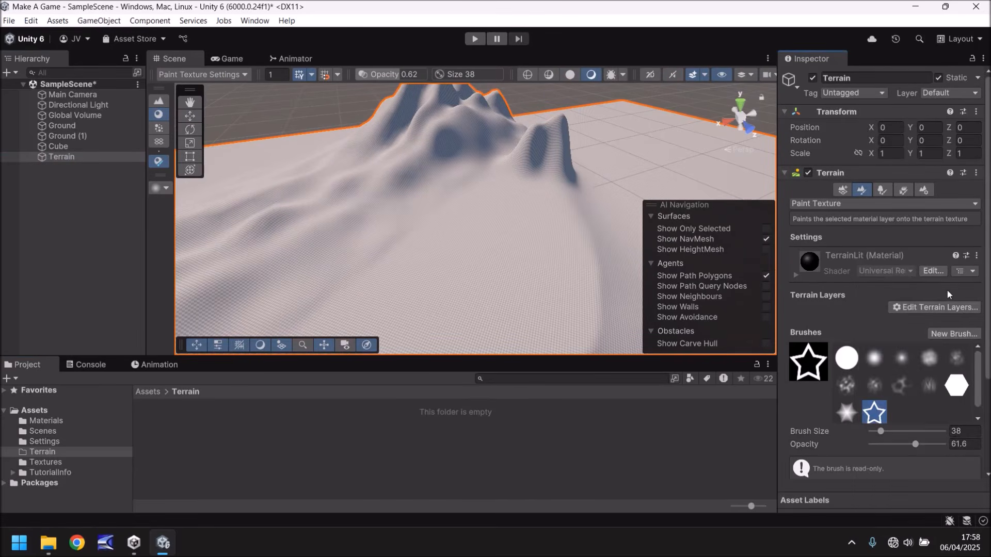
Create a terrain layer from the Grass001 texture so it covers the whole terrain.
left_click(924, 315)
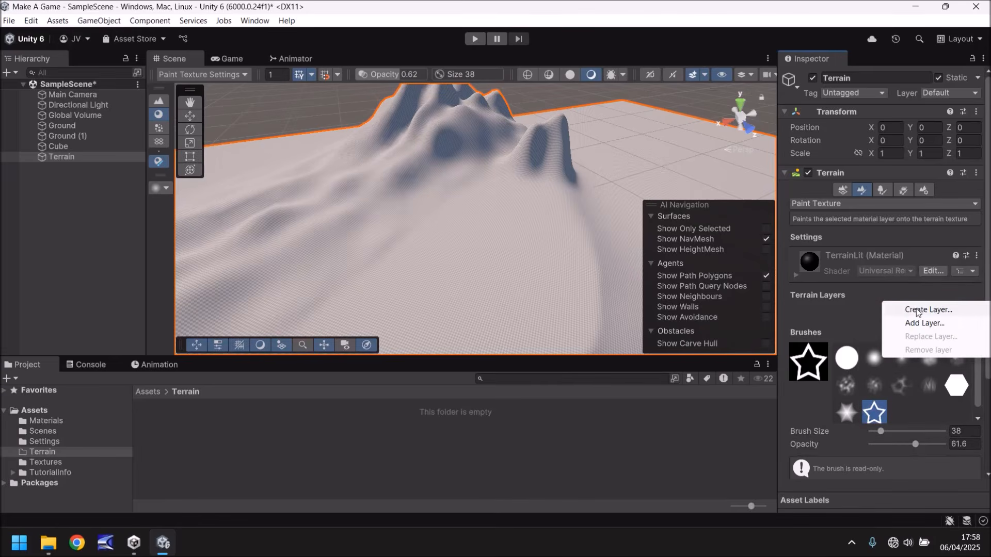
left_click(917, 312)
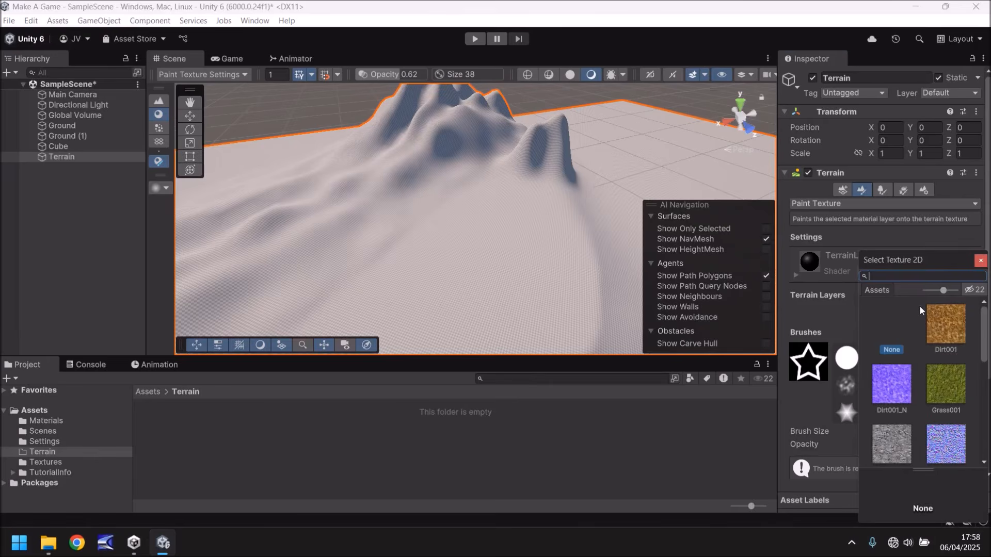
double_click(947, 392)
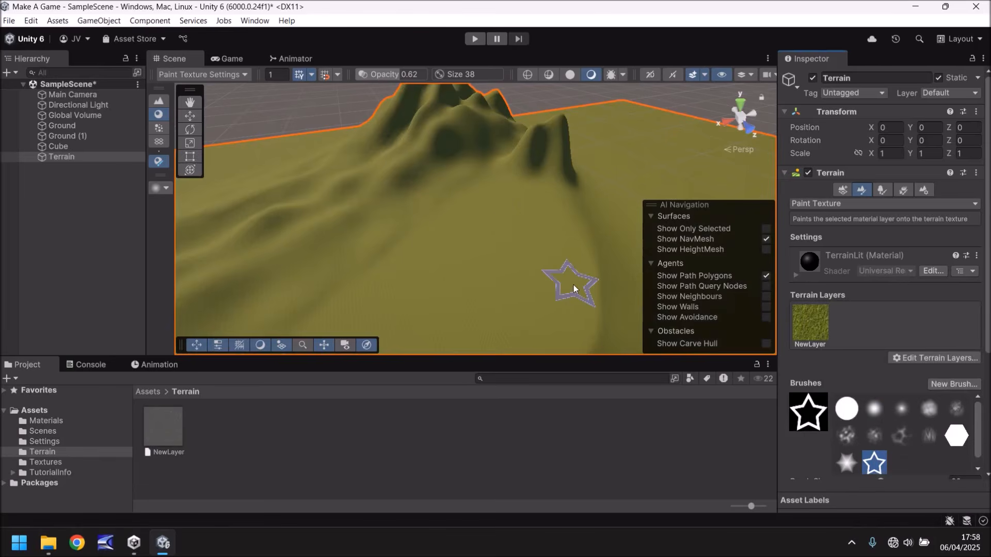
Select the grass layer and remove it from the terrain's layers.
left_click(808, 323)
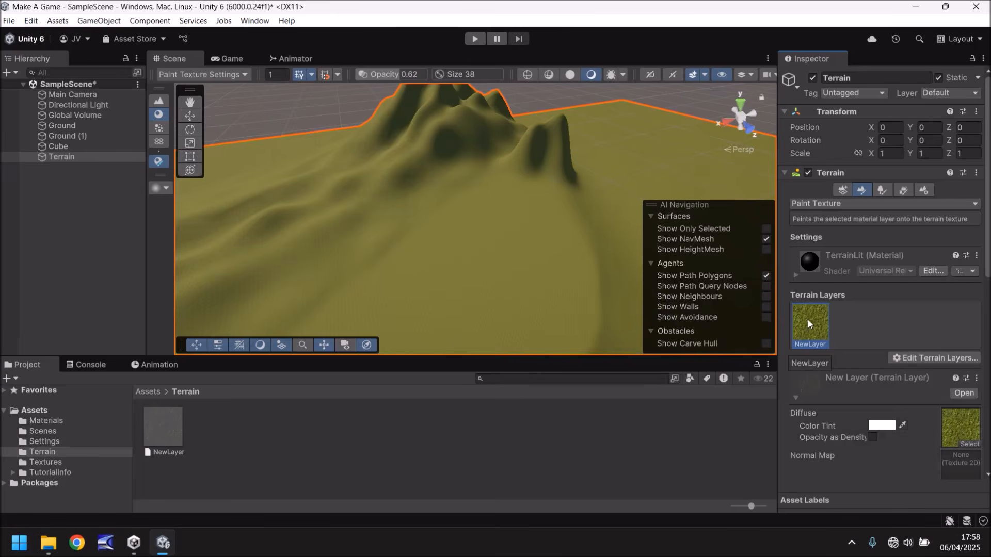
left_click(910, 358)
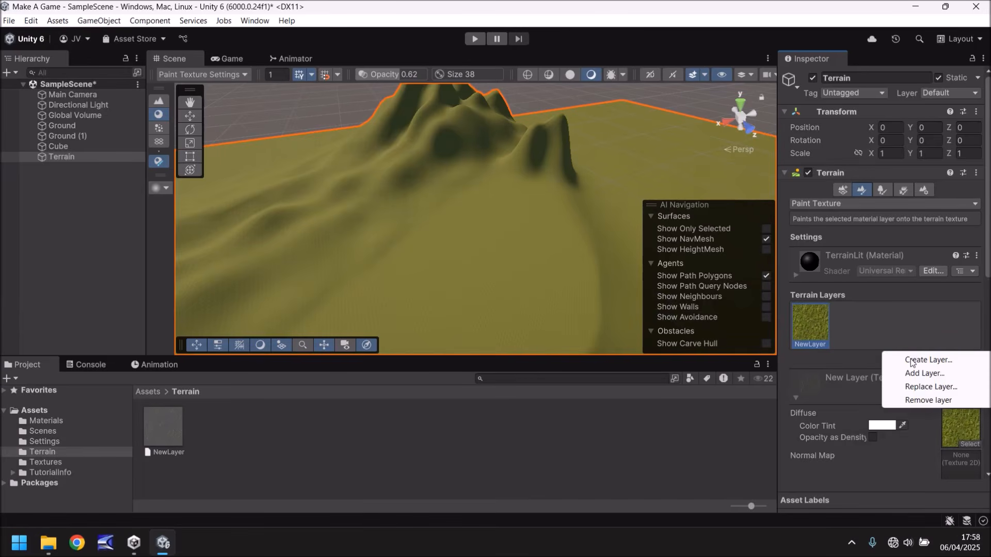
left_click(824, 338)
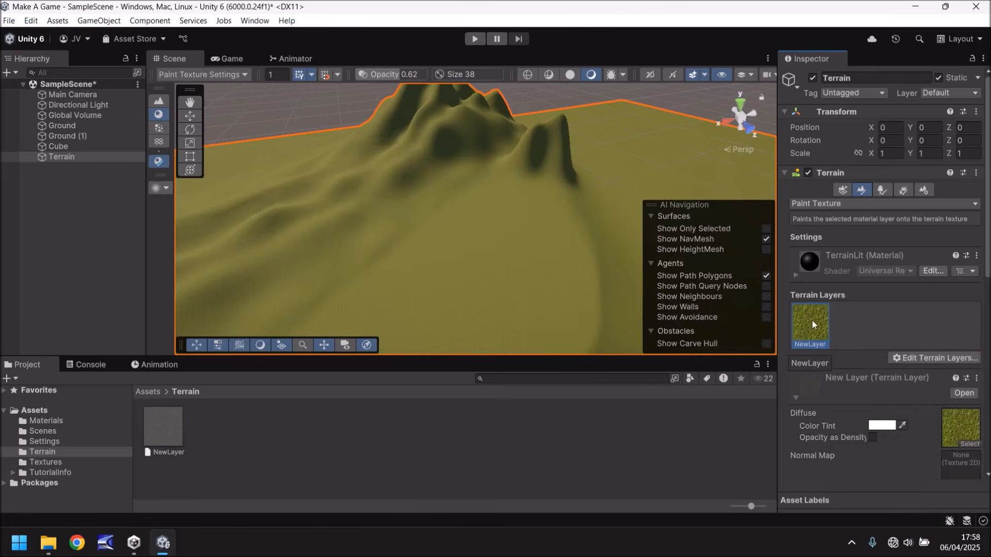
left_click(912, 359)
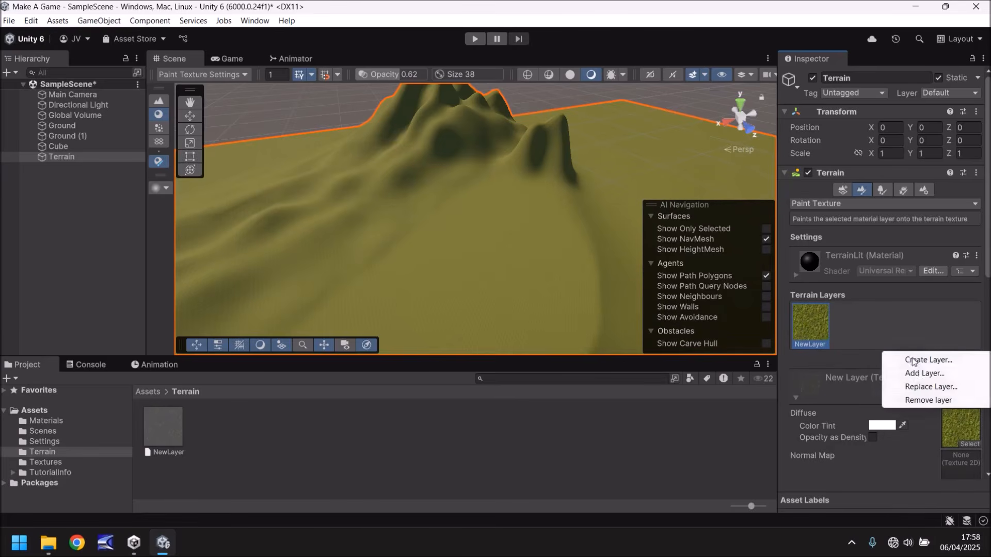
left_click(924, 401)
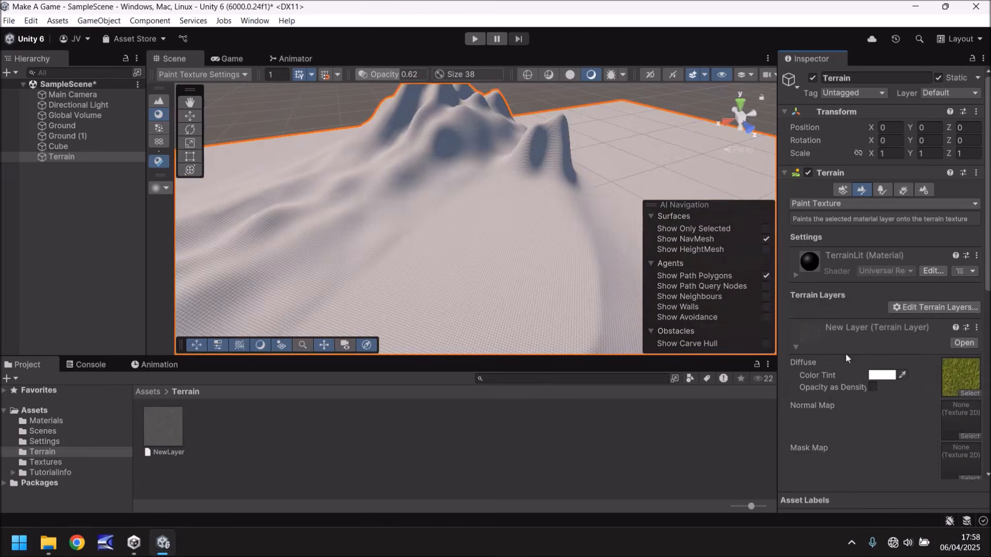
Create a new terrain layer from the Dirt001 texture as the terrain's base covering.
left_click(929, 308)
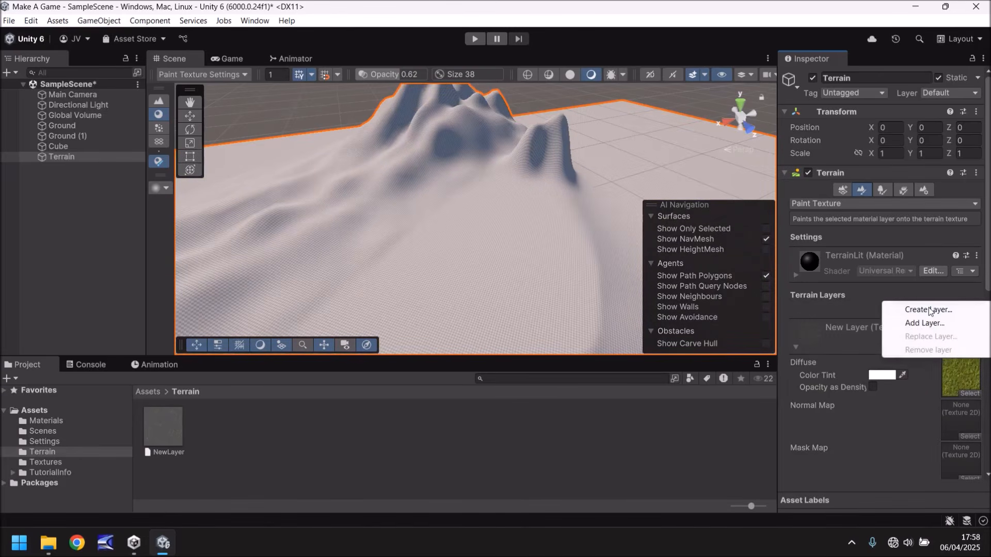
left_click(918, 311)
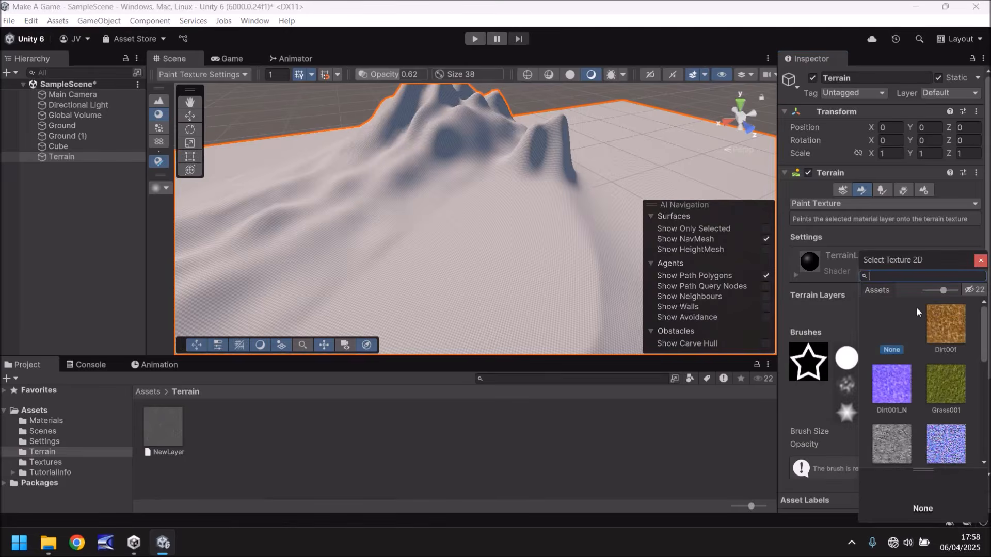
left_click(942, 334)
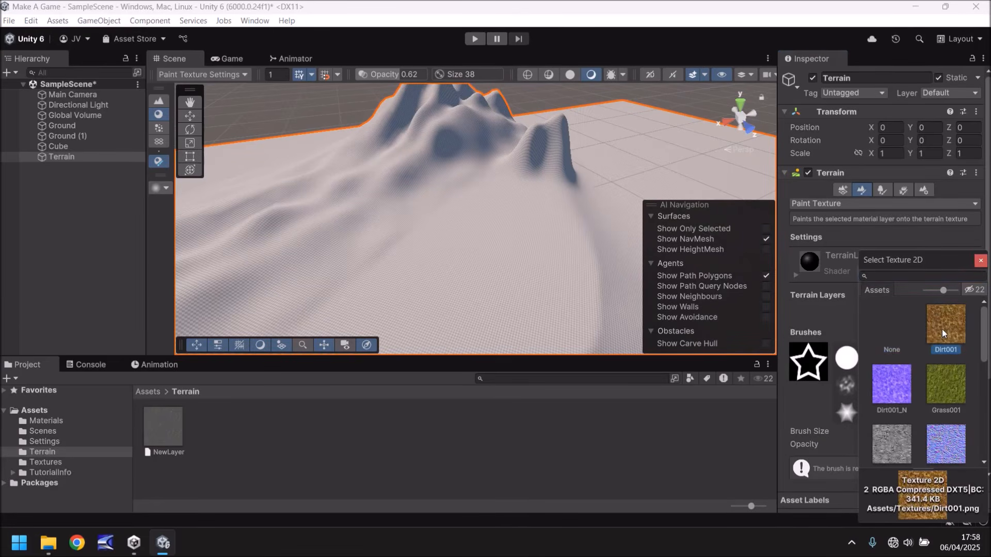
double_click(944, 330)
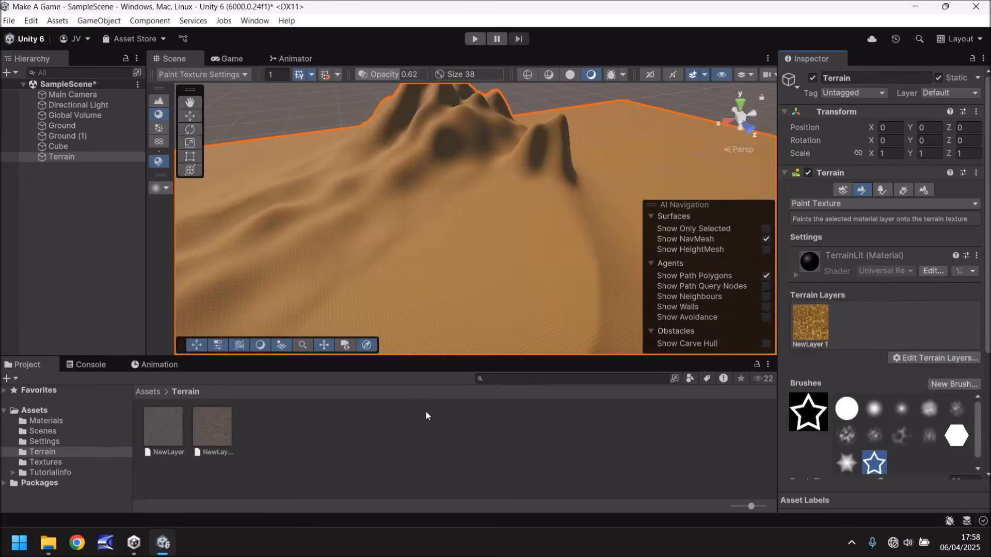
Assign the Dirt001_N texture from the Textures folder as the dirt layer's normal map.
scroll(503, 199, "up", 3)
scroll(520, 166, "down", 2)
middle_click_drag(520, 166, 495, 190)
scroll(494, 191, "up", 5)
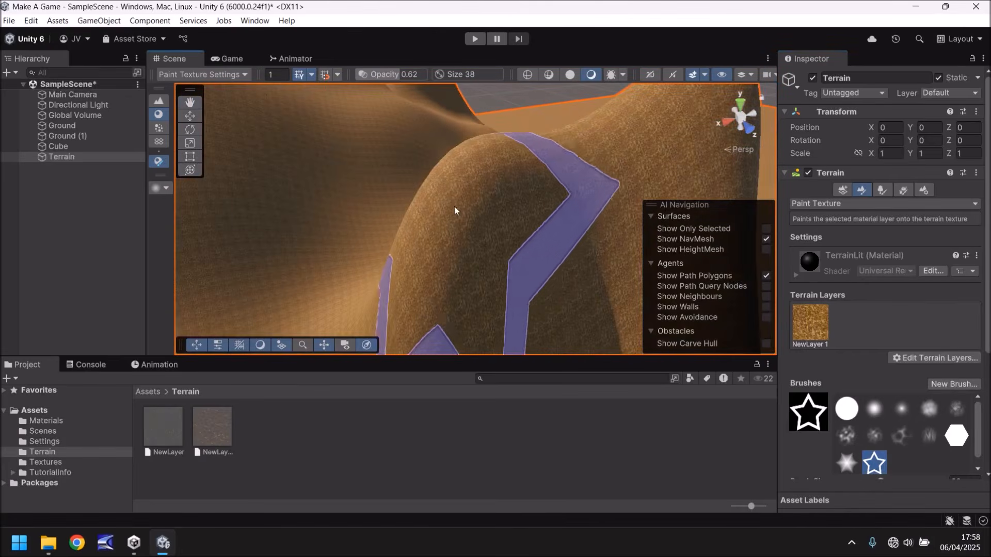
scroll(457, 225, "up", 3)
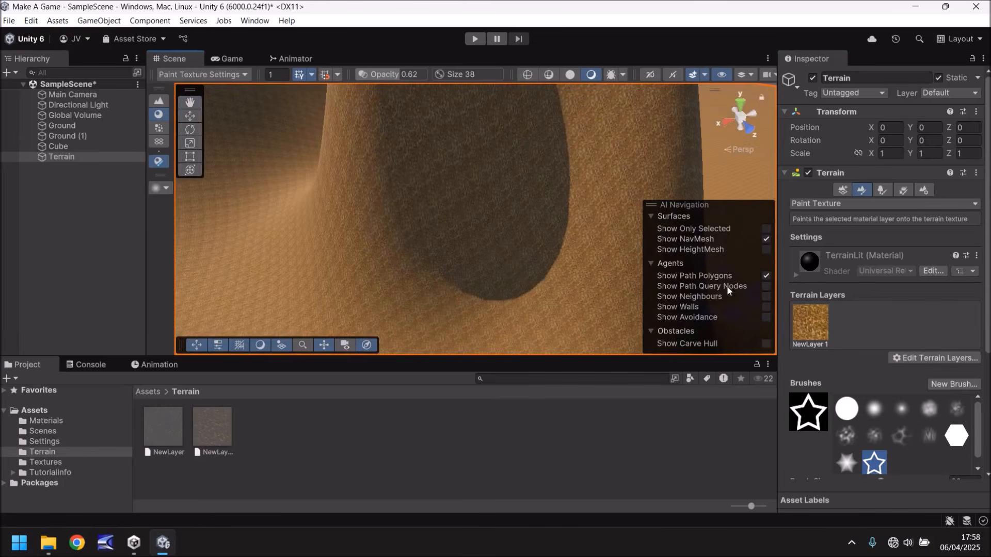
left_click(810, 321)
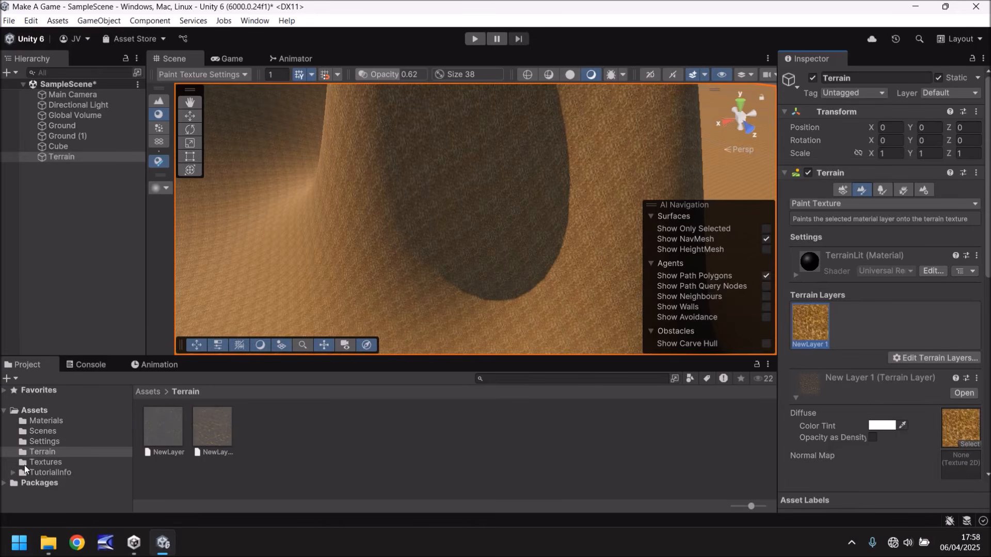
left_click(45, 463)
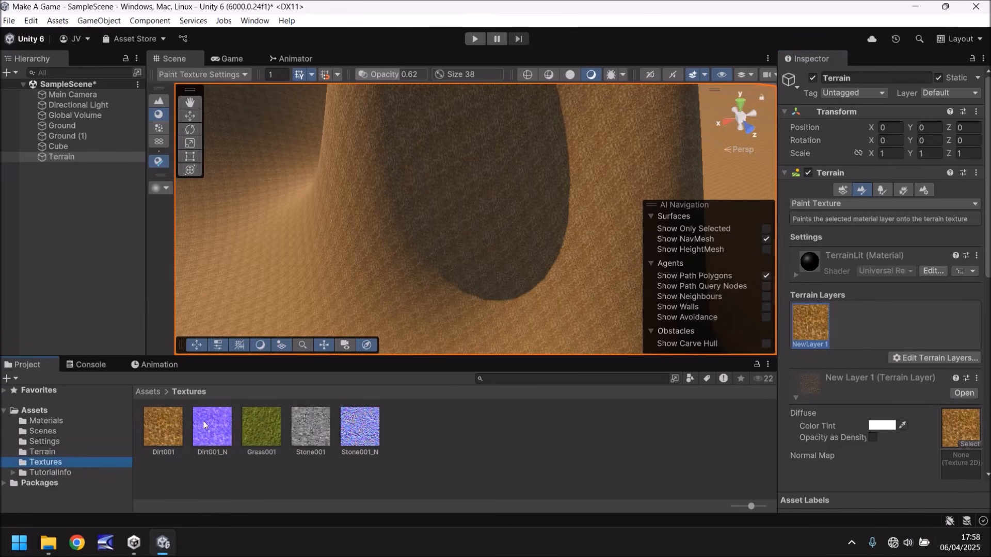
left_click_drag(209, 433, 959, 469)
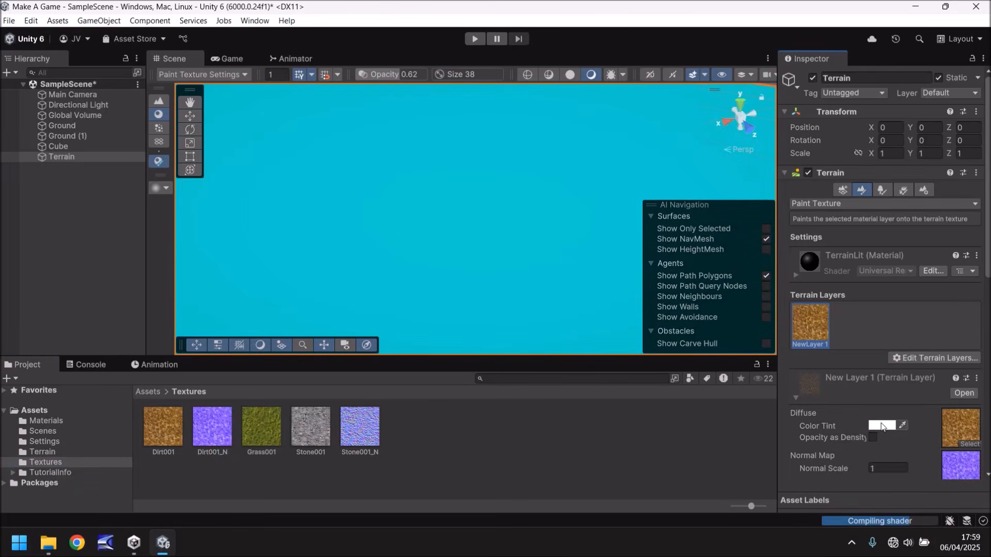
Darken the dirt layer's diffuse color tint to grey with RGB values of 177 (B1B1B1).
left_click(882, 427)
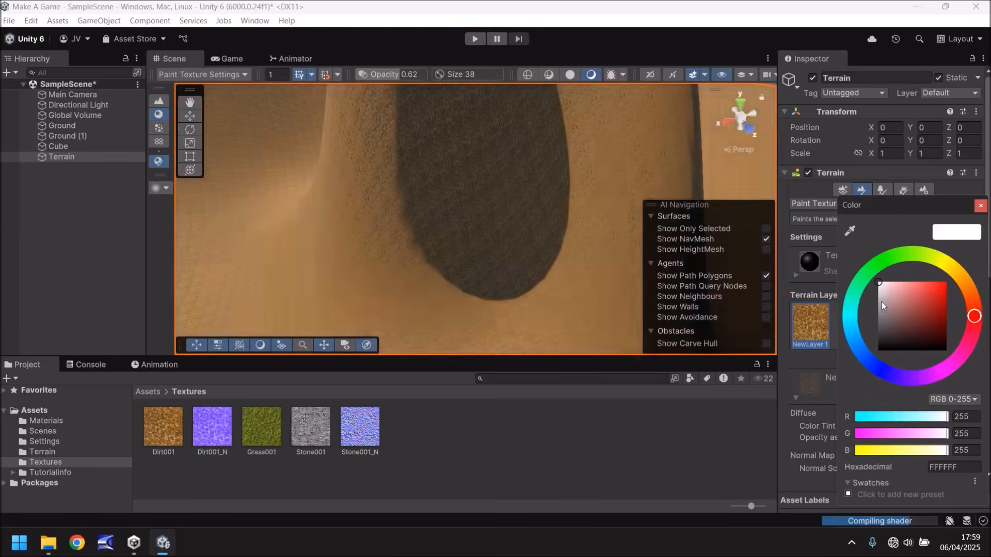
left_click(878, 304)
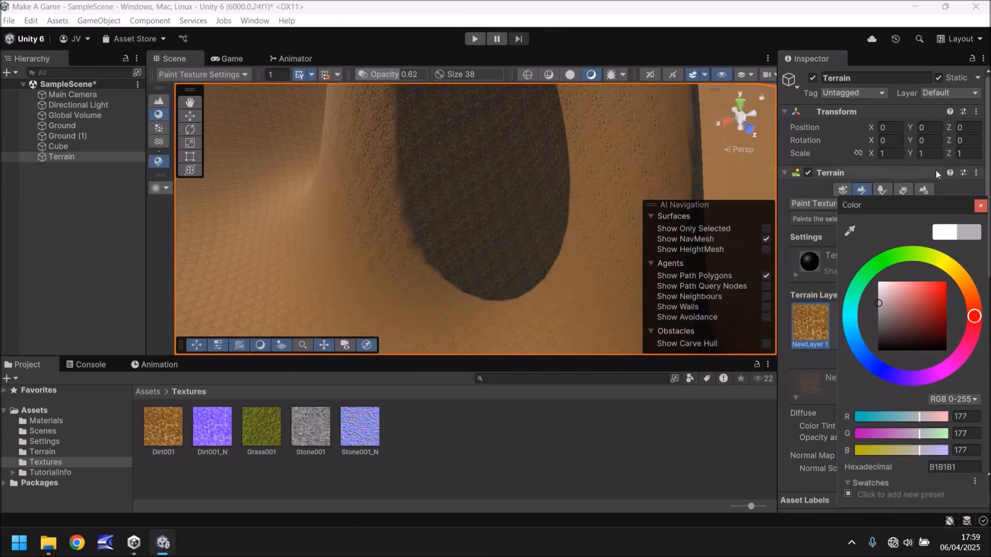
left_click(980, 206)
key("f")
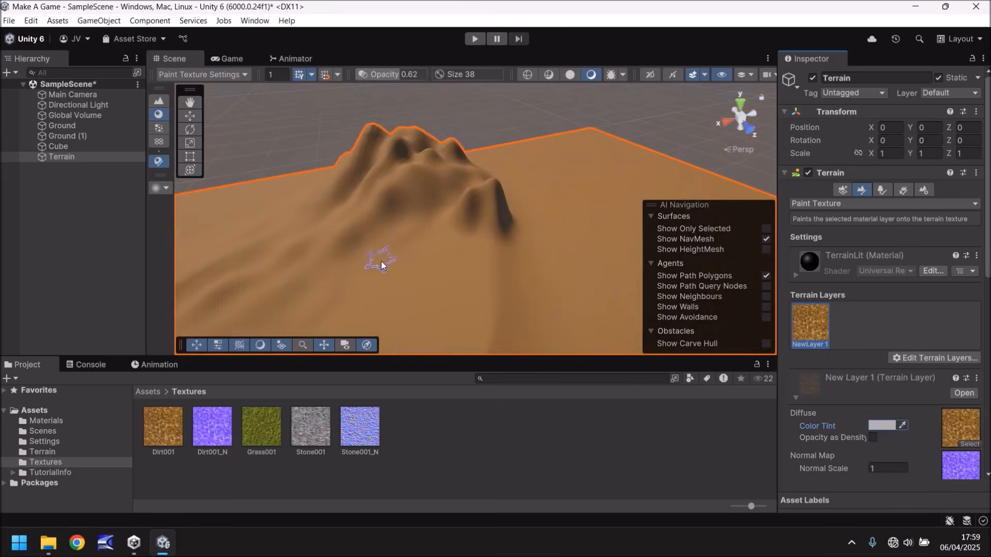
scroll(354, 257, "up", 3)
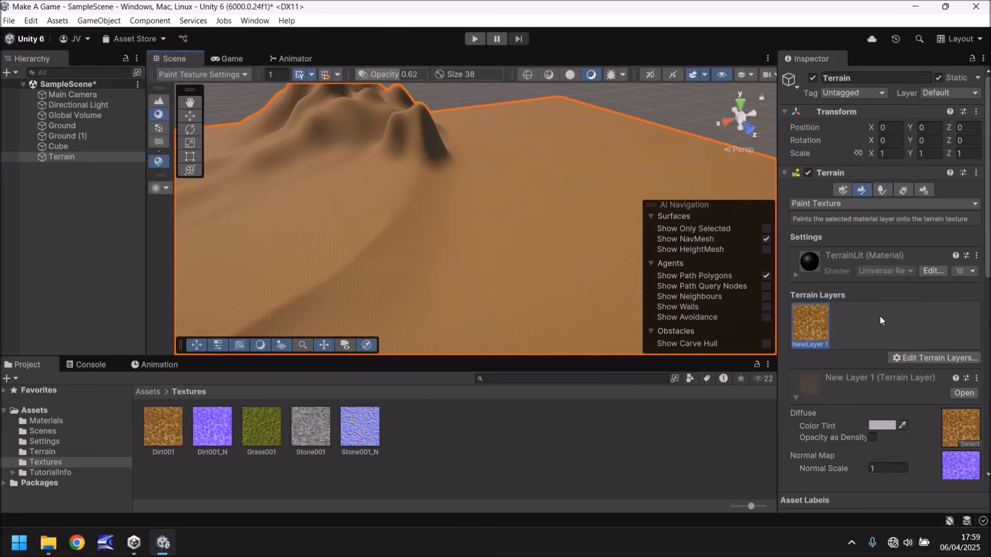
Add the existing grass layer from the Terrain folder back to the terrain's layers and select it for painting.
left_click(41, 453)
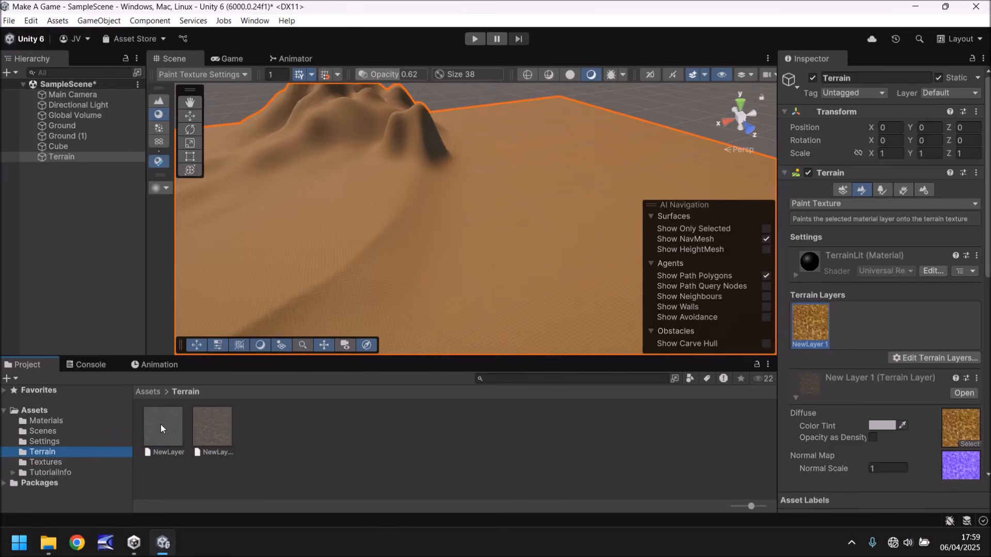
mouse_move(160, 426)
left_mouse_down()
mouse_move(924, 345)
mouse_move(849, 330)
mouse_move(263, 343)
mouse_move(342, 276)
mouse_move(398, 310)
mouse_move(213, 391)
mouse_move(149, 441)
mouse_move(768, 359)
mouse_move(880, 305)
mouse_move(279, 237)
mouse_move(322, 252)
mouse_move(285, 317)
mouse_move(184, 436)
mouse_move(169, 433)
mouse_move(252, 308)
mouse_move(167, 433)
mouse_move(163, 428)
left_mouse_up()
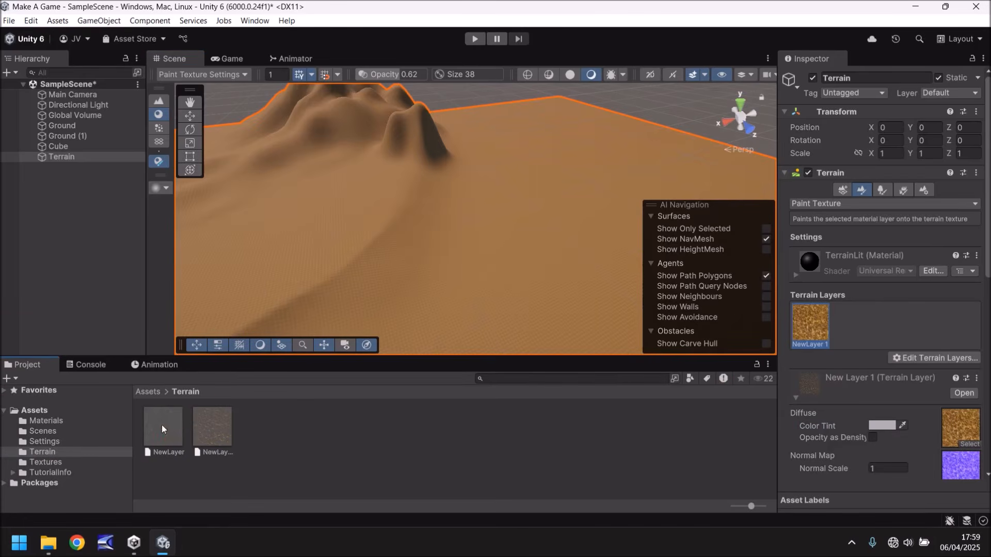
left_click(929, 358)
left_click(928, 375)
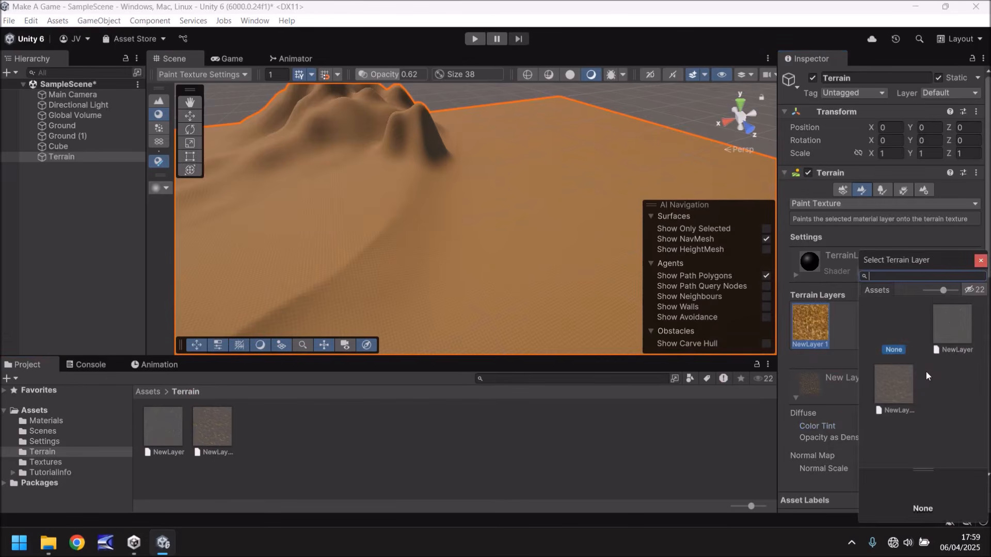
double_click(957, 335)
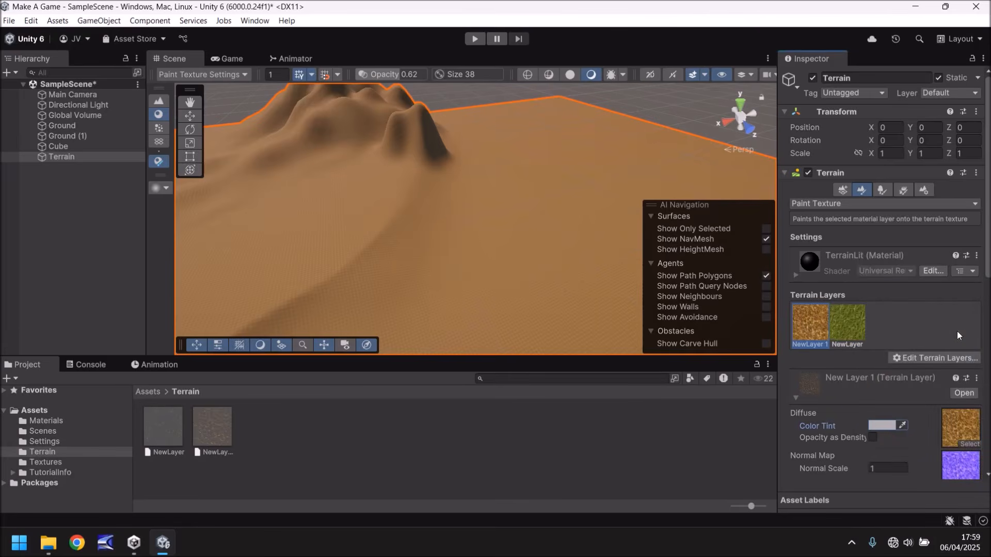
left_click(848, 325)
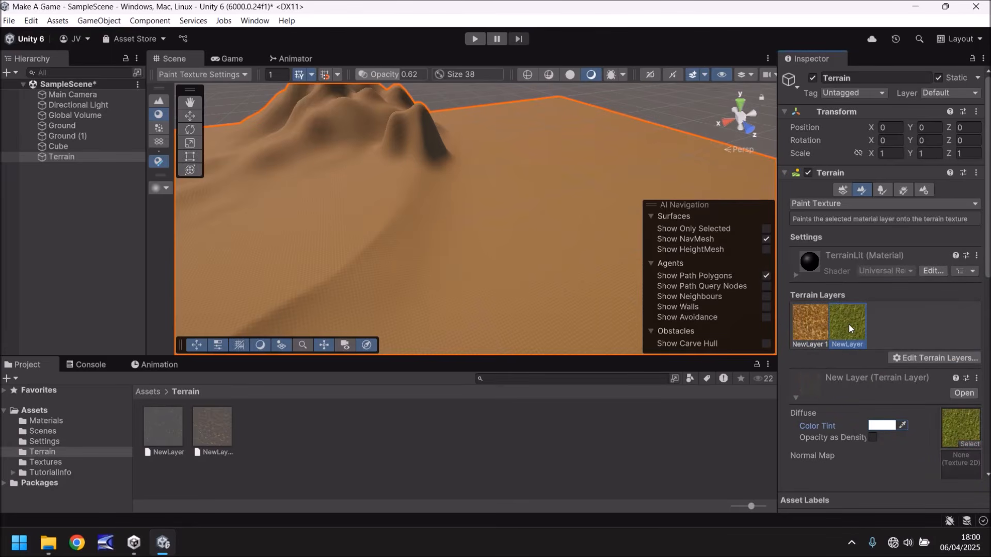
Choose the soft round brush and paint a patch of grass on the flat dirt area in front of the mountain.
scroll(848, 323, "down", 10)
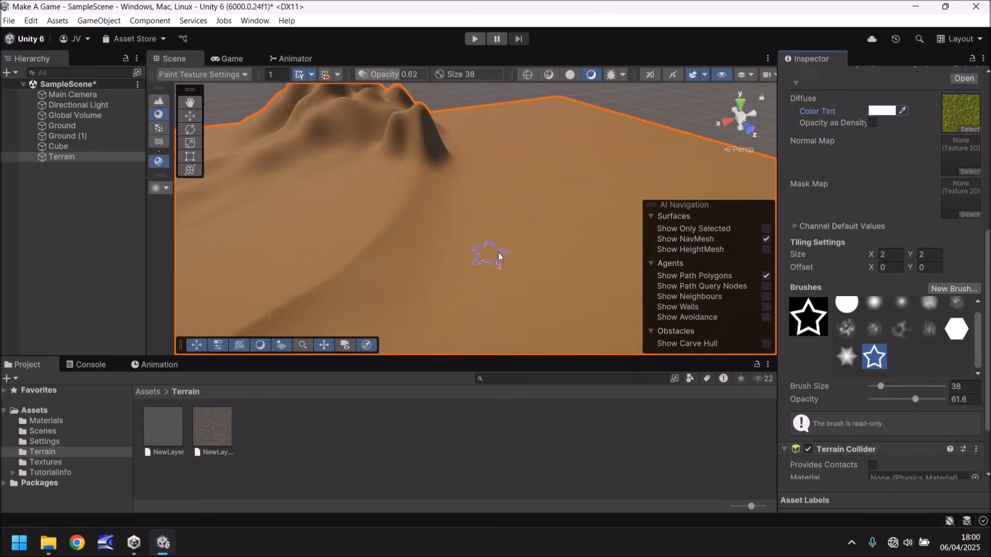
scroll(882, 227, "up", 3)
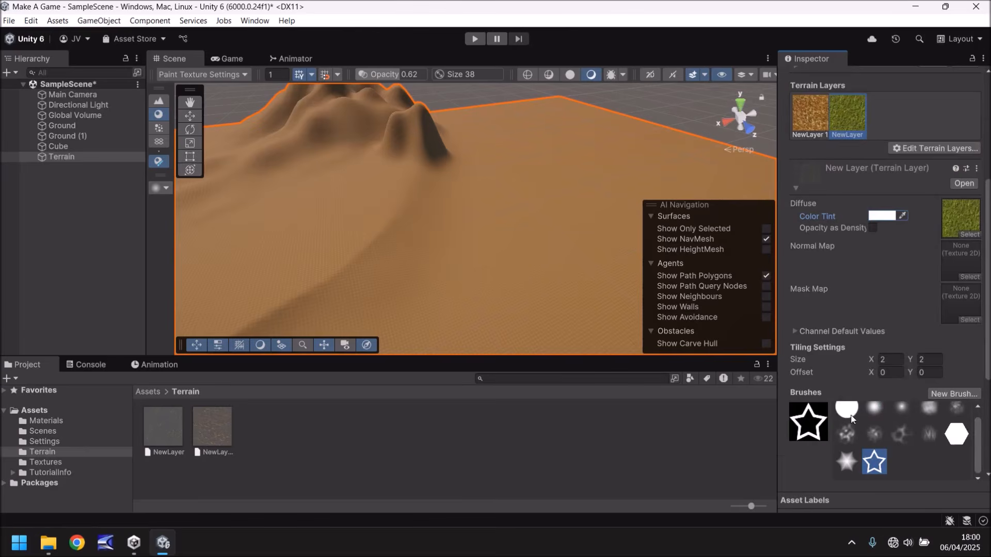
left_click(875, 410)
left_click_drag(496, 264, 499, 272)
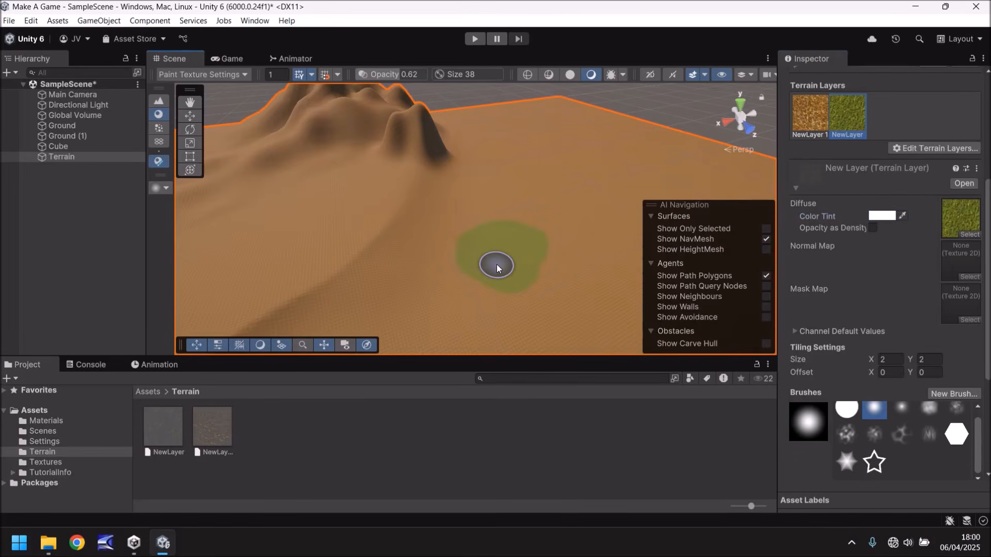
scroll(496, 265, "up", 10)
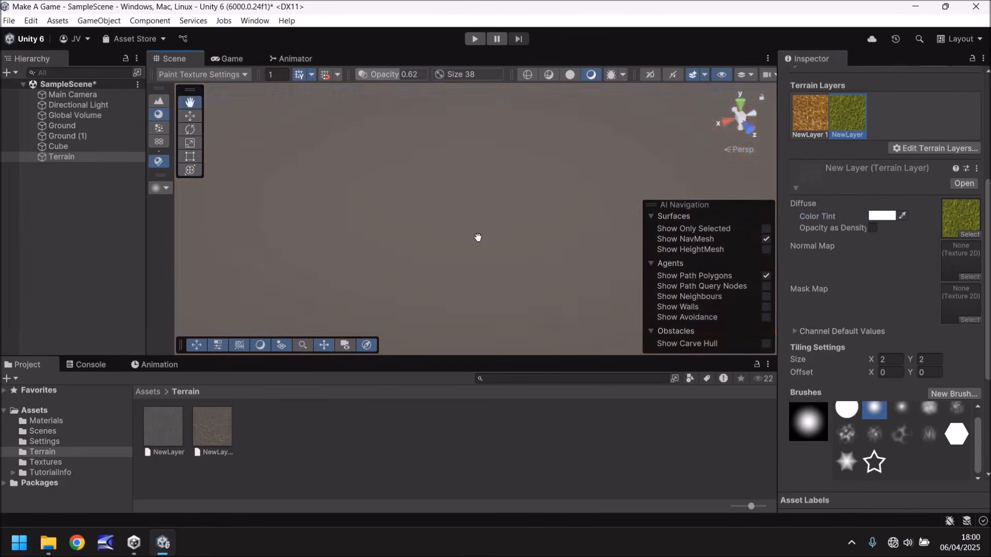
scroll(478, 239, "down", 10)
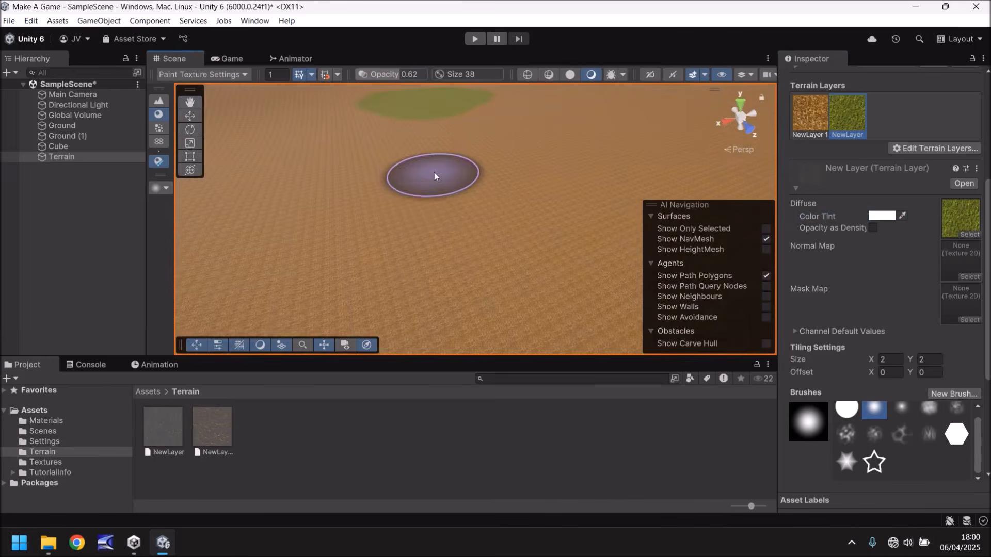
mouse_move(442, 181)
left_mouse_down("alt")
mouse_move(444, 207)
mouse_move(450, 200)
left_mouse_up("alt")
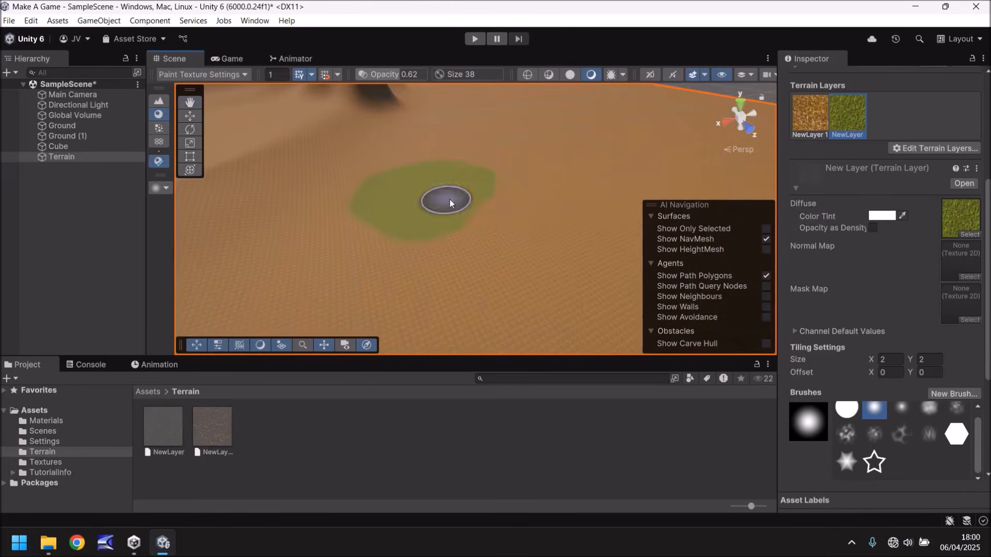
Switch to an irregular, noisy brush shape and extend the grass patch into a large area over the surrounding dirt.
left_click(876, 435)
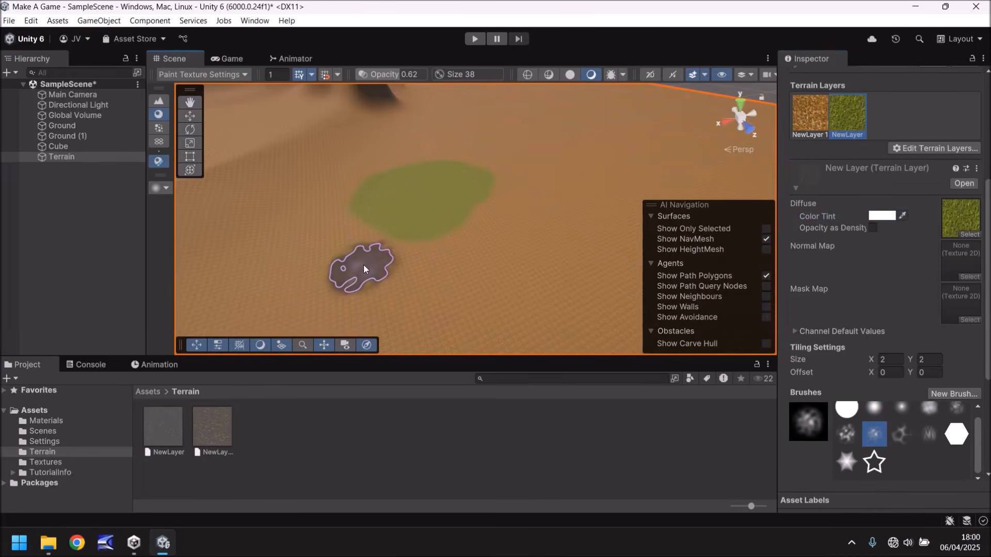
scroll(403, 271, "up", 2)
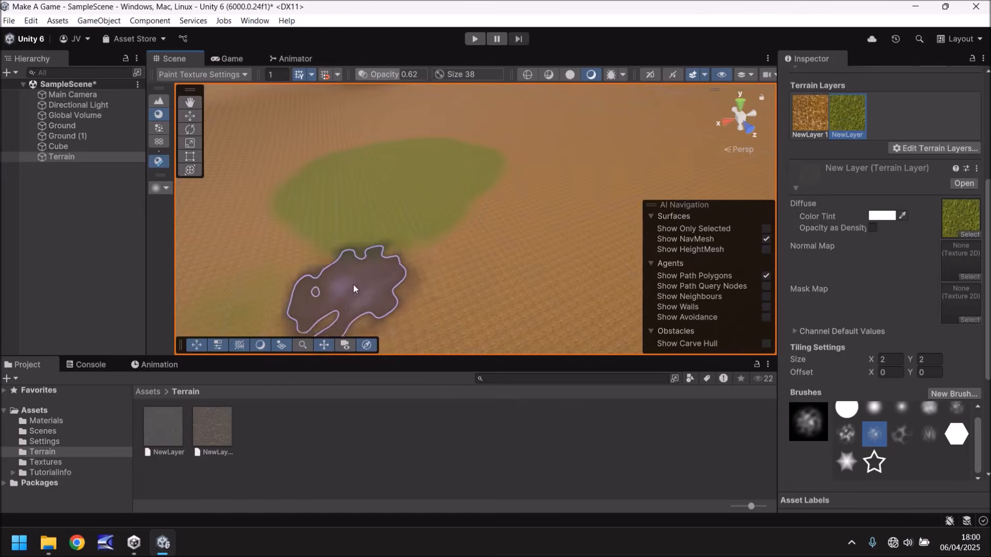
scroll(353, 284, "up", 3)
scroll(434, 231, "up", 5)
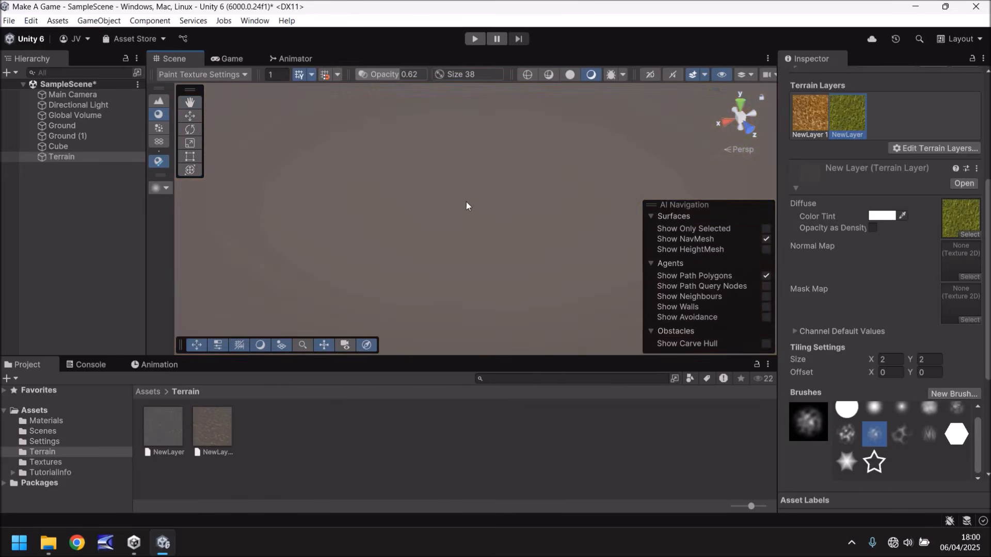
scroll(466, 206, "down", 5)
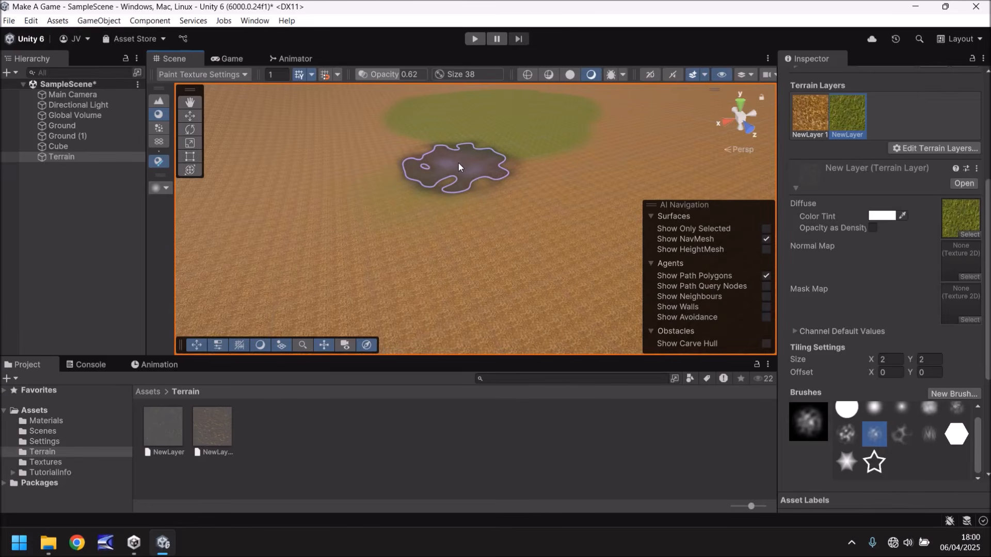
mouse_move(458, 163)
left_mouse_down()
mouse_move(468, 161)
mouse_move(454, 218)
mouse_move(491, 156)
mouse_move(570, 187)
mouse_move(380, 227)
mouse_move(531, 170)
mouse_move(559, 126)
mouse_move(380, 133)
mouse_move(332, 221)
mouse_move(458, 170)
mouse_move(556, 184)
left_mouse_up()
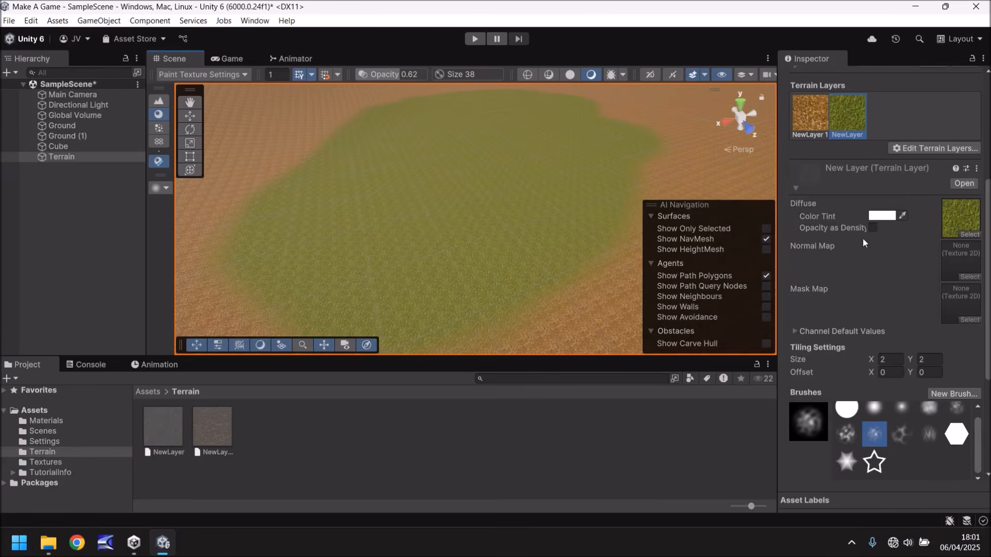
scroll(858, 236, "up", 6)
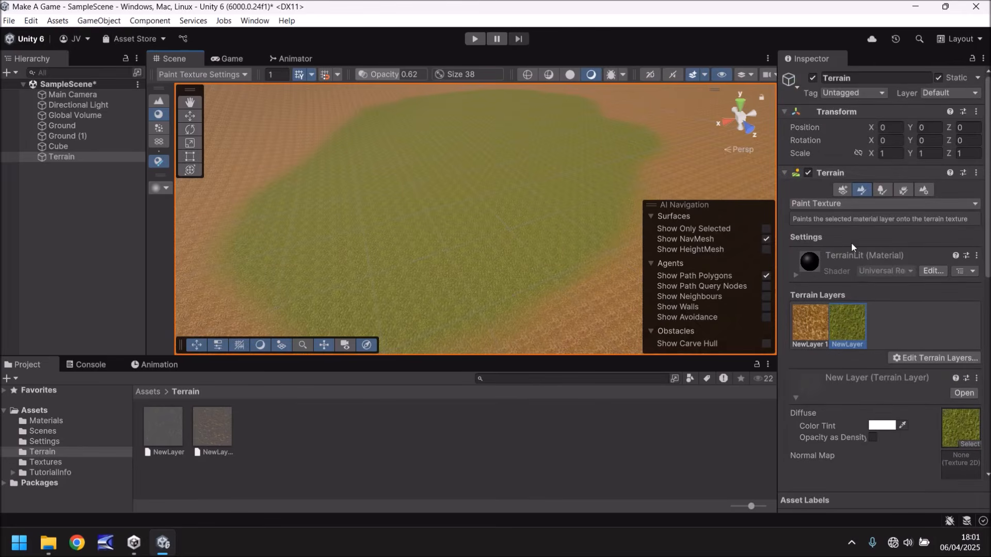
left_click(928, 358)
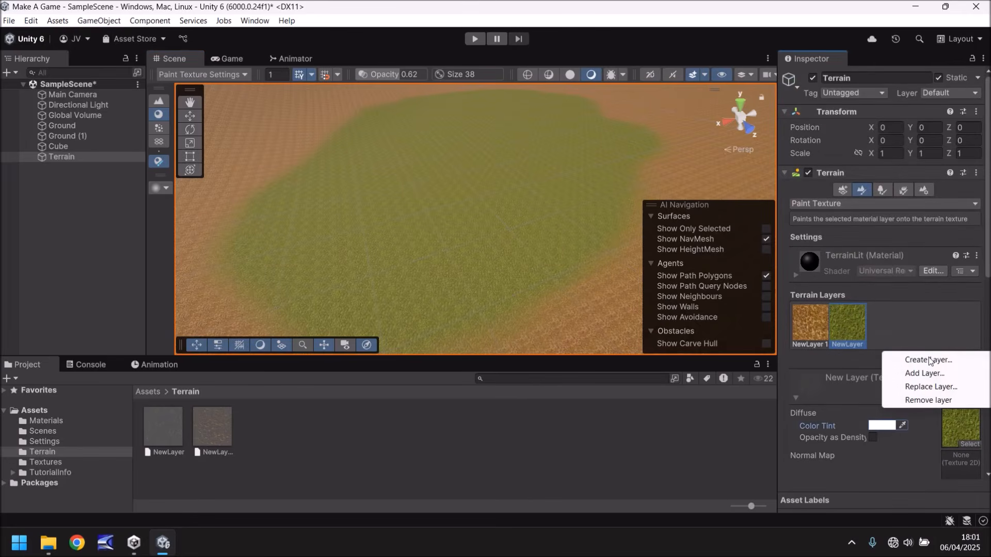
left_click(923, 373)
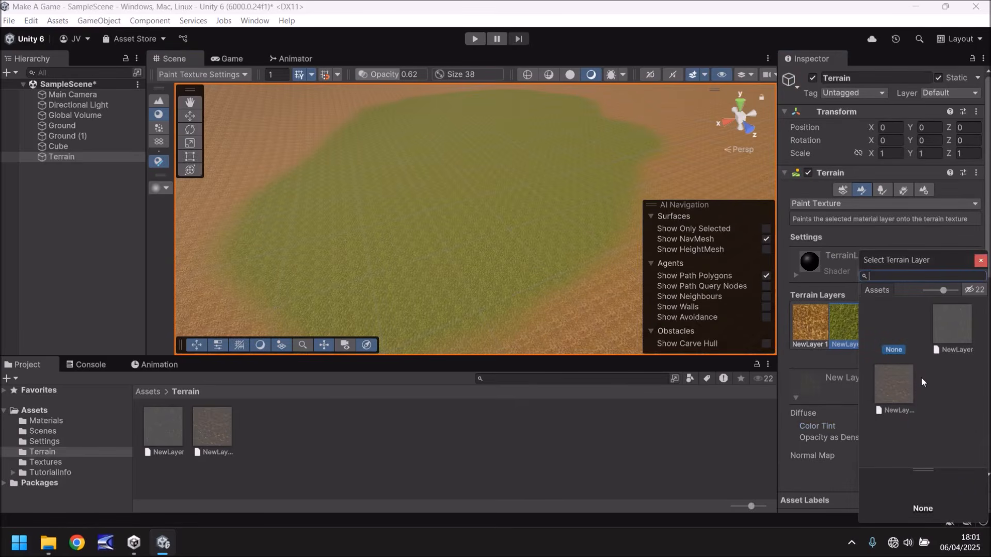
left_click(981, 260)
Create a third terrain layer from the Stone001 texture.
left_click(923, 360)
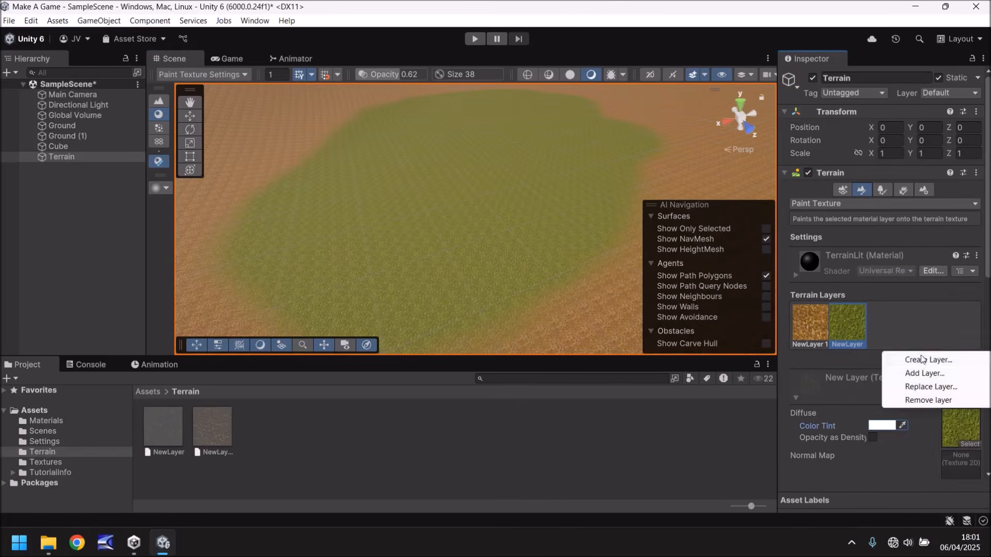
left_click(922, 360)
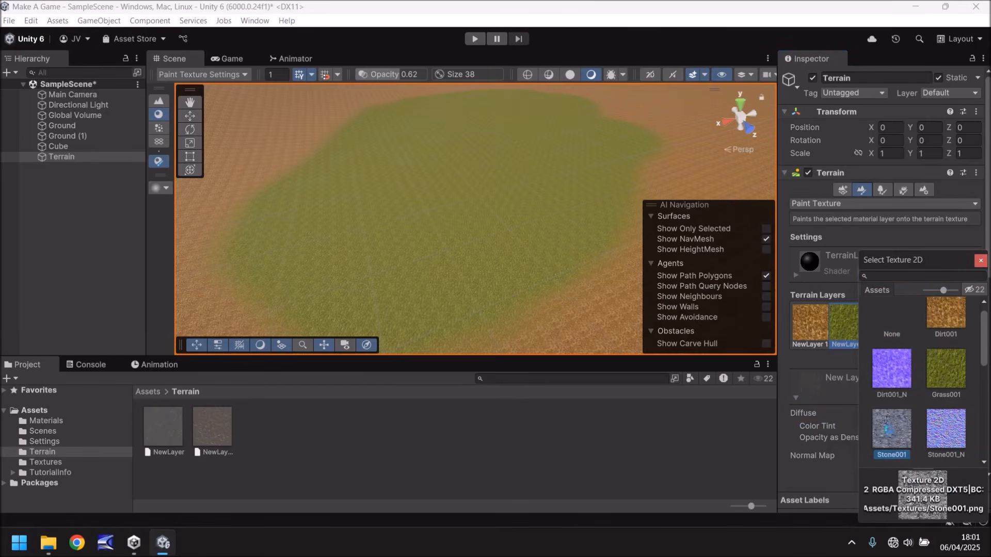
double_click(890, 436)
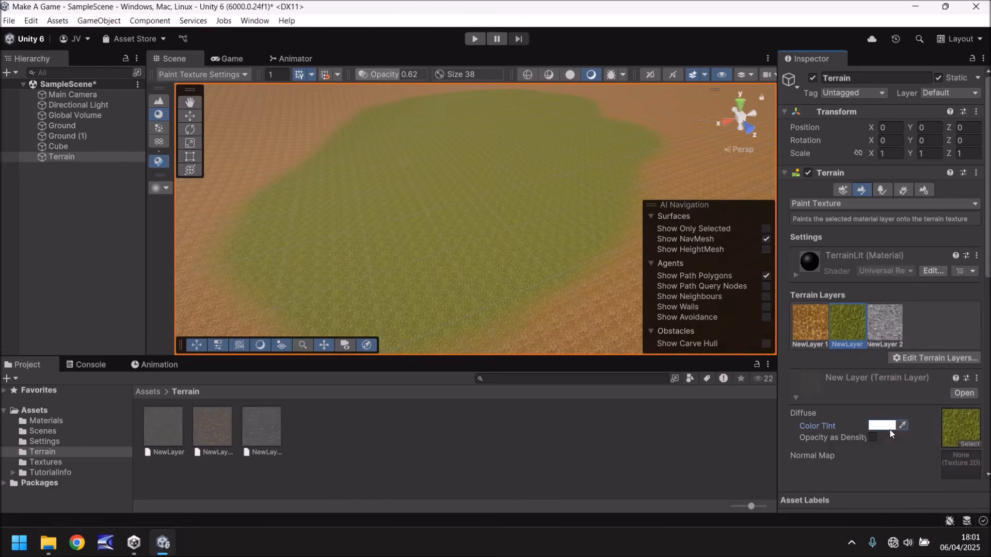
Select the stone layer and assign Stone001_N as its normal map.
left_click(892, 331)
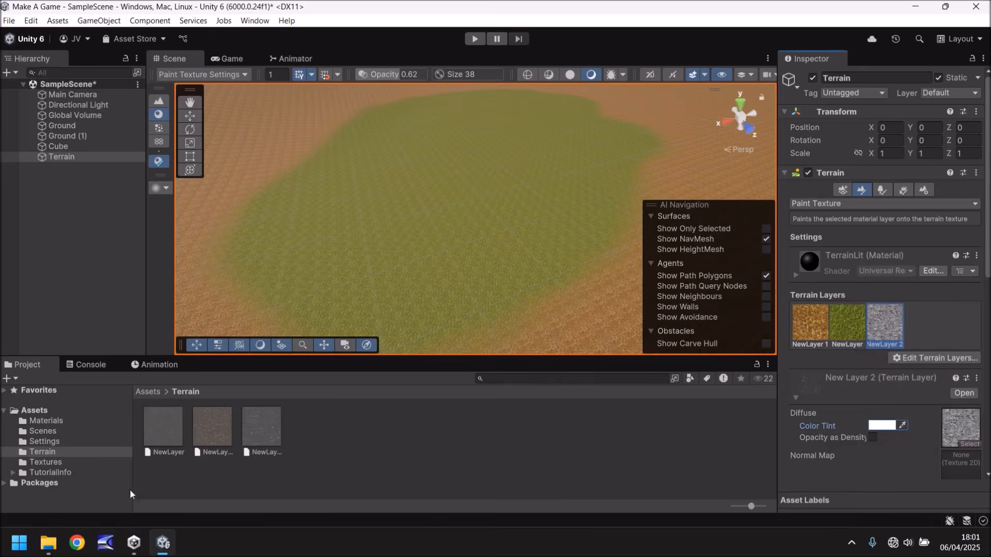
left_click(963, 467)
scroll(966, 467, "down", 3)
left_click(969, 417)
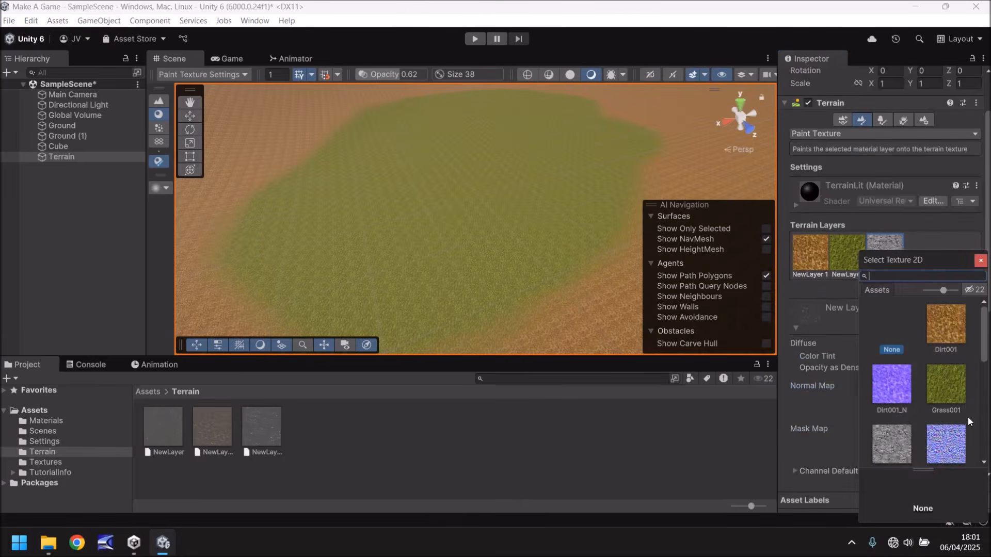
scroll(940, 390, "down", 1)
left_click(947, 407)
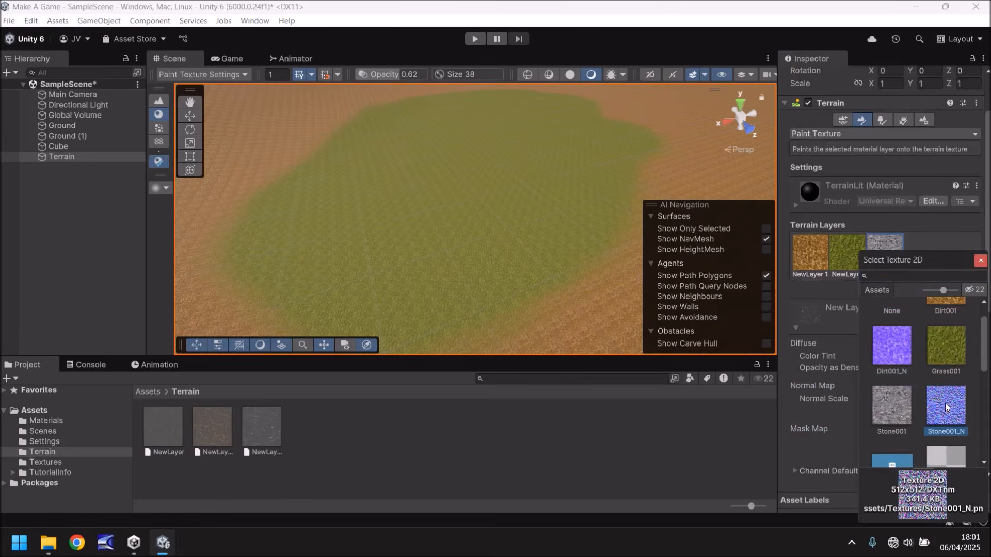
double_click(946, 407)
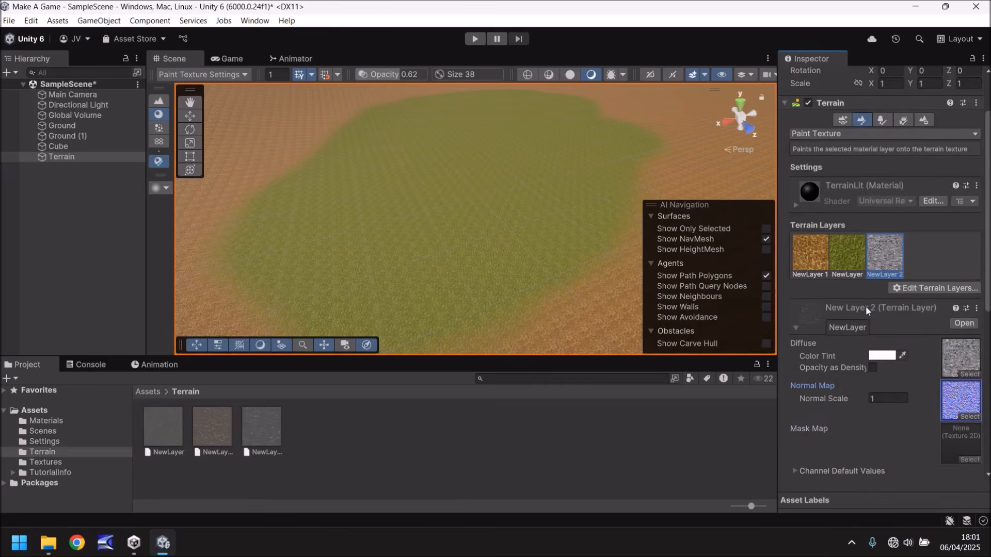
Choose the solid round brush at size 5 and paint a stone path and a wider stone area across the grass patch.
scroll(866, 307, "down", 5)
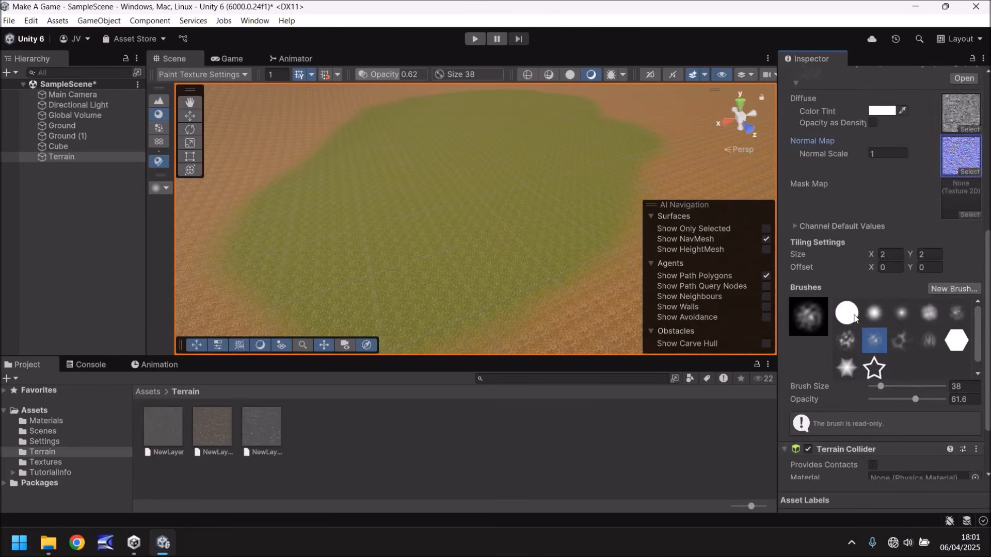
left_click(852, 316)
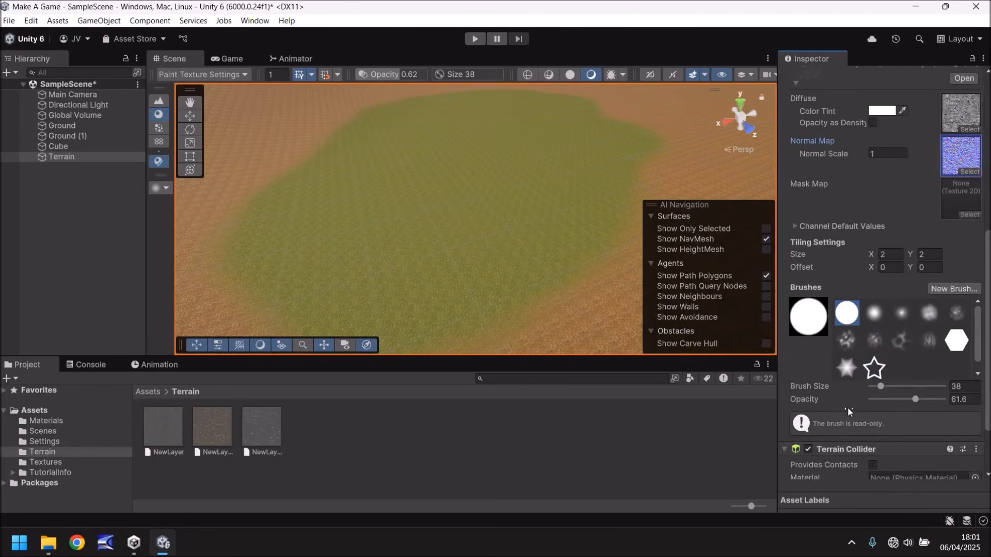
left_click_drag(874, 388, 875, 391)
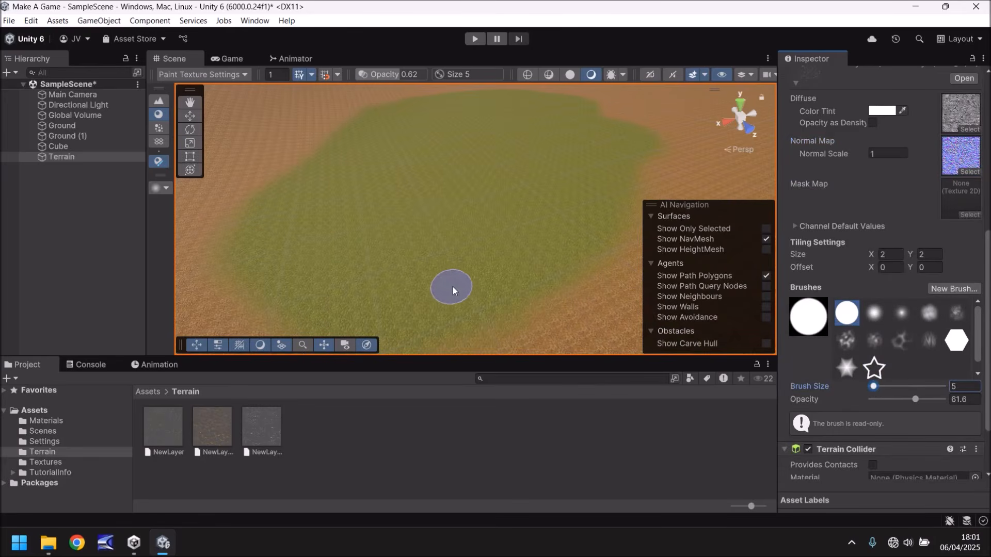
left_click_drag(453, 287, 445, 271)
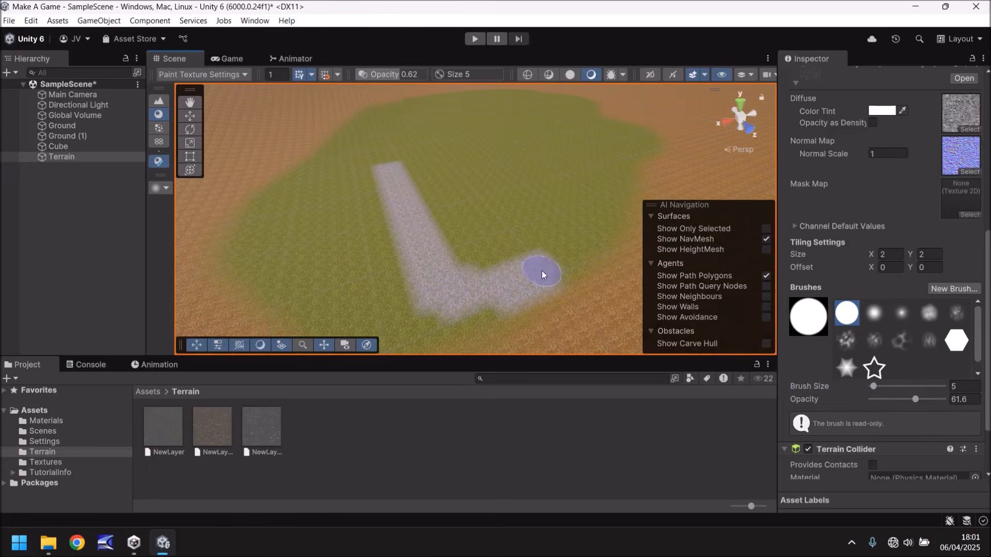
left_click_drag(541, 270, 509, 260)
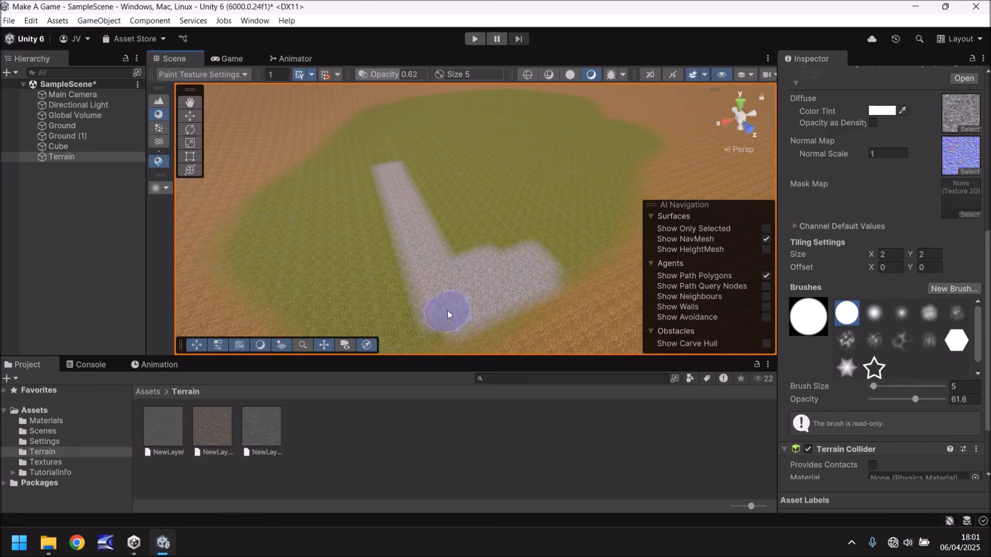
Extend the stone path sideways across the grass, then trim its edge by painting the grass layer over it.
scroll(503, 274, "down", 10)
scroll(473, 257, "up", 10)
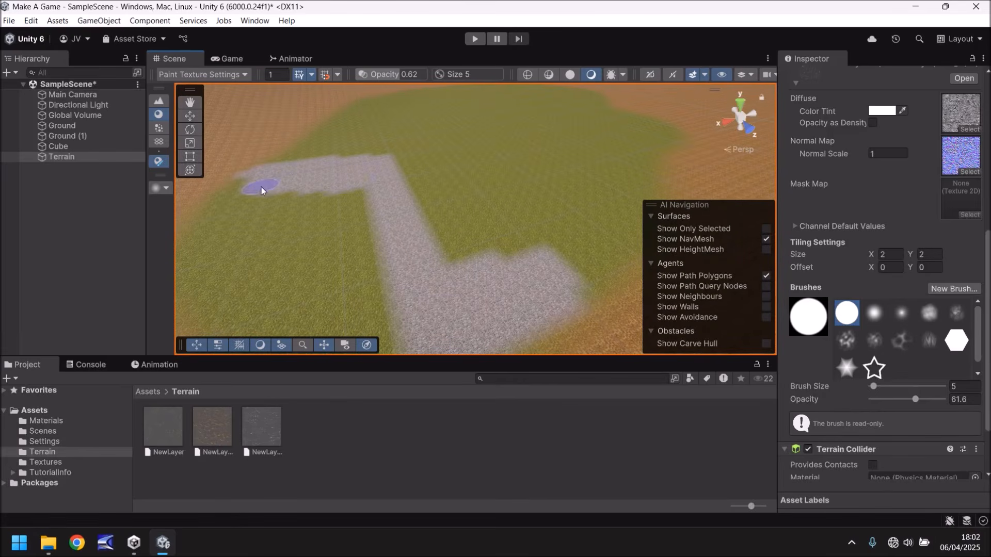
middle_click_drag(362, 212, 449, 227)
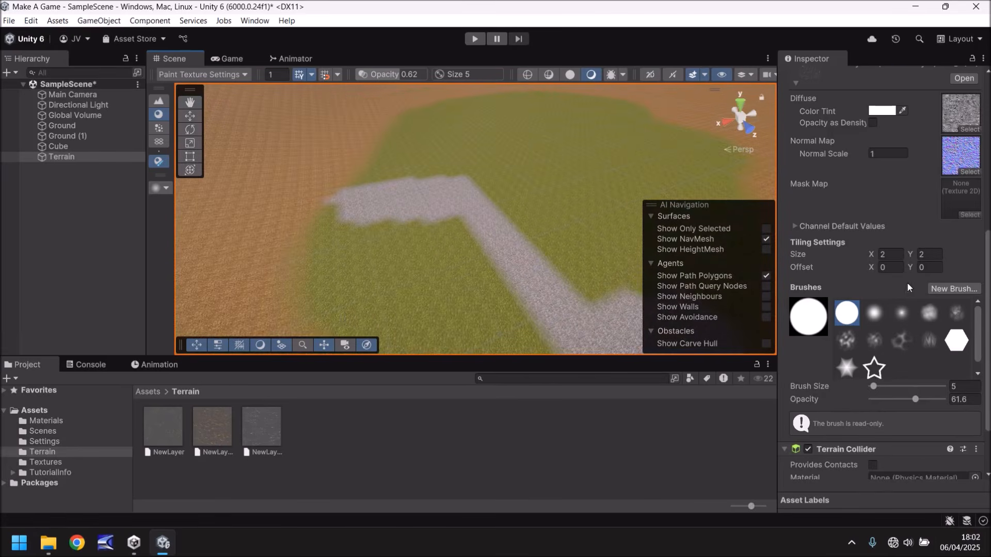
scroll(917, 265, "up", 5)
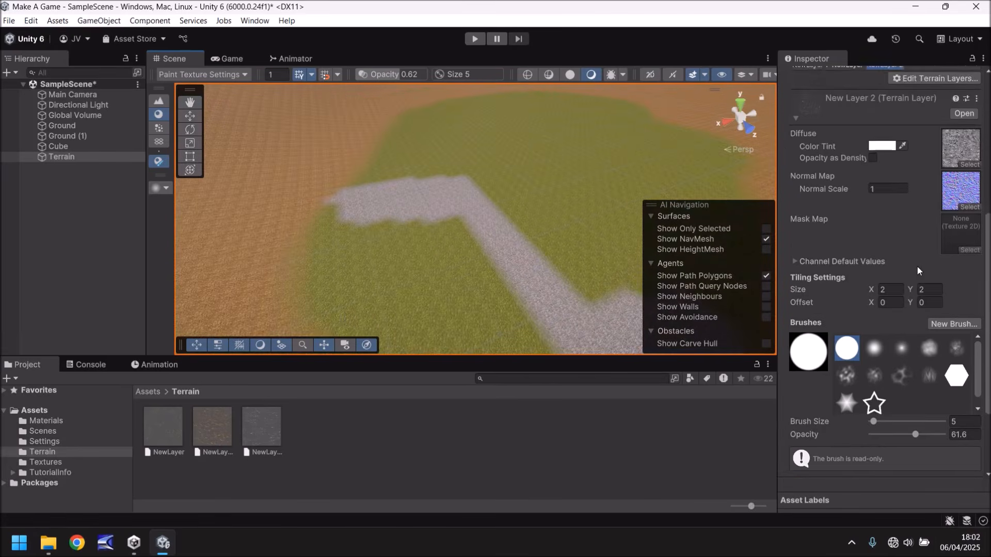
left_click(848, 144)
mouse_move(365, 244)
left_mouse_down()
mouse_move(435, 228)
mouse_move(343, 222)
left_mouse_up()
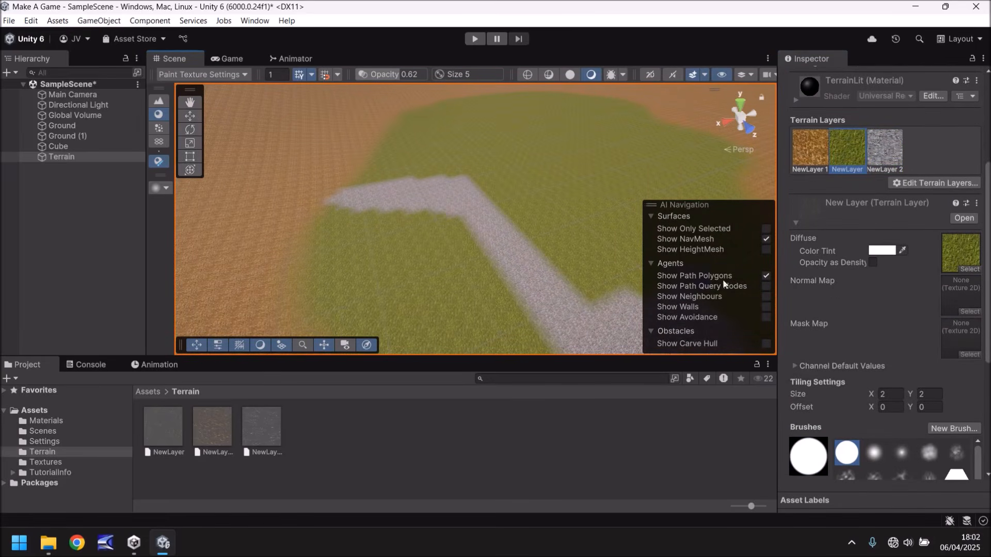
Set the grass layer's colour tint to bright green, hex 5AFE36.
left_click(882, 252)
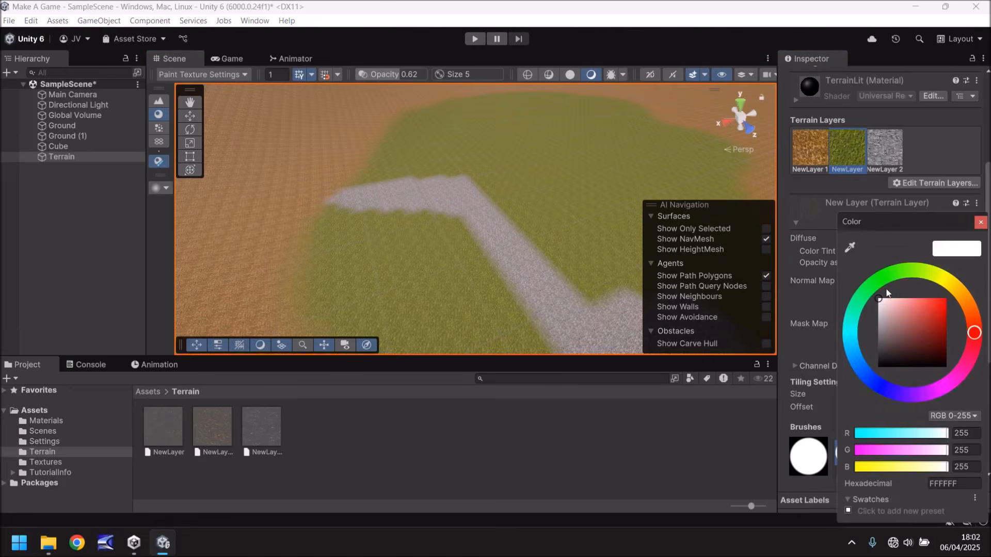
left_click(893, 275)
left_click_drag(909, 317, 932, 300)
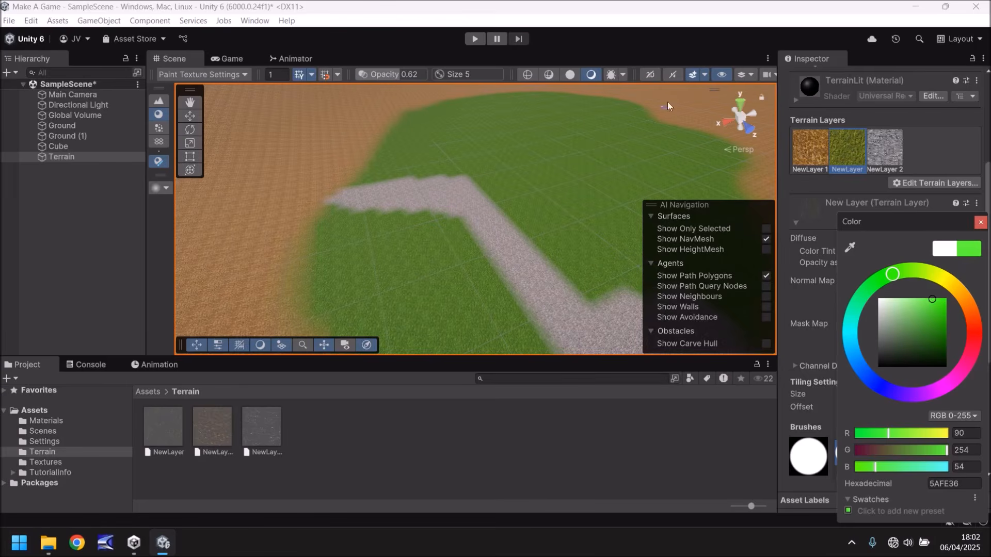
left_click(649, 28)
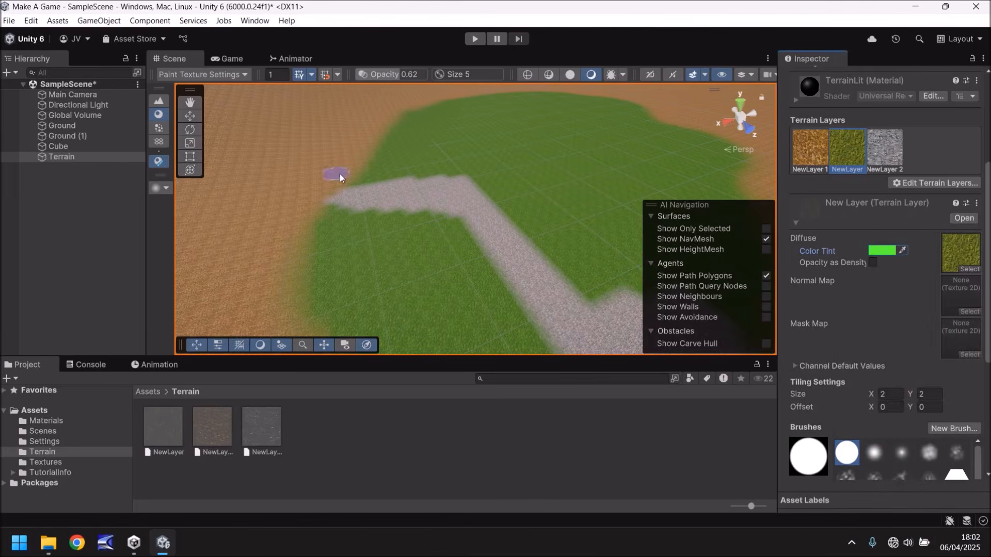
Select the stone layer and paint it over the steep face and peak of the hill at the end of the mountain range.
scroll(372, 178, "down", 5)
middle_click_drag(358, 147, 407, 186)
scroll(430, 179, "up", 4)
scroll(462, 218, "up", 2)
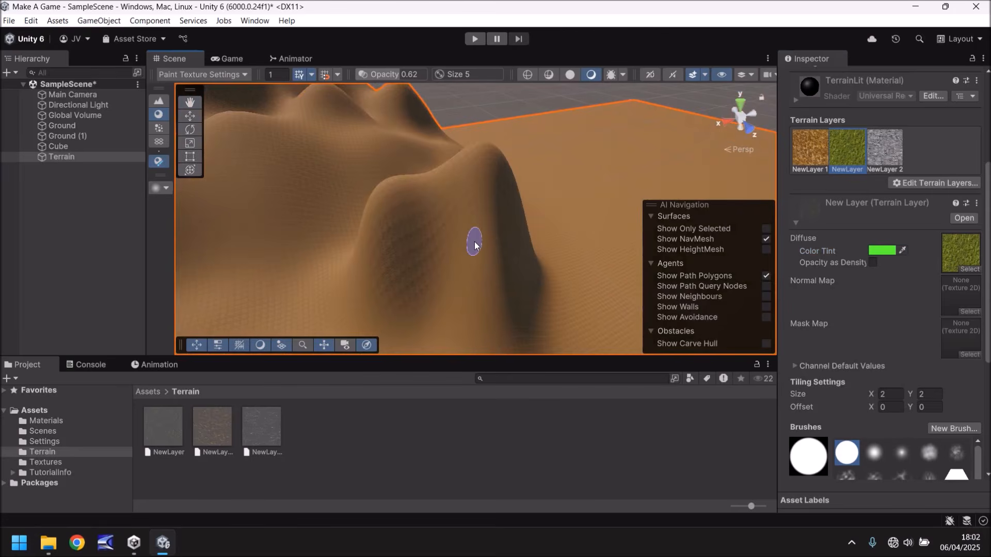
left_click(886, 153)
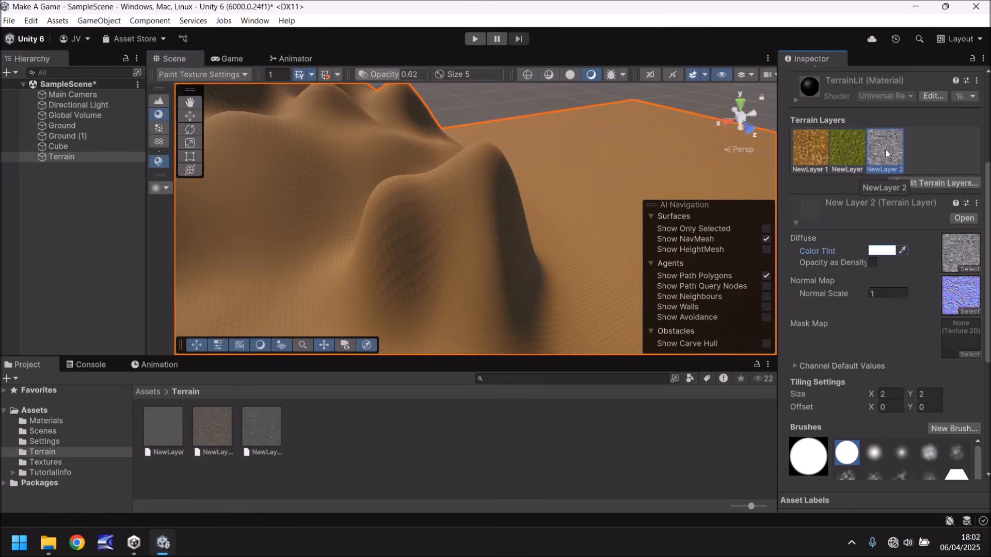
mouse_move(407, 225)
left_mouse_down()
mouse_move(475, 229)
mouse_move(397, 226)
mouse_move(457, 248)
mouse_move(434, 261)
mouse_move(477, 287)
mouse_move(476, 173)
mouse_move(385, 204)
left_mouse_up()
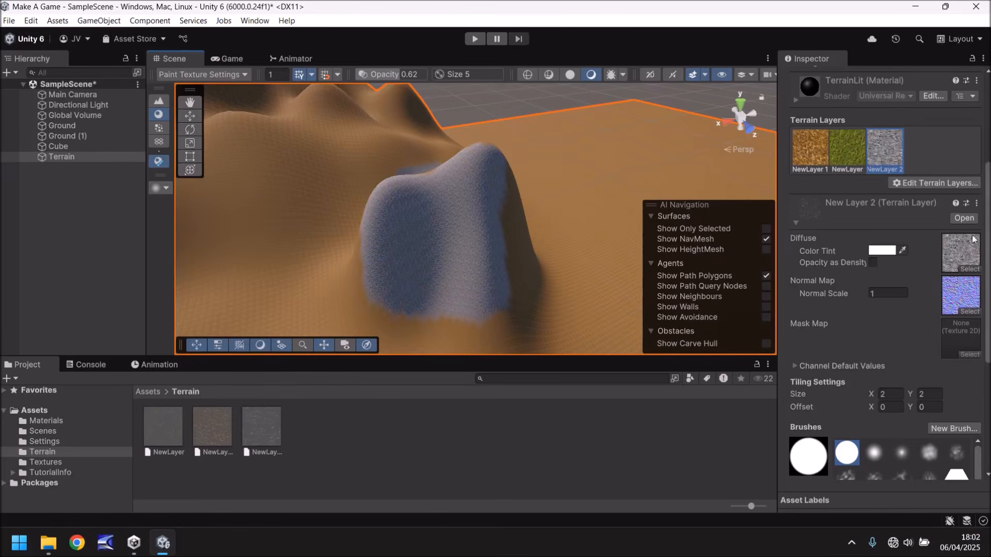
Switch to Set Height with height 20 and brush size 5, and carve jagged spikes into the stone-covered hill.
scroll(850, 138, "up", 5)
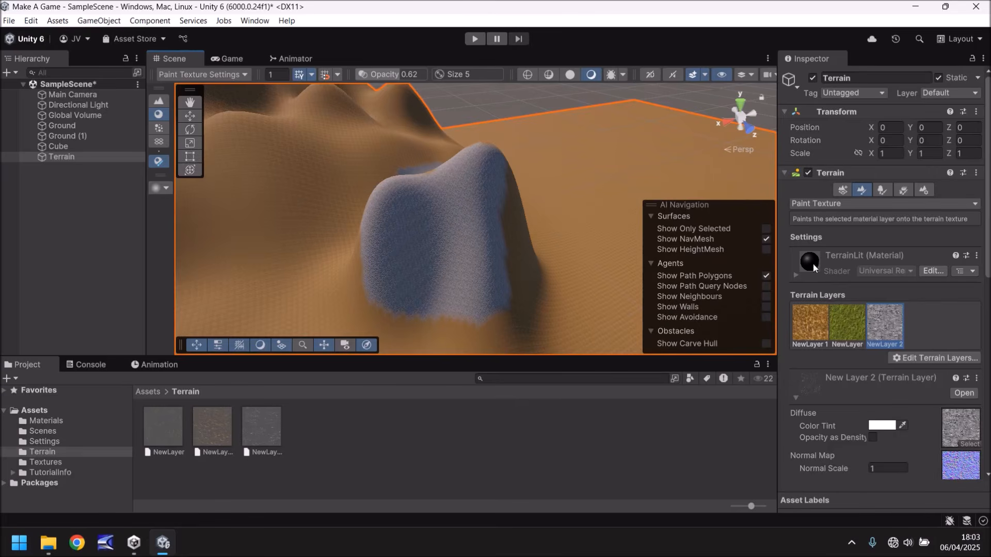
left_click(909, 203)
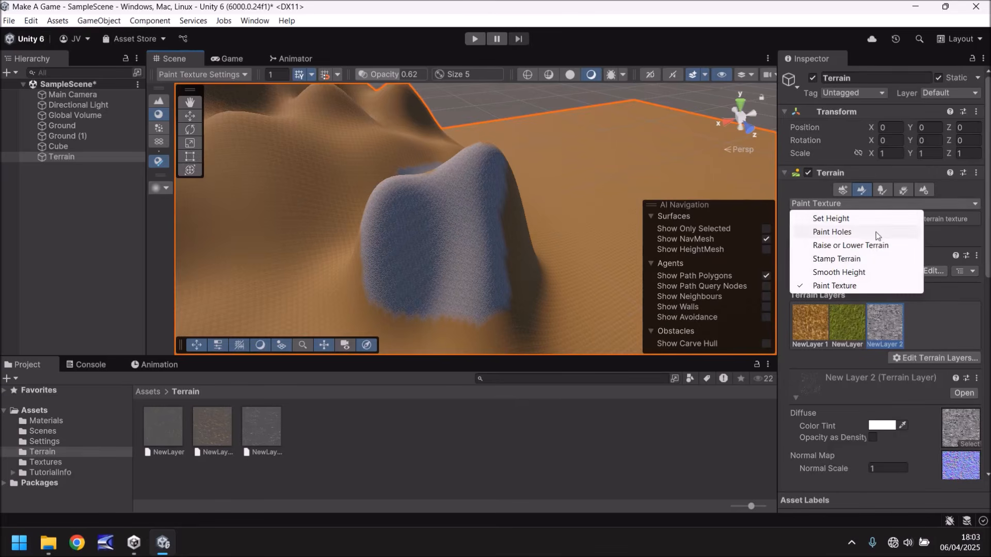
left_click(830, 219)
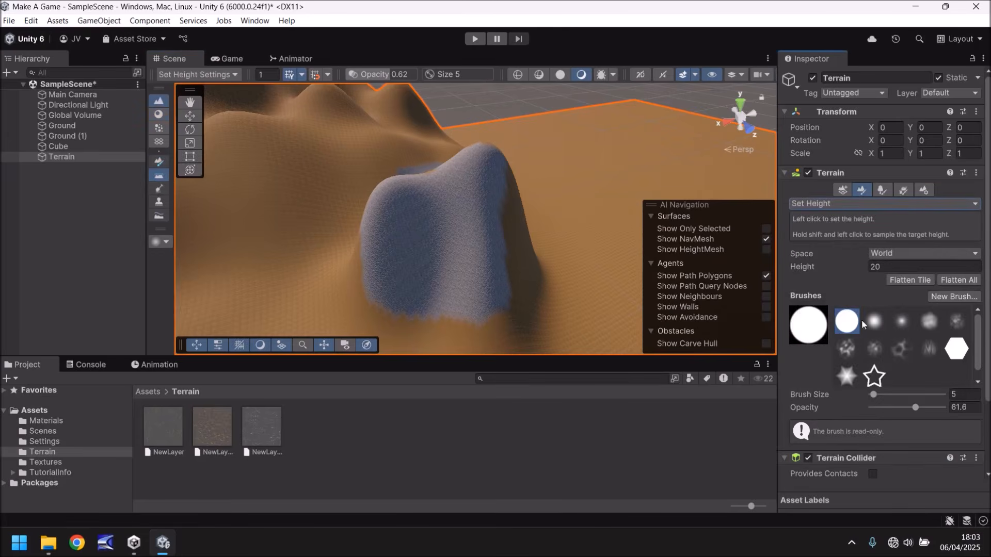
mouse_move(469, 279)
left_mouse_down()
mouse_move(494, 282)
mouse_move(398, 284)
mouse_move(462, 309)
mouse_move(511, 274)
mouse_move(444, 241)
mouse_move(488, 194)
mouse_move(448, 177)
mouse_move(373, 228)
mouse_move(509, 195)
mouse_move(463, 172)
mouse_move(388, 208)
mouse_move(462, 191)
mouse_move(508, 206)
mouse_move(532, 195)
left_mouse_up()
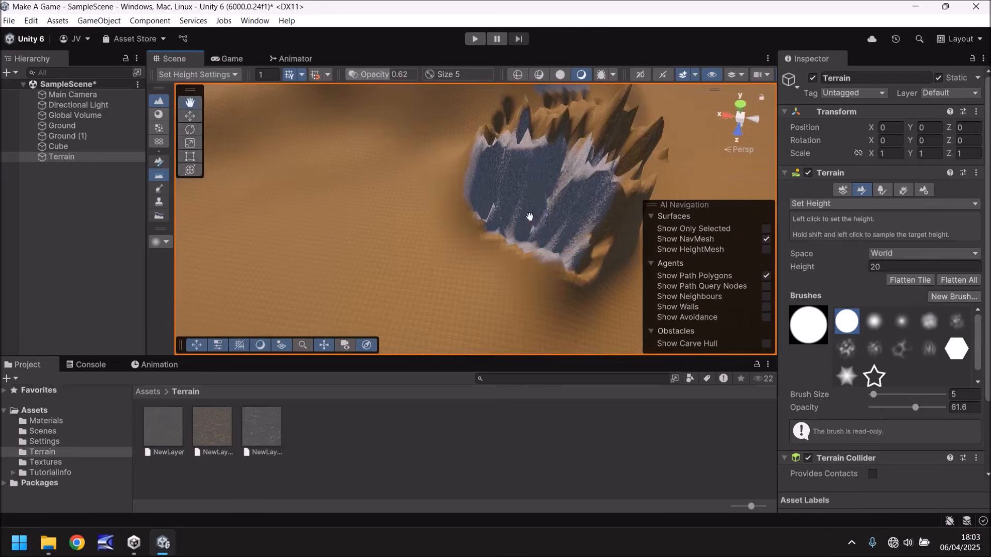
middle_click_drag(530, 217, 514, 218)
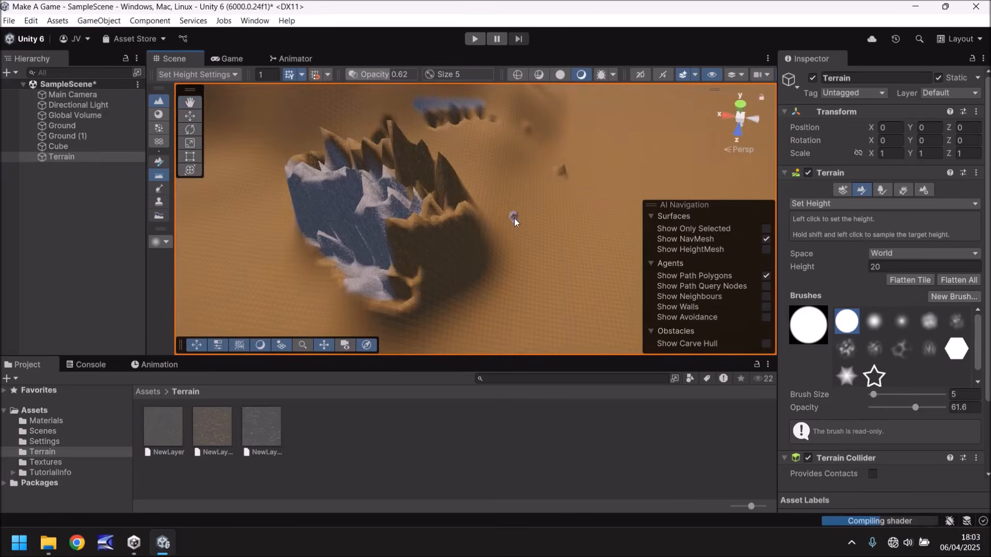
mouse_move(375, 197)
left_mouse_down()
mouse_move(439, 167)
mouse_move(407, 237)
mouse_move(428, 257)
mouse_move(425, 206)
mouse_move(396, 155)
mouse_move(324, 159)
mouse_move(393, 226)
mouse_move(395, 281)
left_mouse_up()
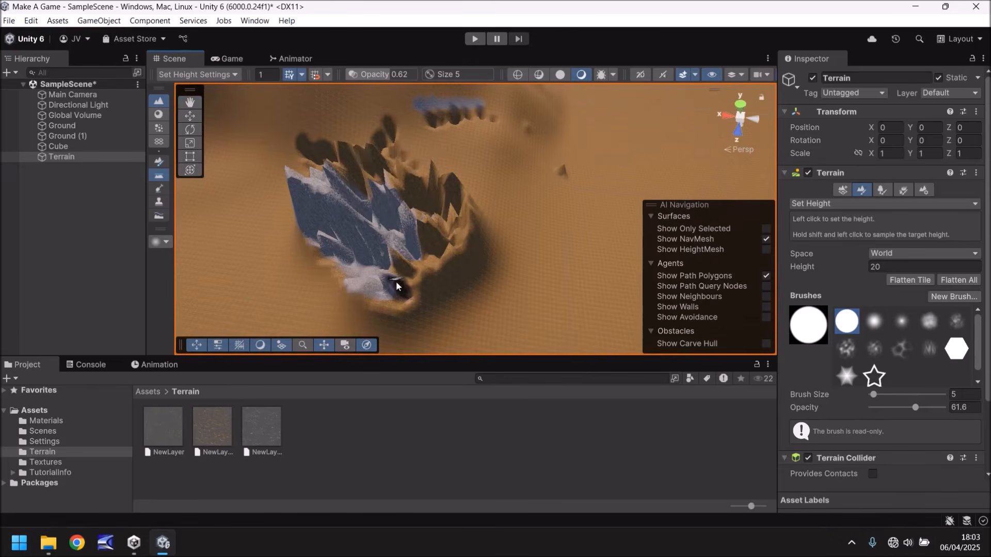
Switch to Smooth Height with opacity 29 and brush size 76, and apply the brush to the jagged peaks.
left_click(928, 203)
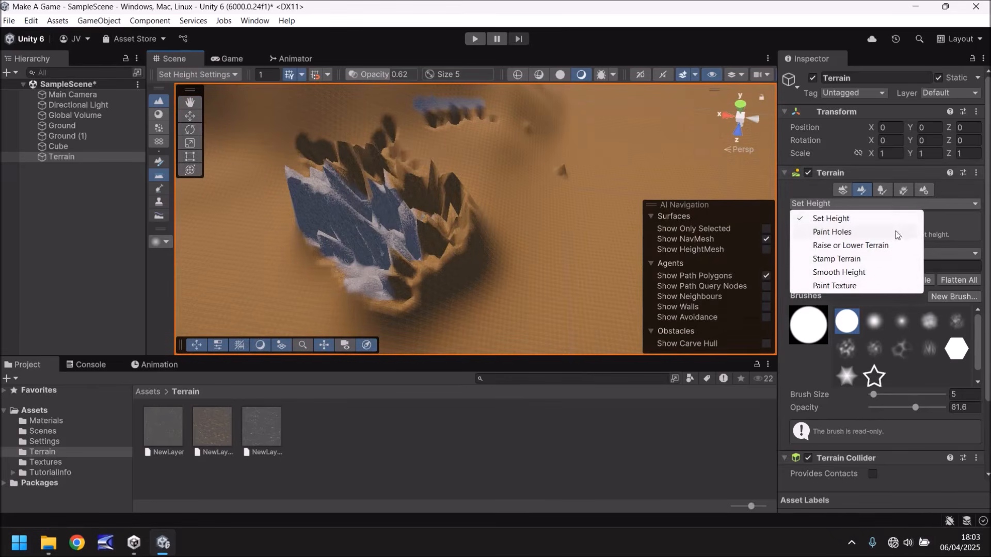
left_click(831, 277)
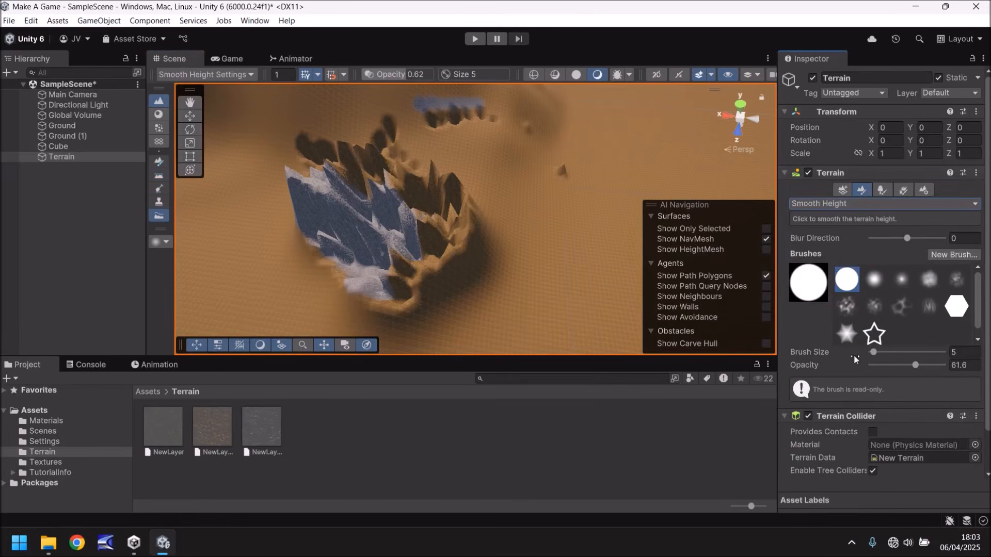
mouse_move(912, 366)
left_mouse_down()
mouse_move(892, 366)
mouse_move(877, 354)
mouse_move(900, 354)
mouse_move(883, 353)
left_mouse_up()
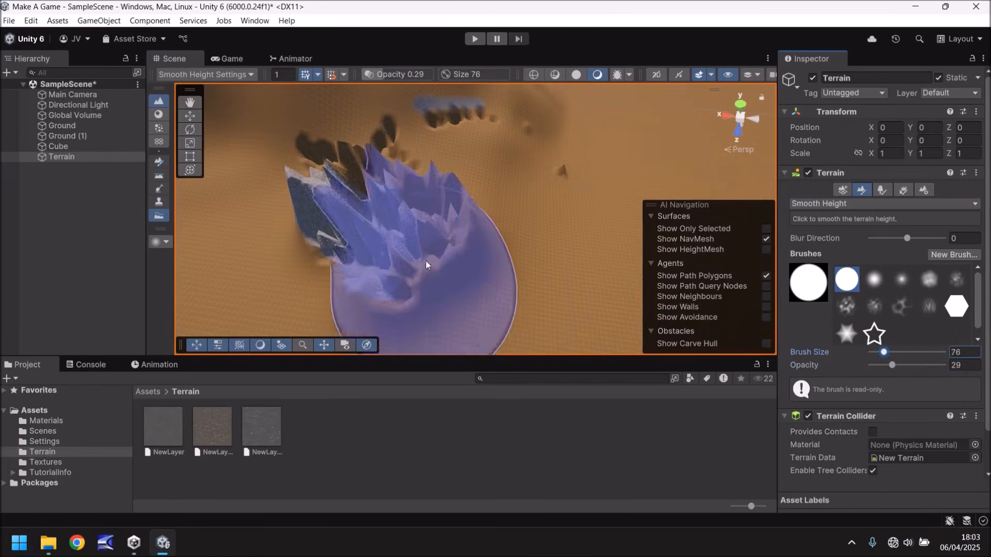
left_click(396, 223)
mouse_move(395, 226)
middle_mouse_down()
mouse_move(459, 228)
mouse_move(456, 242)
mouse_move(464, 229)
mouse_move(459, 239)
middle_mouse_up()
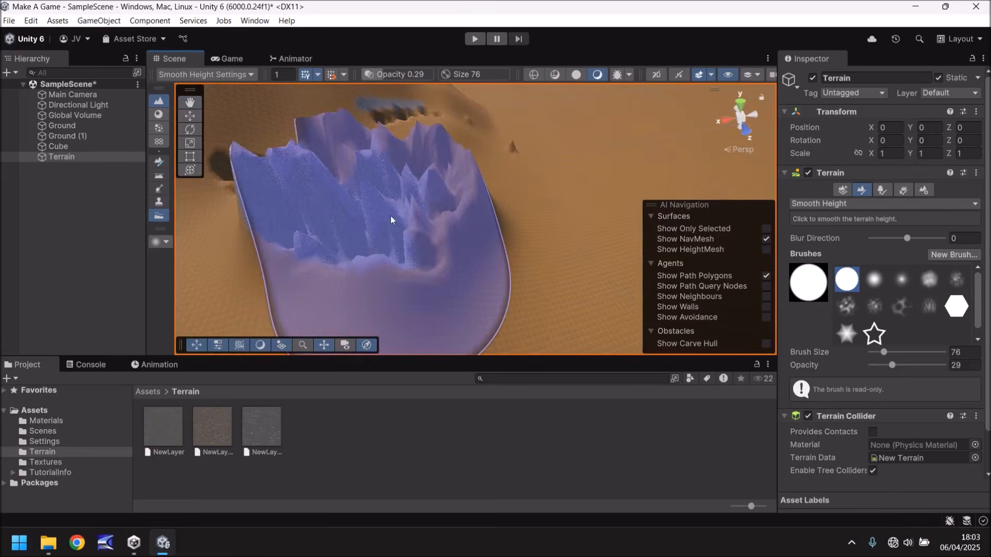
scroll(377, 213, "down", 3)
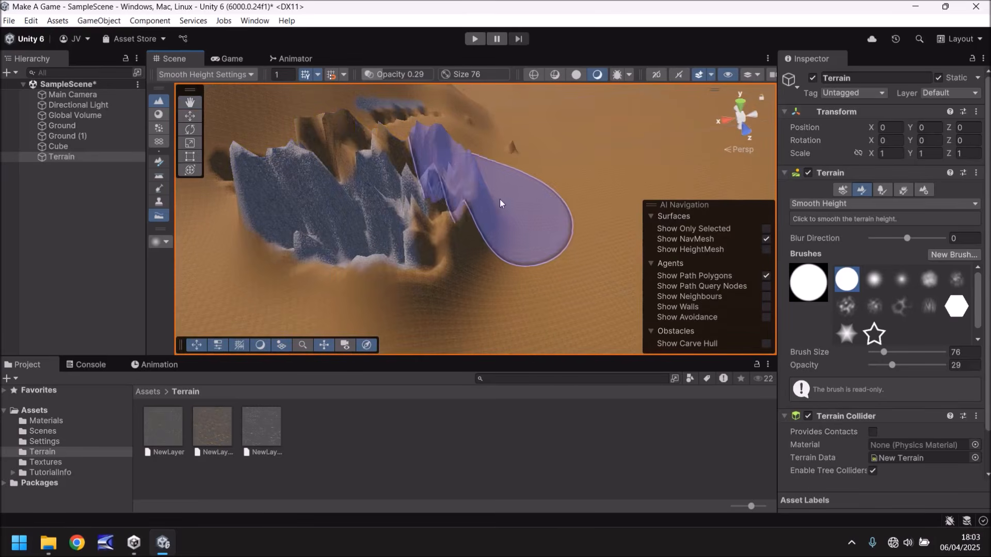
scroll(465, 212, "down", 2)
scroll(473, 208, "down", 1)
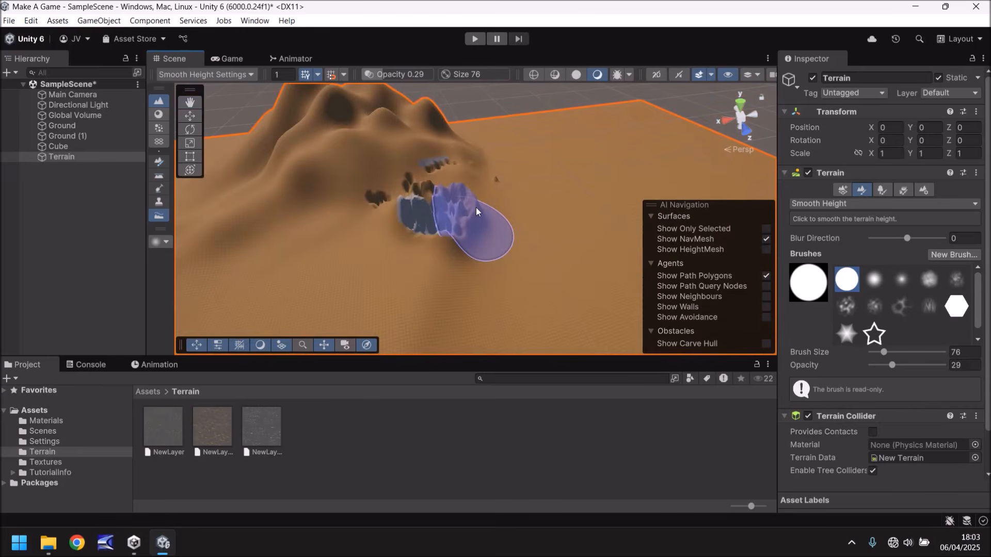
scroll(491, 246, "down", 3)
middle_click_drag(491, 243, 485, 210)
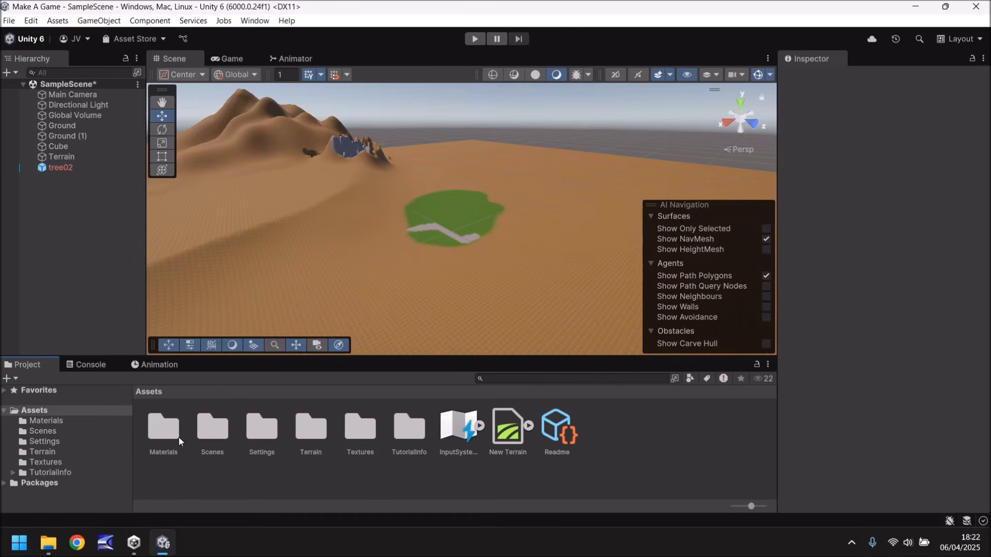
Import the Tree01 folder from File Explorer into the project's Terrain folder and open it.
left_click(41, 453)
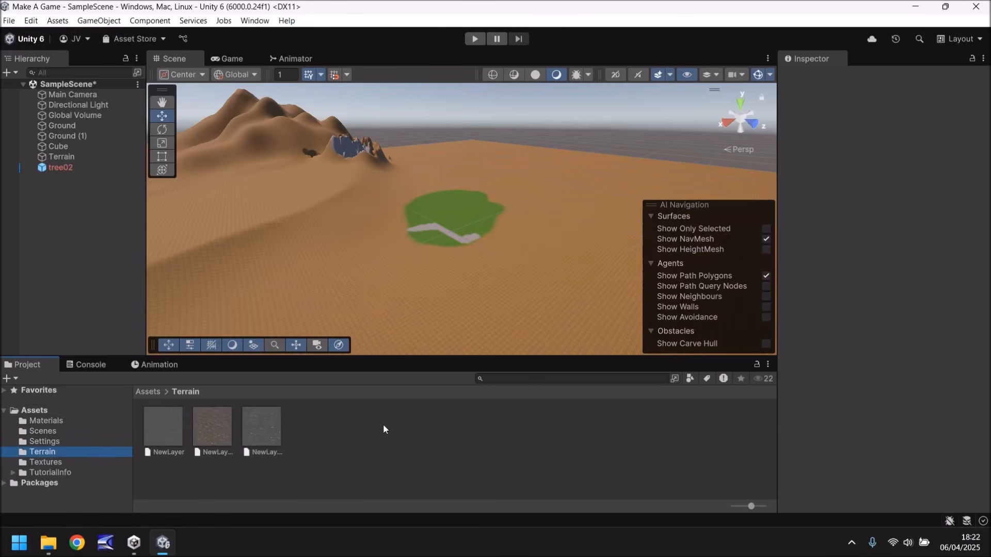
left_click(48, 543)
left_click(110, 102)
left_click_drag(89, 123, 392, 420)
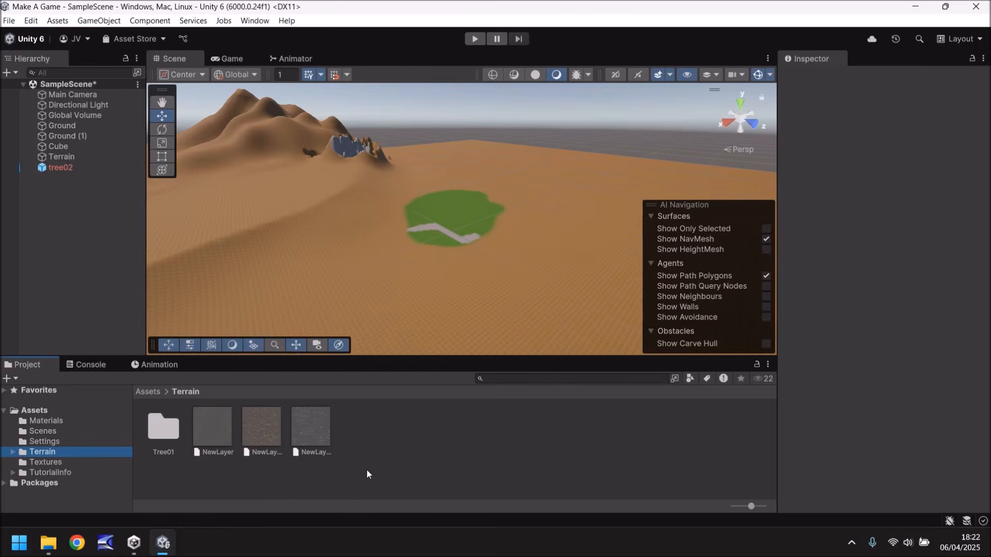
double_click(174, 433)
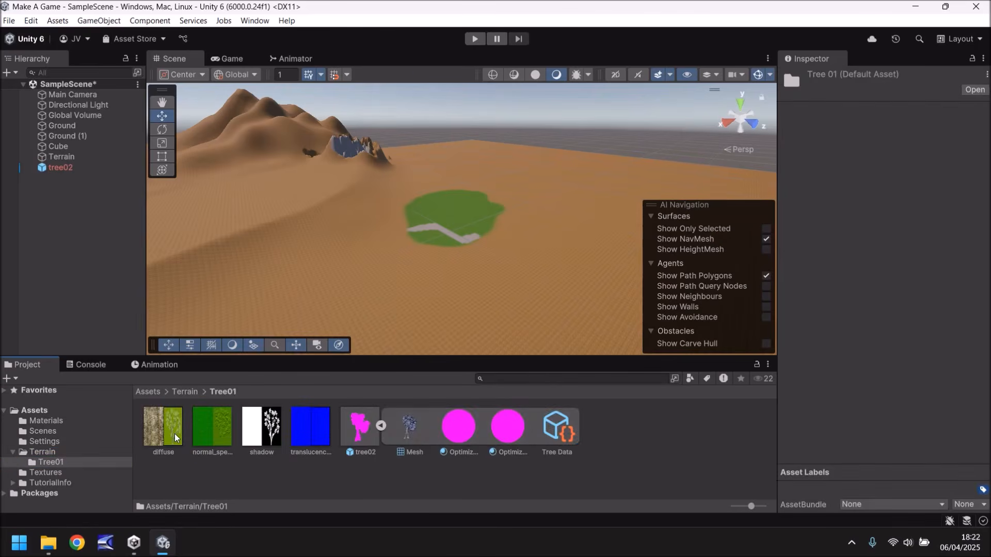
Inspect the tree02 prefab's sub-assets and bark material, and delete the tree02 object from the scene.
left_click(381, 427)
left_click(381, 426)
left_click(461, 427)
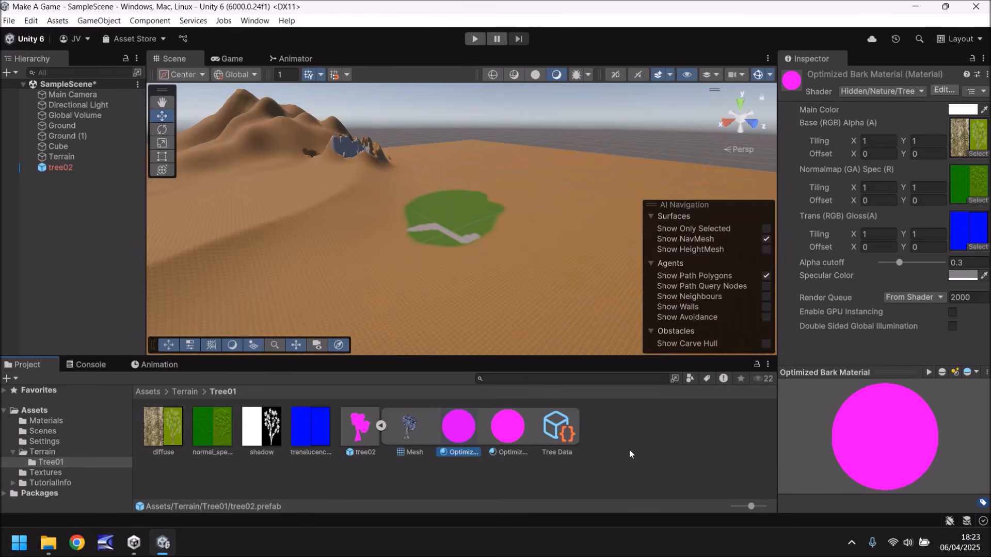
left_click(69, 164)
key("Delete")
Compare the shader settings of the tree's optimized bark and leaf materials.
left_click(455, 435)
left_click(519, 434)
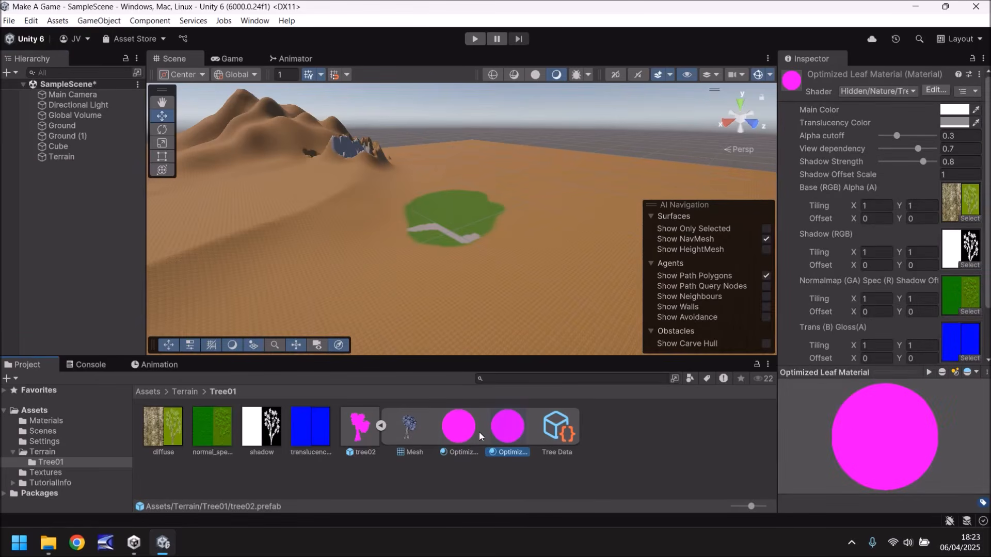
left_click(462, 424)
left_click(516, 426)
Change the Optimized Bark Material's shader to Universal Render Pipeline/Nature/SpeedTree8_PBRLit.
left_click(453, 429)
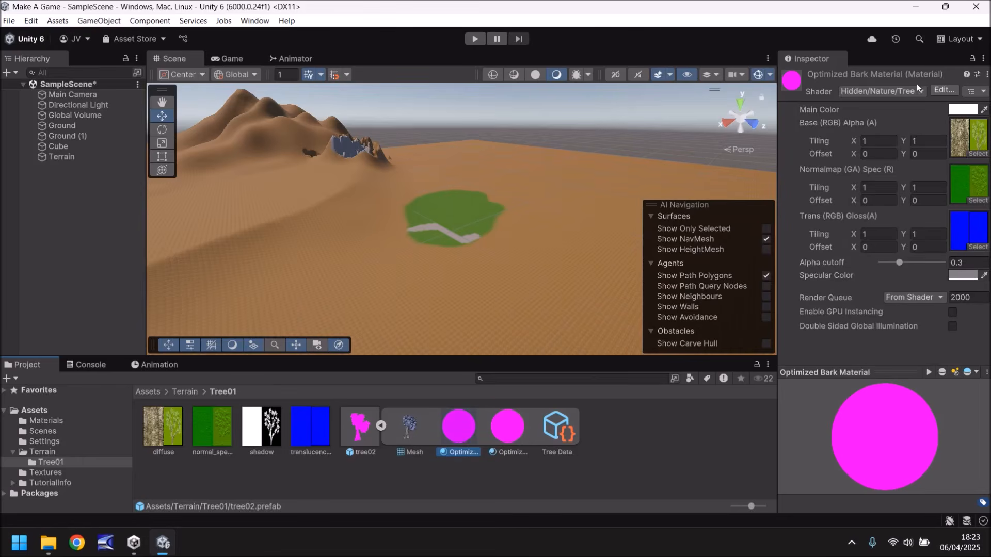
left_click(899, 91)
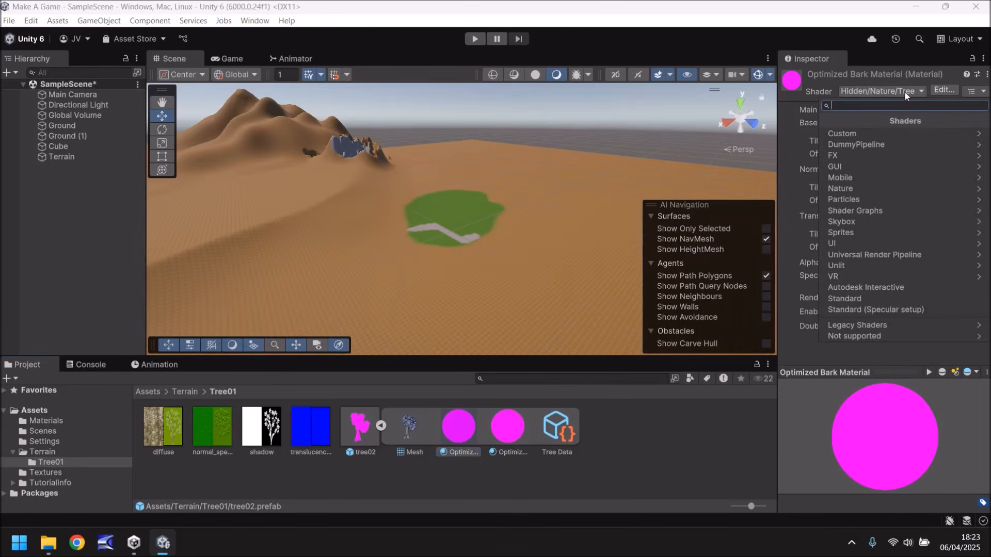
left_click(883, 256)
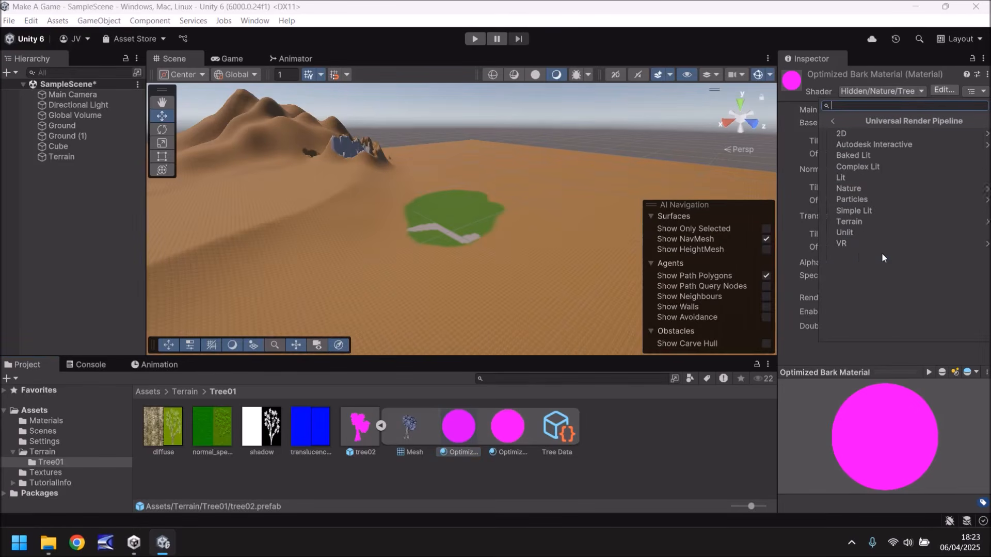
left_click(872, 189)
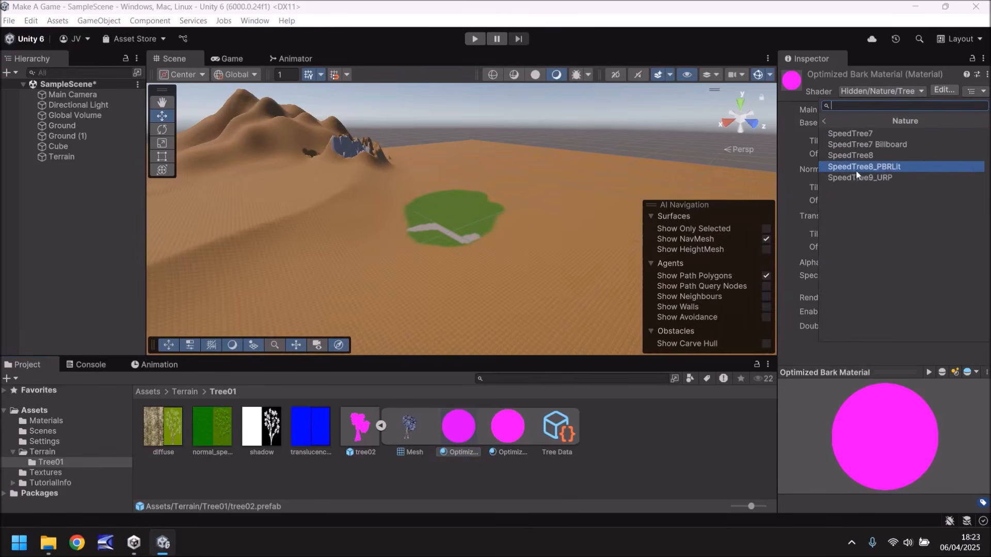
left_click(878, 169)
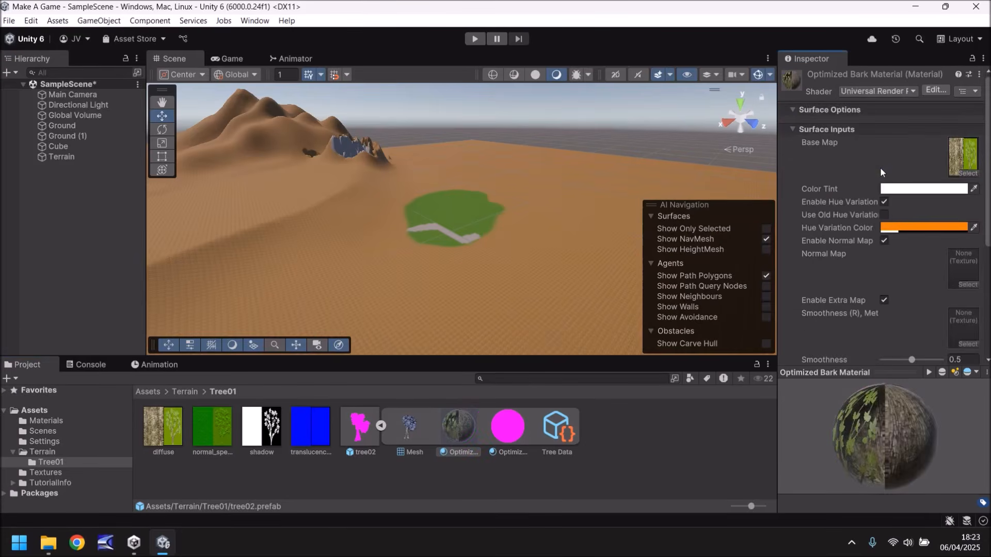
Change the Optimized Leaf Material's shader to Universal Render Pipeline/Nature/SpeedTree8_PBRLit.
left_click(512, 425)
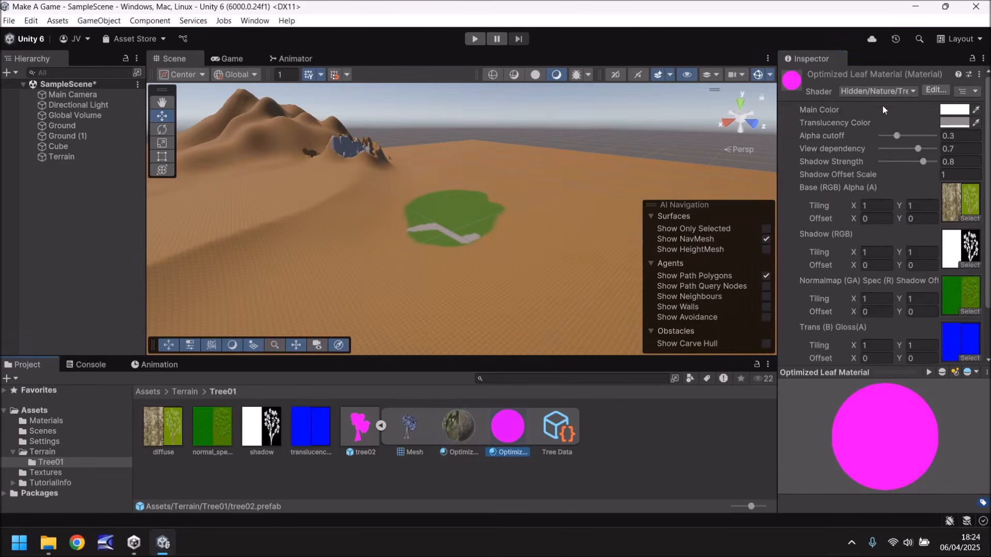
left_click(880, 92)
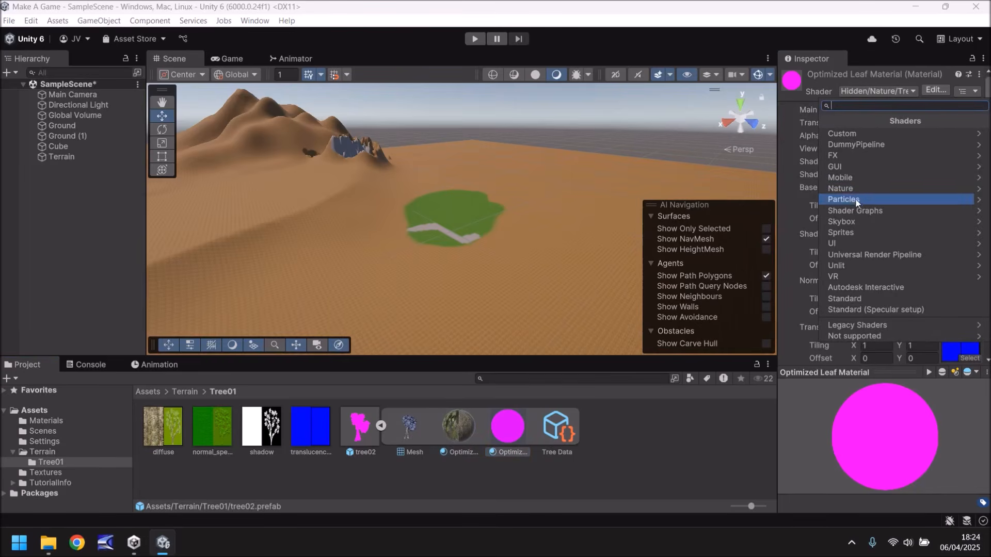
left_click(855, 255)
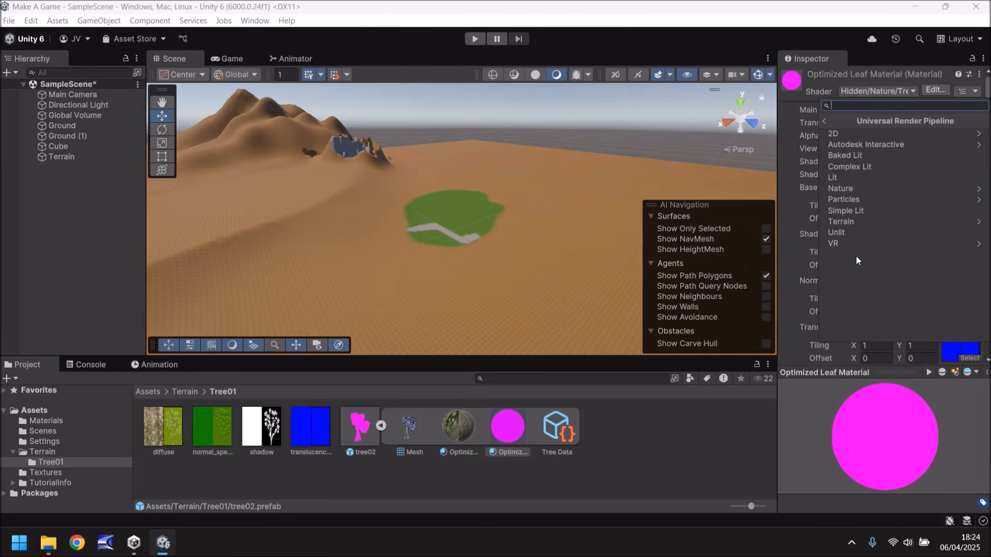
left_click(853, 189)
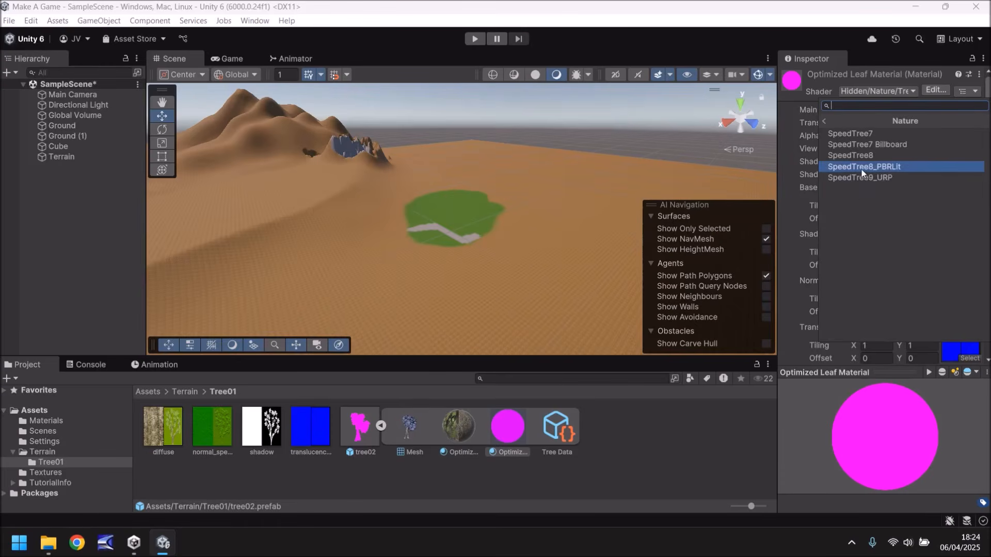
left_click(861, 166)
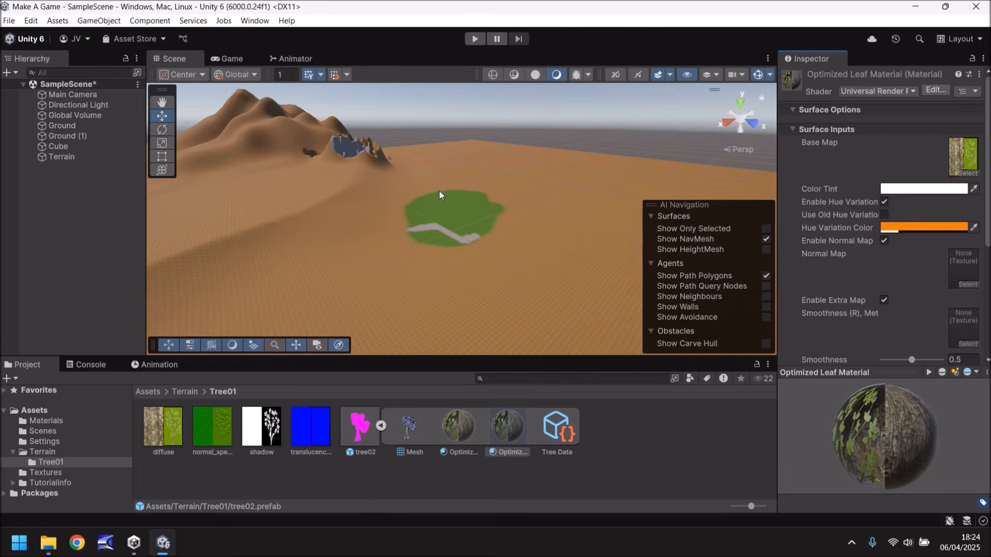
Add the tree02 prefab to the terrain's paintable trees, keeping the bend factor at 0.
left_click(448, 215)
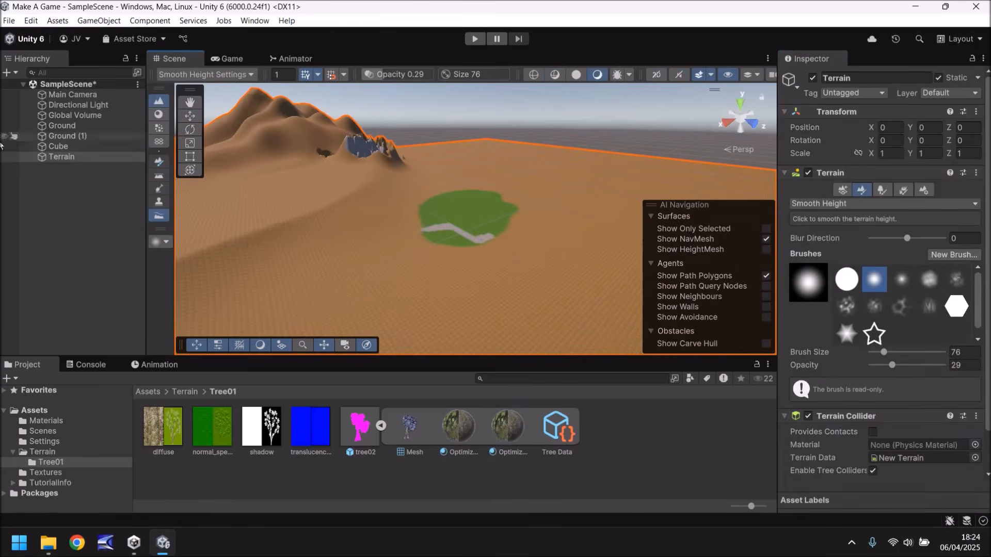
left_click(881, 189)
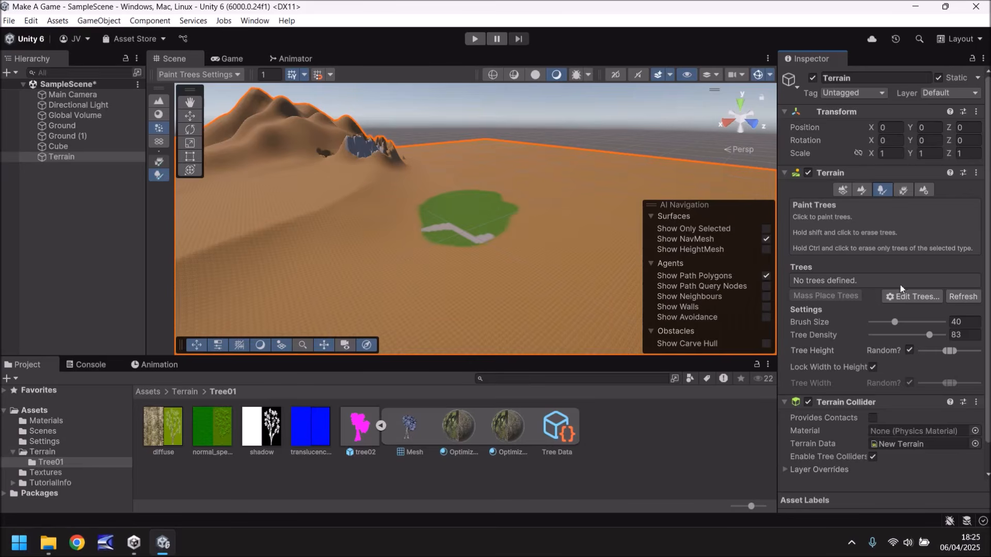
left_click(918, 297)
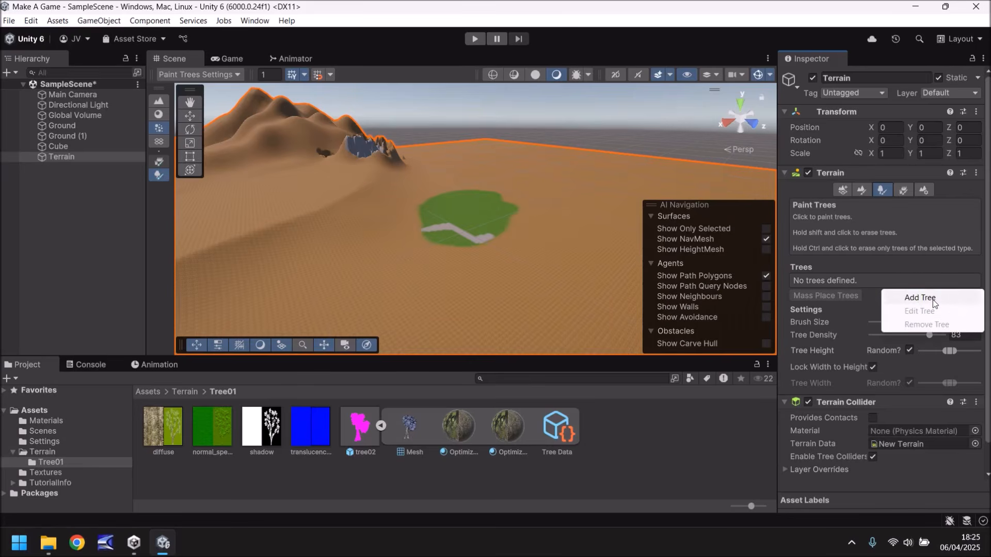
left_click(932, 302)
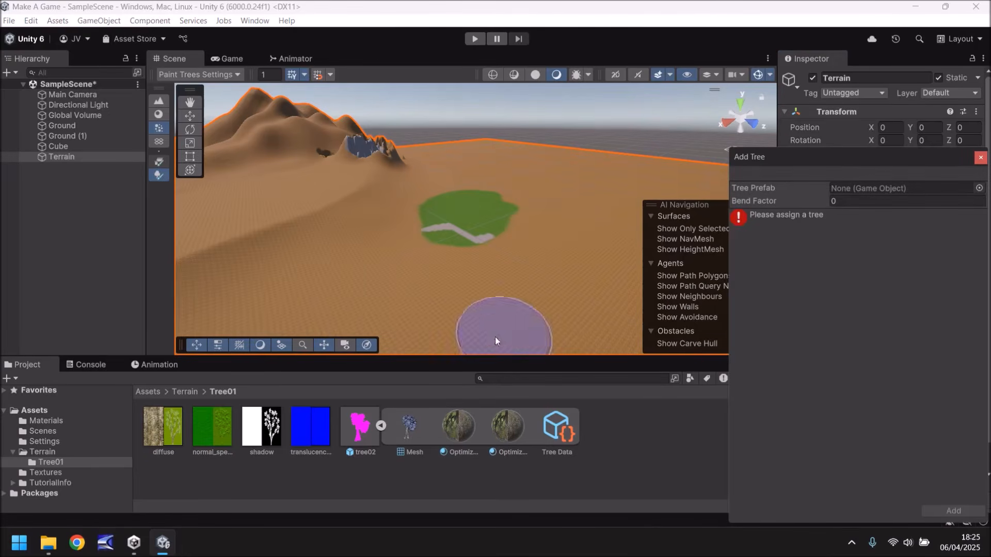
left_click_drag(360, 434, 891, 191)
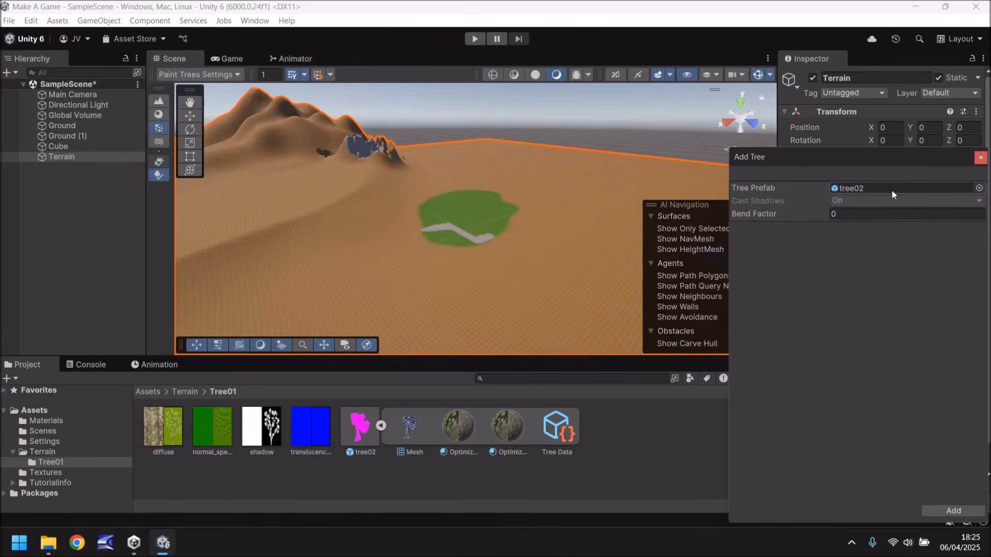
left_click(949, 509)
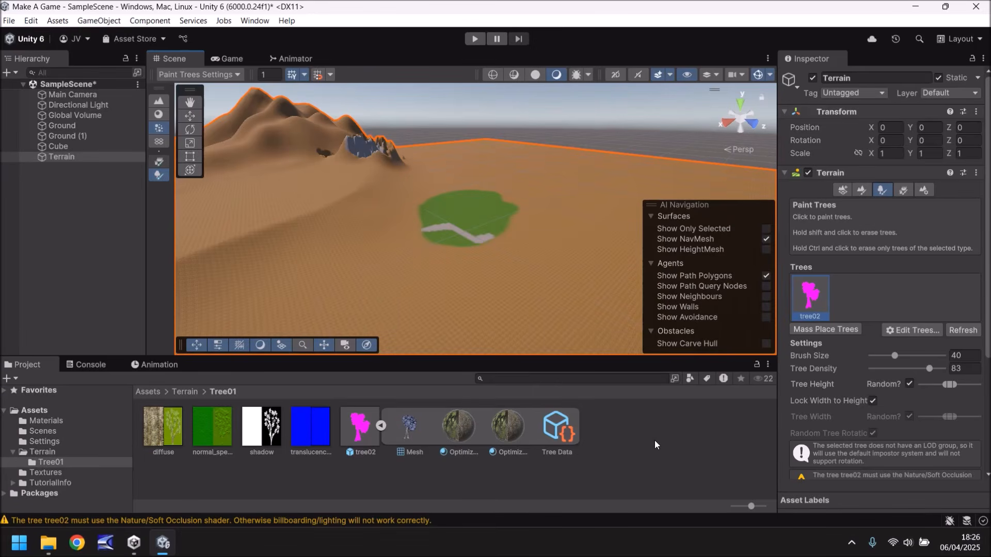
Paint a dense test patch of tree02 trees on the green grass area and undo it.
scroll(463, 221, "up", 8)
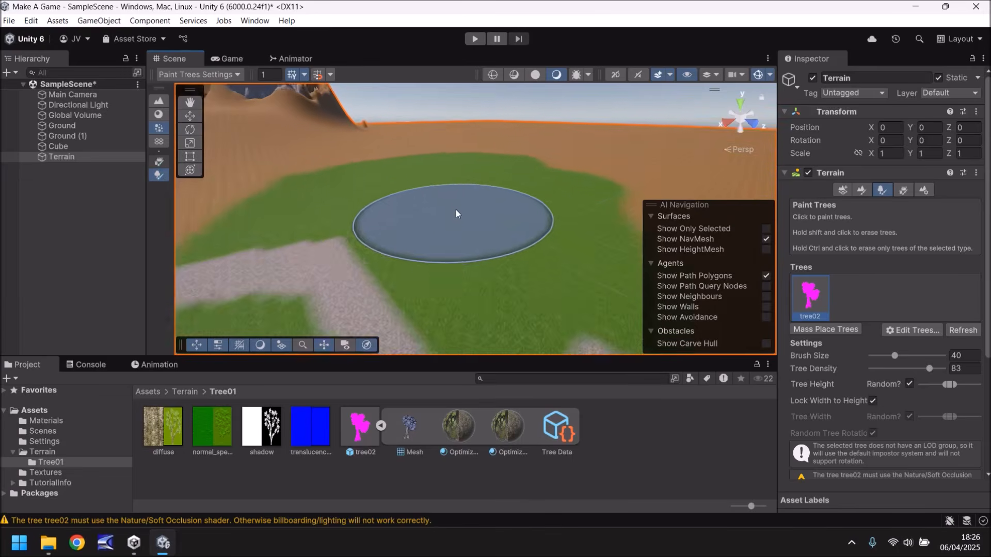
scroll(456, 209, "up", 5)
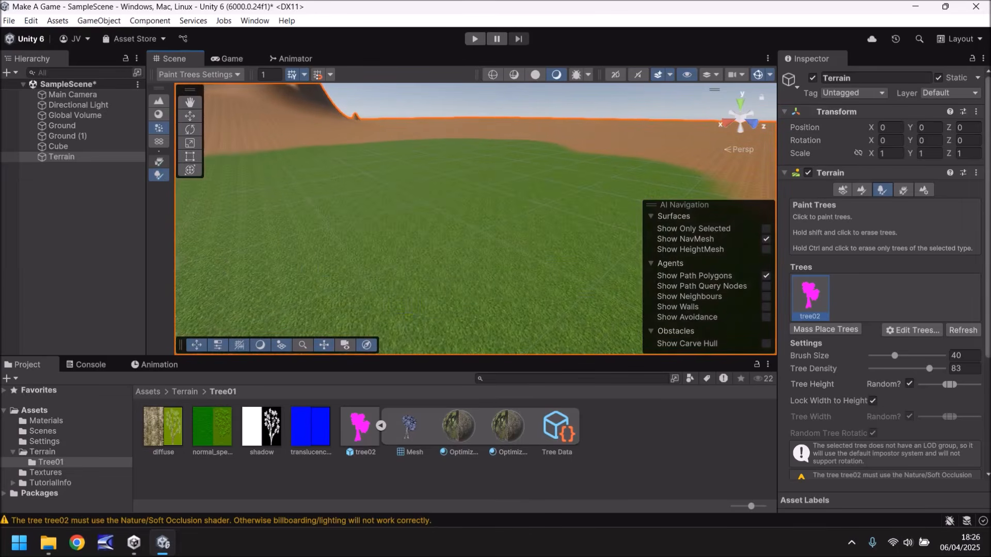
scroll(989, 202, "down", 6)
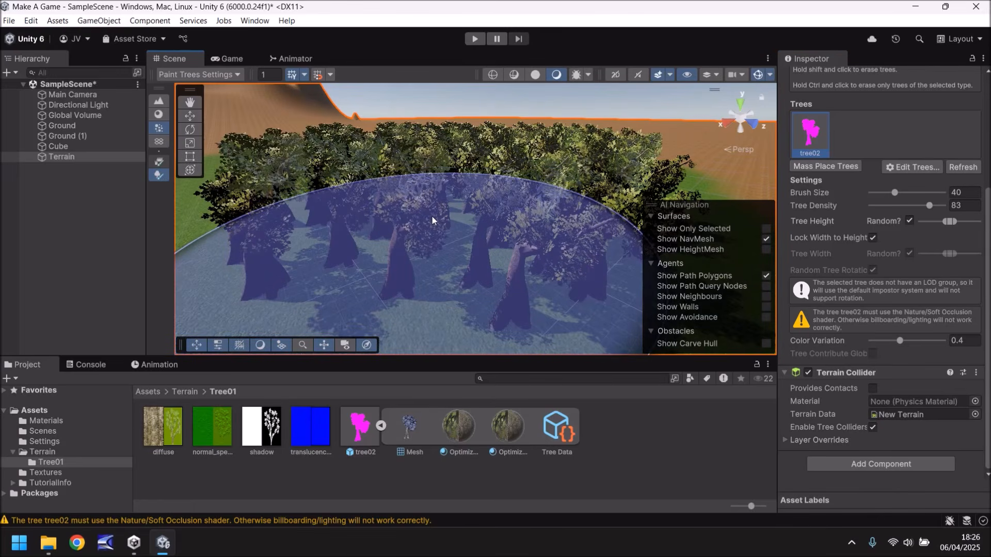
scroll(431, 215, "down", 10)
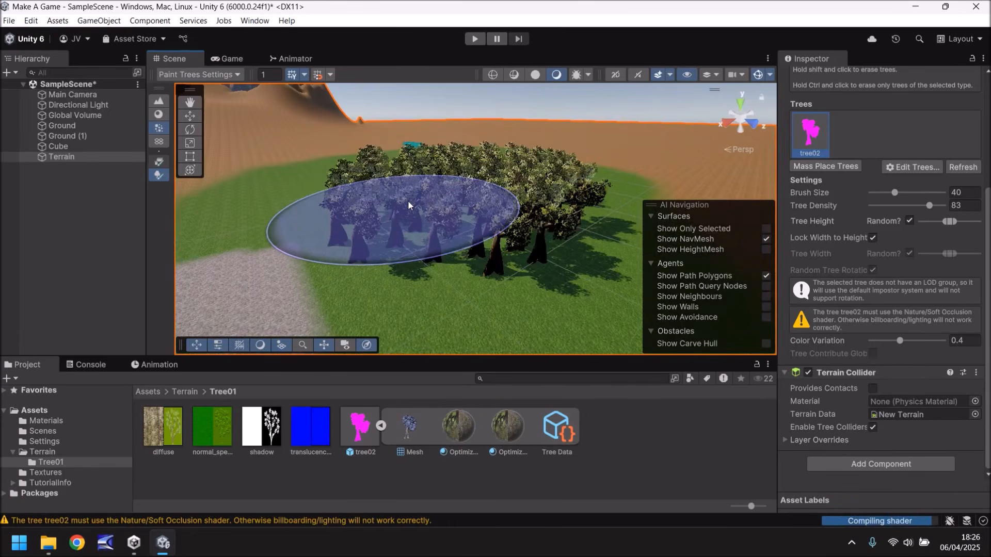
key("ctrl+z")
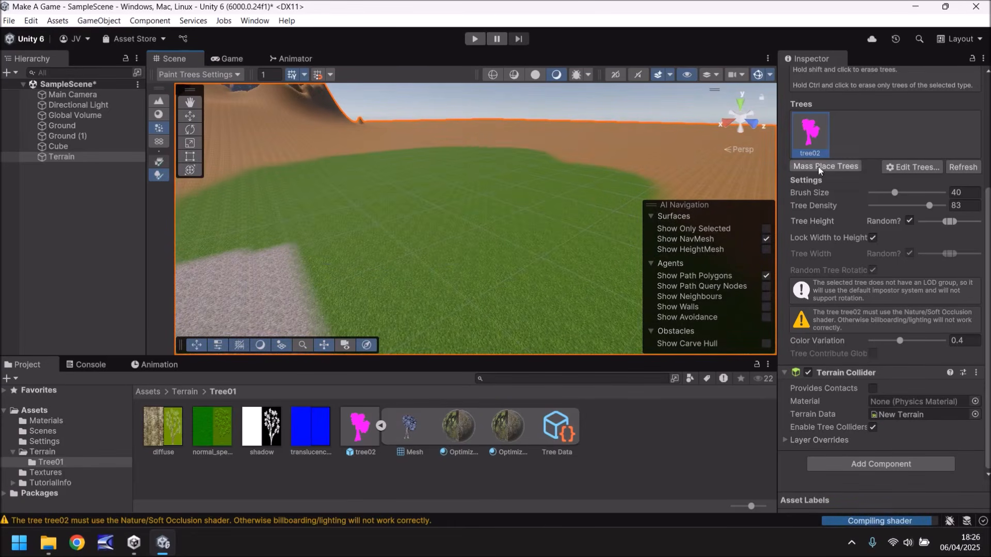
Set the tree density to 43 and paint a sparser group of tree02 trees on the grass.
left_click_drag(928, 206, 897, 206)
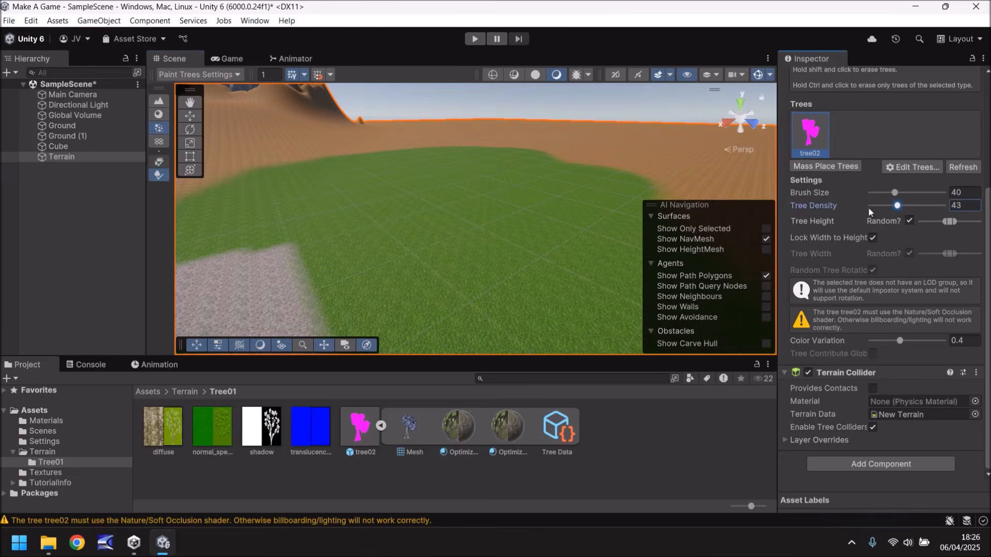
left_click(481, 201)
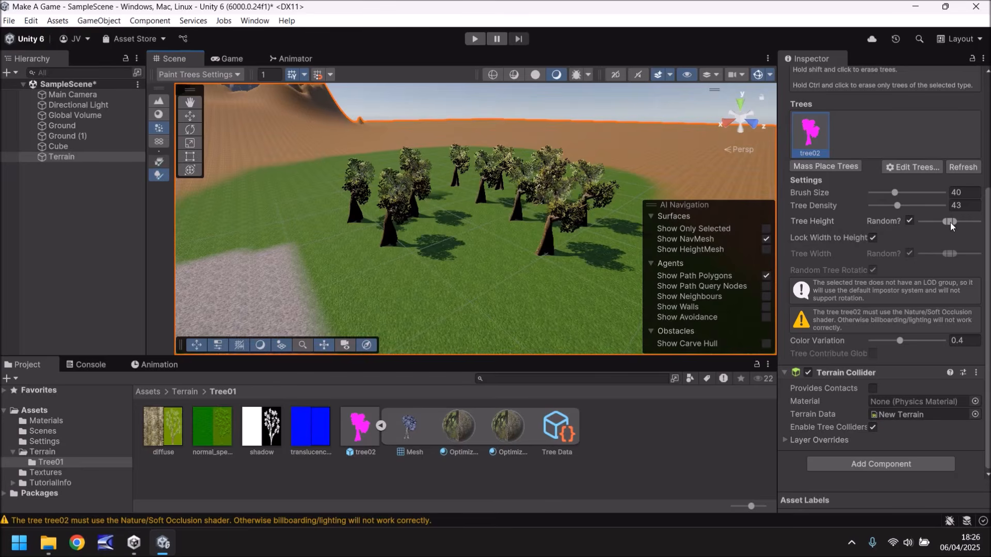
Widen the random tree height range to its full extent and paint additional trees around the existing group.
left_click_drag(953, 221, 962, 222)
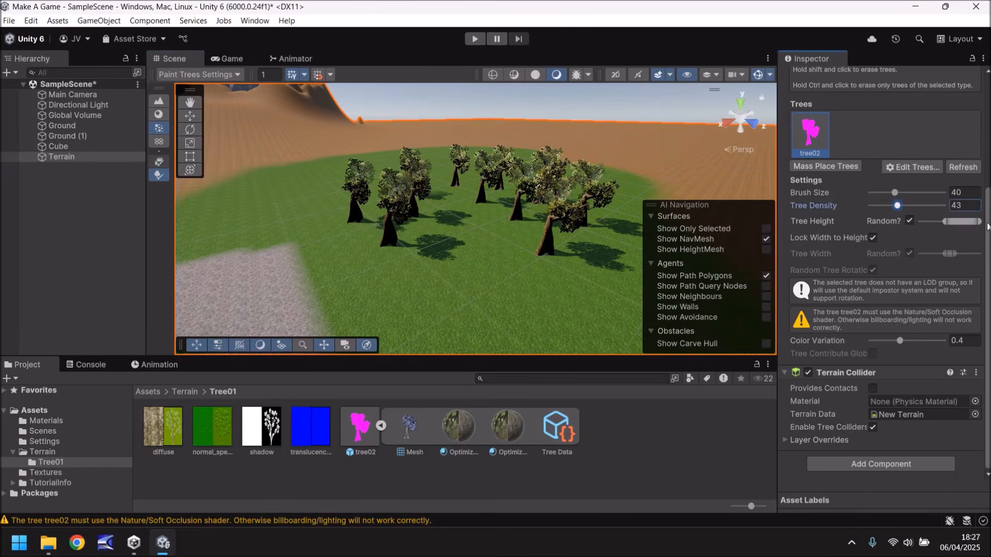
mouse_move(473, 231)
left_mouse_down()
mouse_move(461, 221)
mouse_move(552, 223)
mouse_move(470, 194)
left_mouse_up()
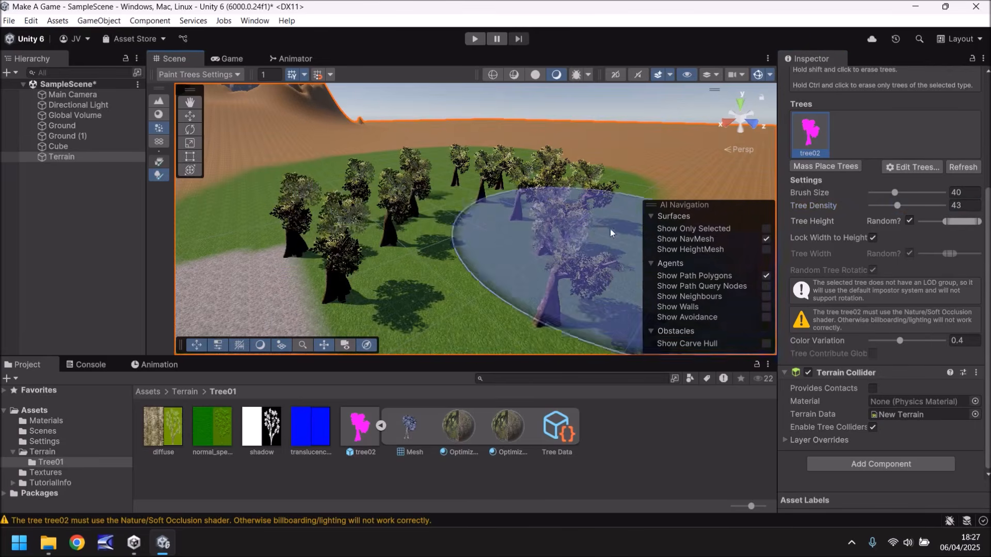
left_click_drag(944, 221, 920, 220)
mouse_move(478, 238)
middle_mouse_down()
mouse_move(446, 166)
mouse_move(402, 193)
middle_mouse_up()
right_click_drag(402, 193, 407, 170)
mouse_move(411, 178)
middle_mouse_down()
mouse_move(398, 192)
mouse_move(469, 243)
mouse_move(466, 252)
middle_mouse_up()
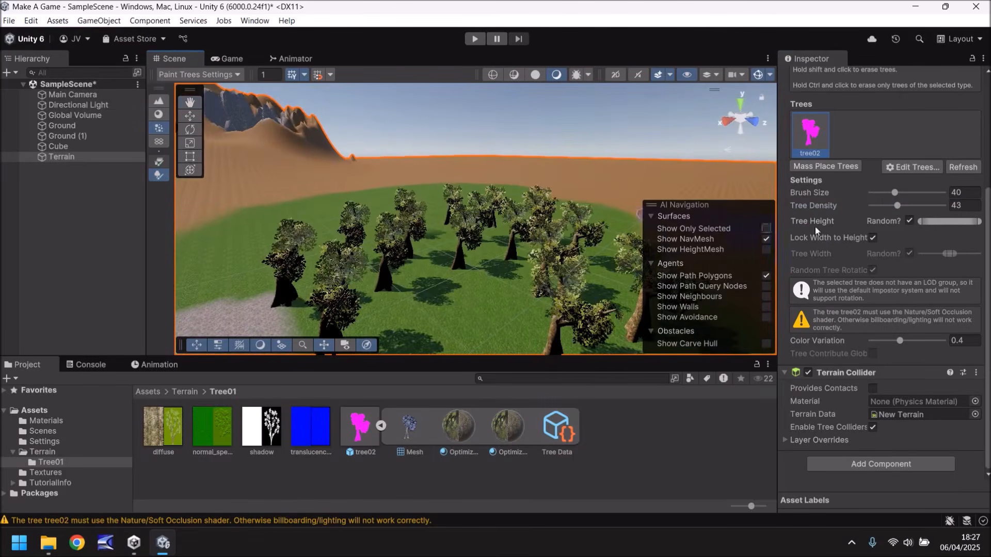
Unlock tree width from height, widen the random tree width range, and paint more trees on the grass.
left_click(872, 238)
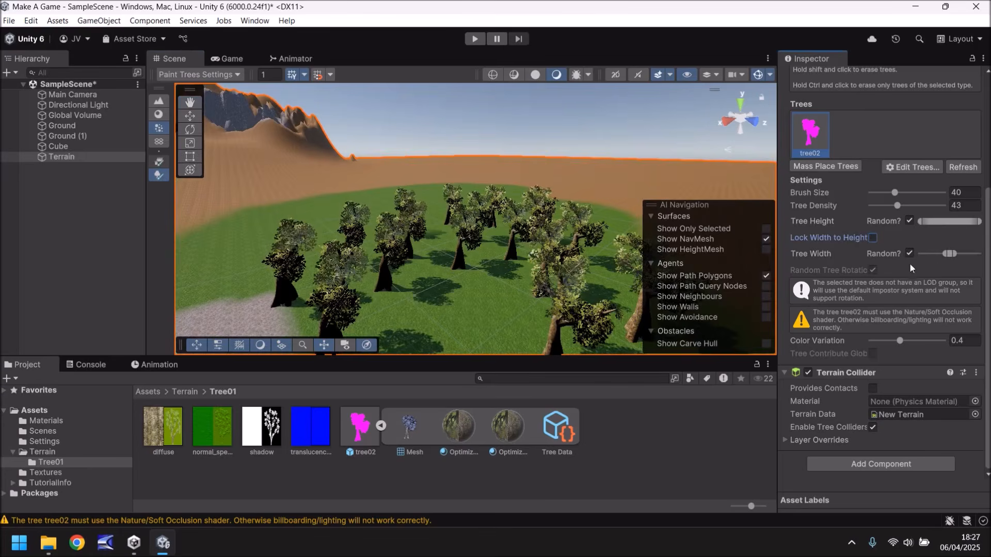
mouse_move(952, 254)
left_mouse_down()
mouse_move(983, 255)
mouse_move(925, 253)
left_mouse_up()
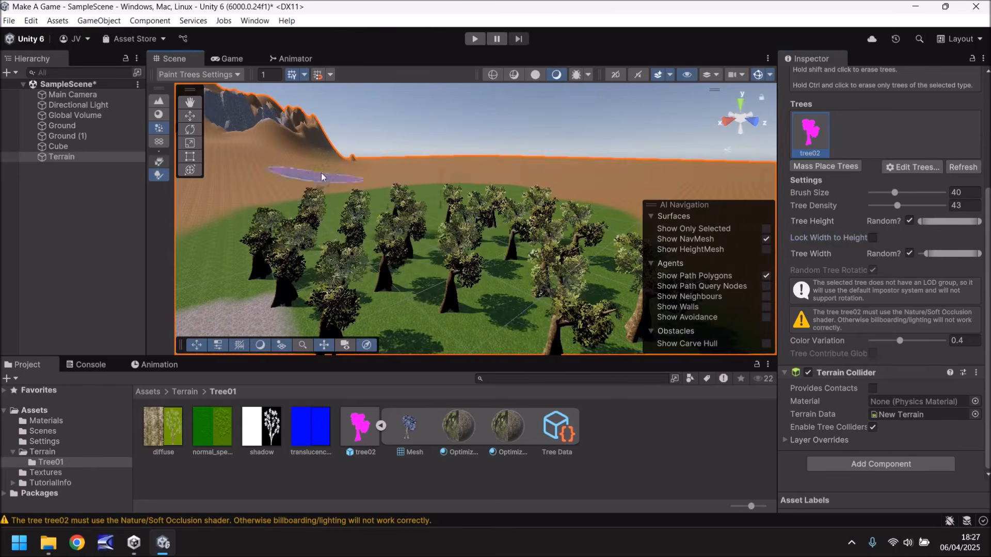
mouse_move(355, 200)
middle_mouse_down()
mouse_move(408, 218)
mouse_move(517, 231)
middle_mouse_up()
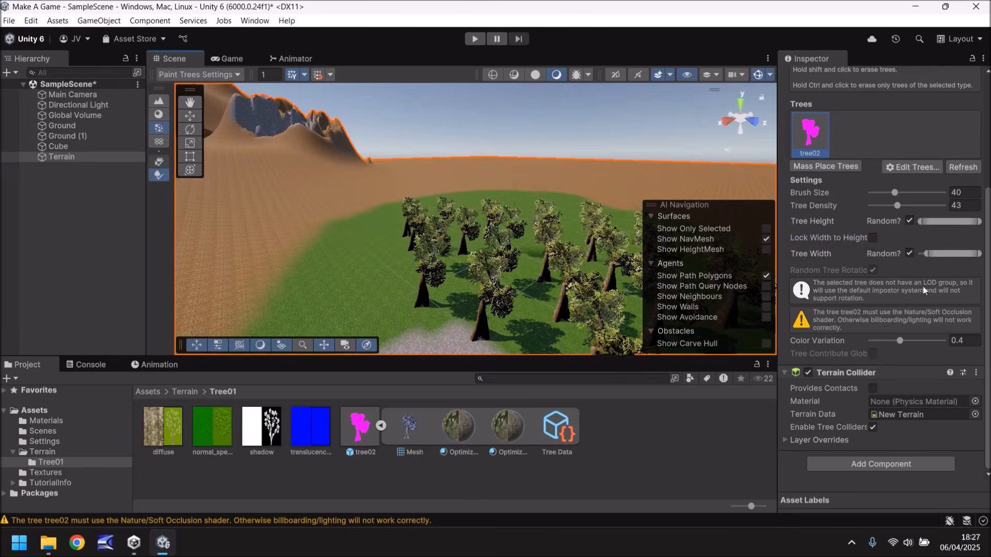
Set the tree color variation to 0.756 and paint more trees across the grass and toward the sand.
left_click_drag(903, 342, 928, 342)
left_click(383, 252)
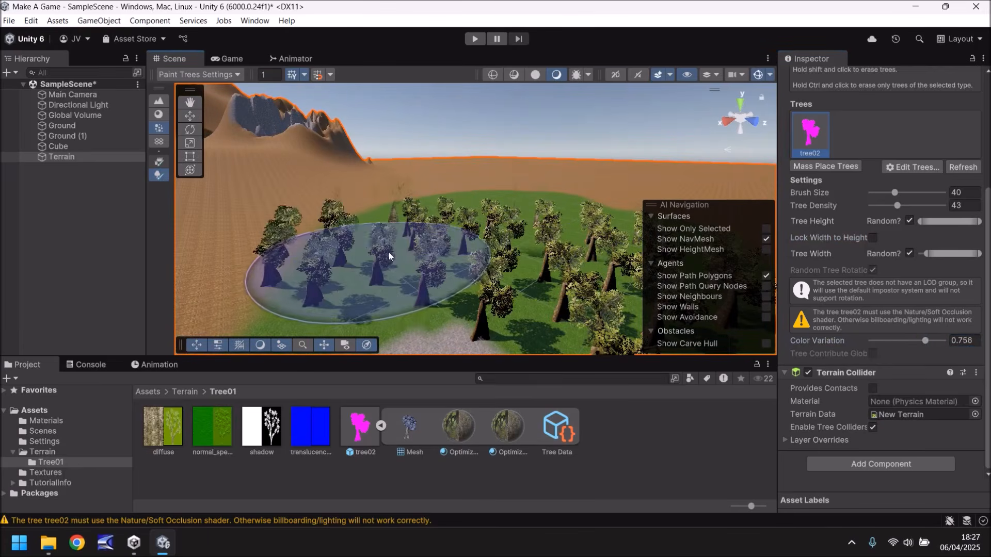
mouse_move(545, 234)
middle_mouse_down()
mouse_move(533, 249)
mouse_move(435, 206)
mouse_move(347, 254)
middle_mouse_up()
scroll(404, 222, "up", 4)
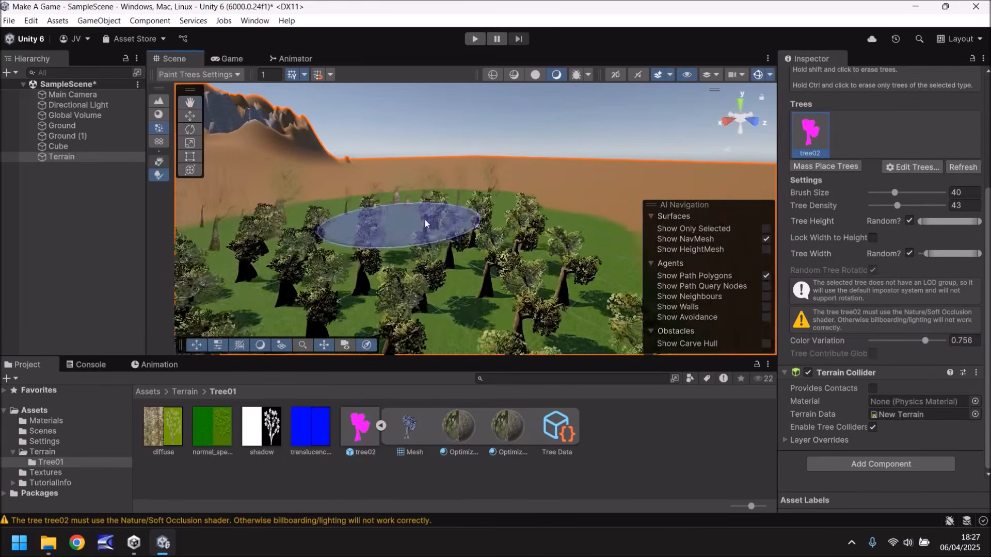
scroll(437, 212, "up", 2)
scroll(424, 221, "down", 6)
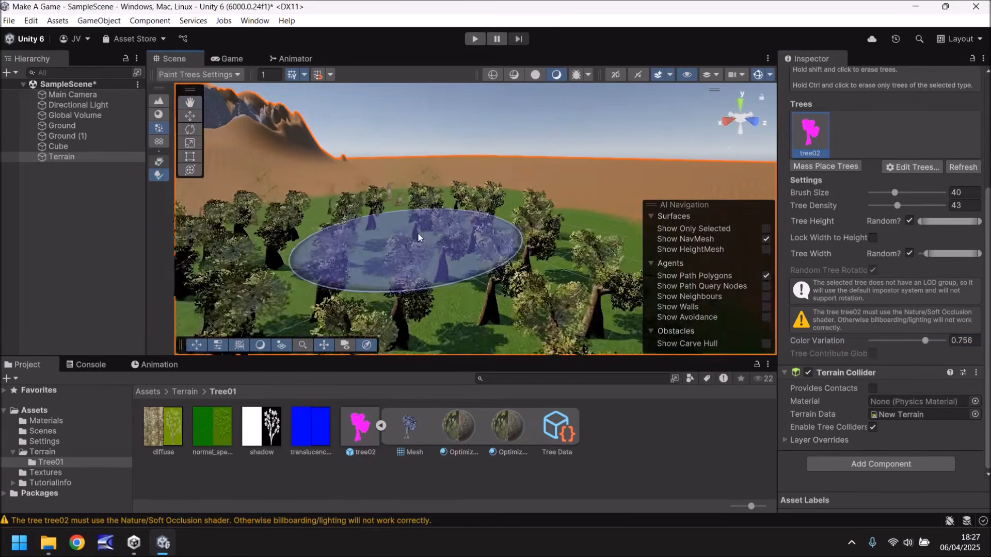
scroll(438, 250, "down", 4)
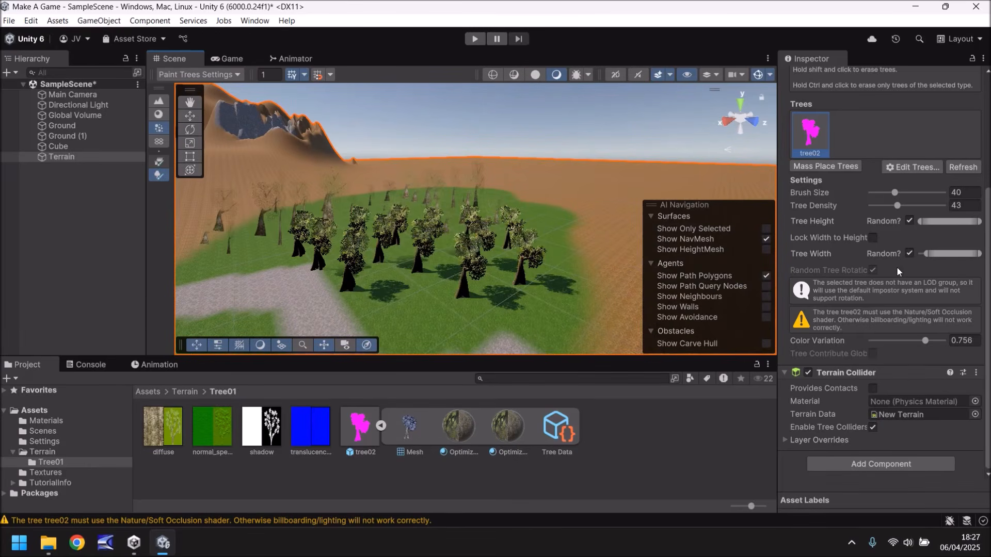
Switch the terrain to Paint Details and import the Grass texture from File Explorer into the project's Terrain folder.
scroll(901, 243, "up", 5)
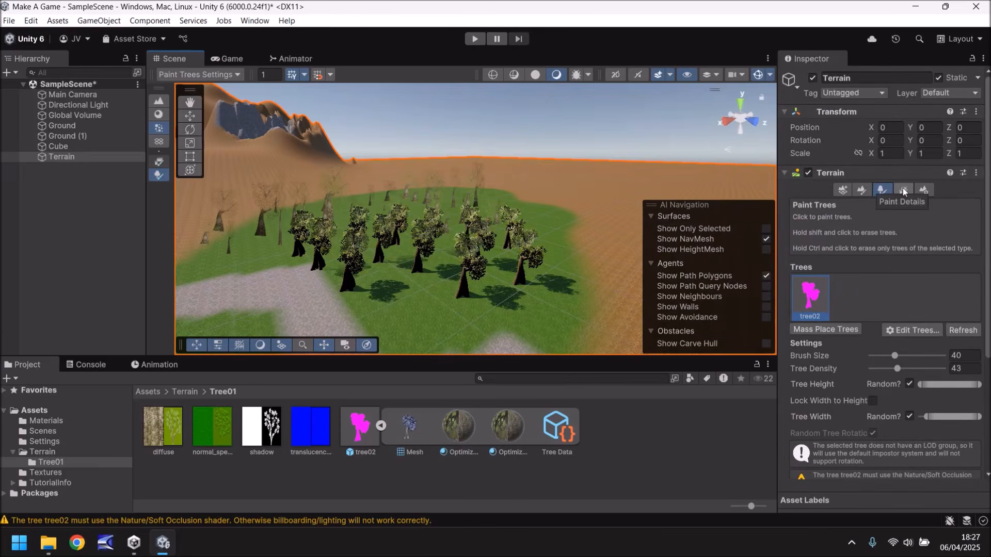
left_click(902, 189)
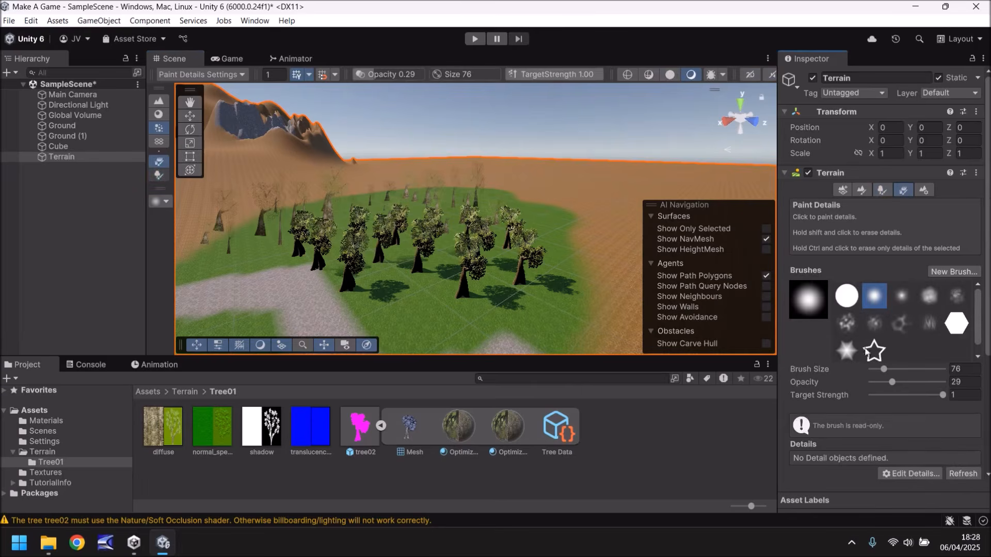
left_click(38, 451)
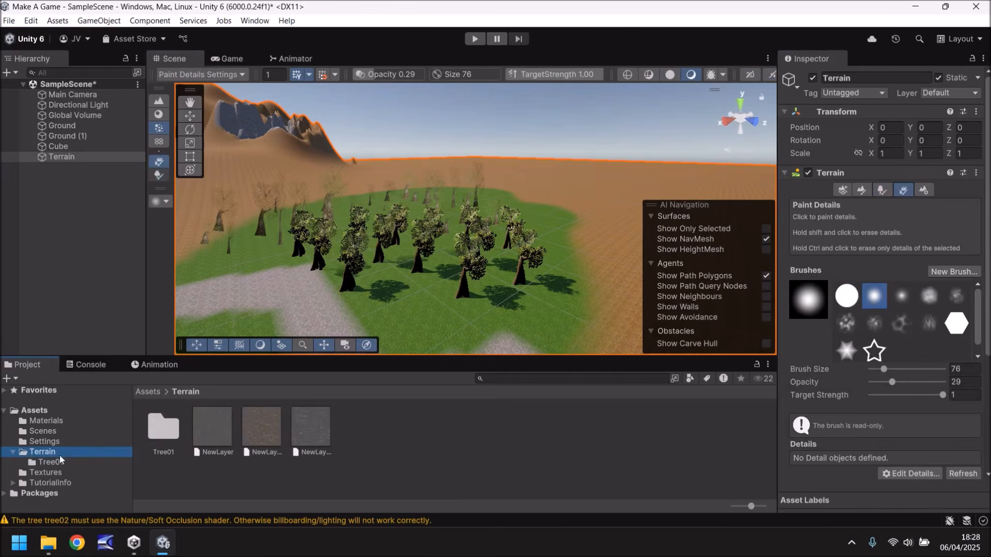
left_click(48, 542)
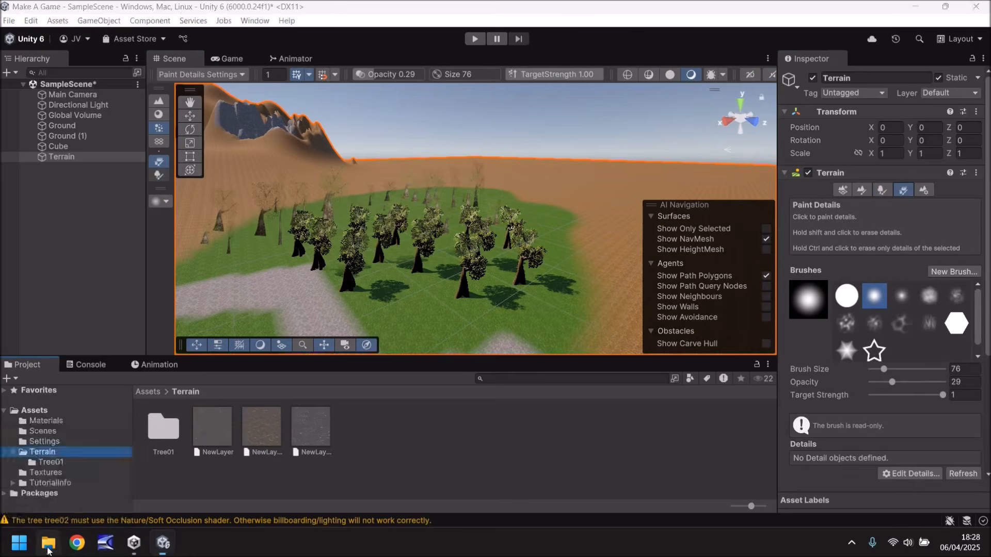
left_click_drag(155, 150, 385, 436)
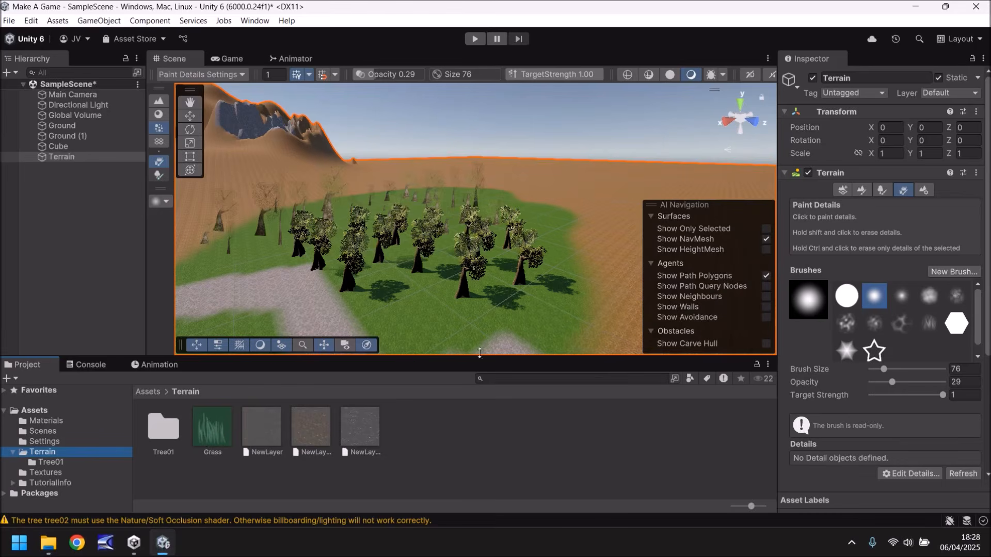
Add a grass texture detail to the terrain using the Grass texture, keeping the default width, height and color settings.
scroll(905, 320, "down", 1)
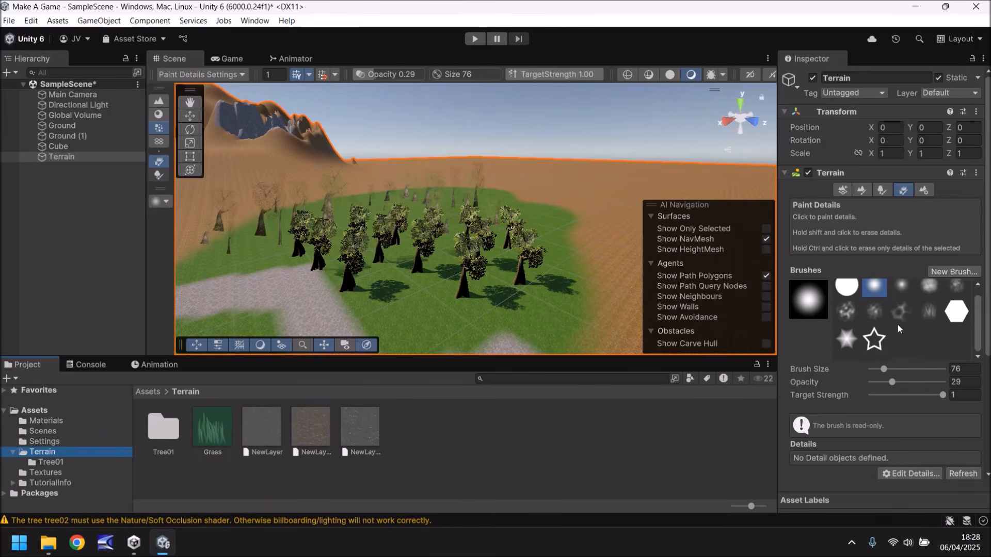
scroll(909, 421, "down", 3)
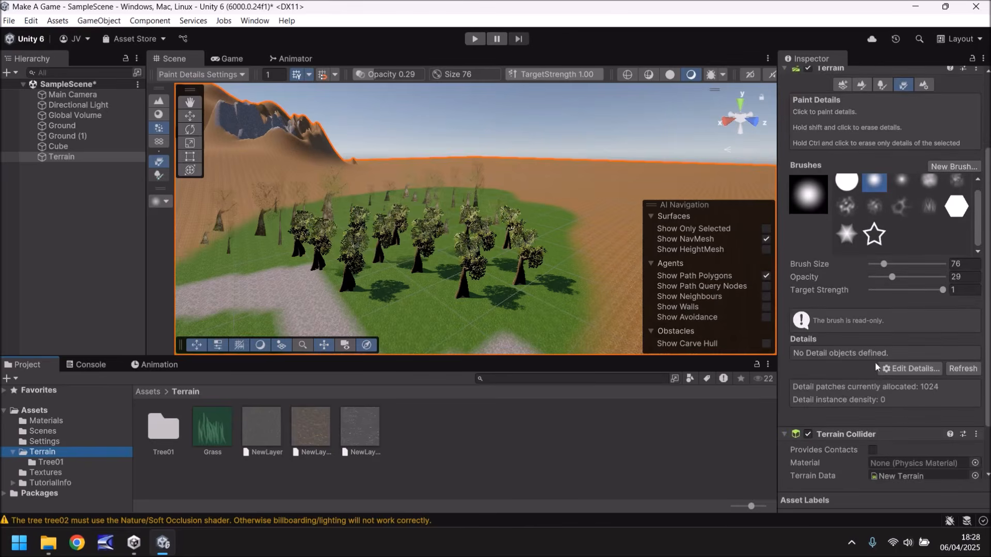
left_click(917, 368)
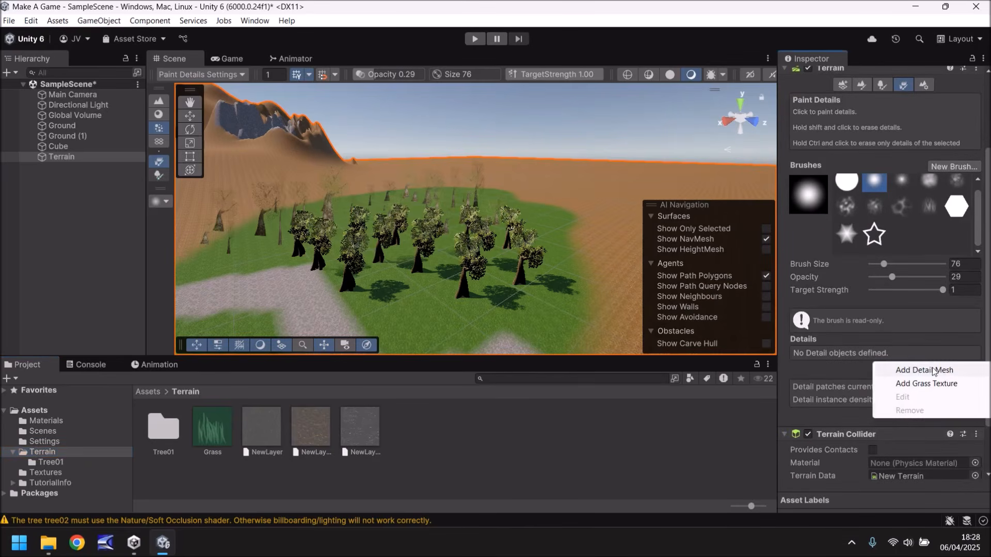
left_click(926, 384)
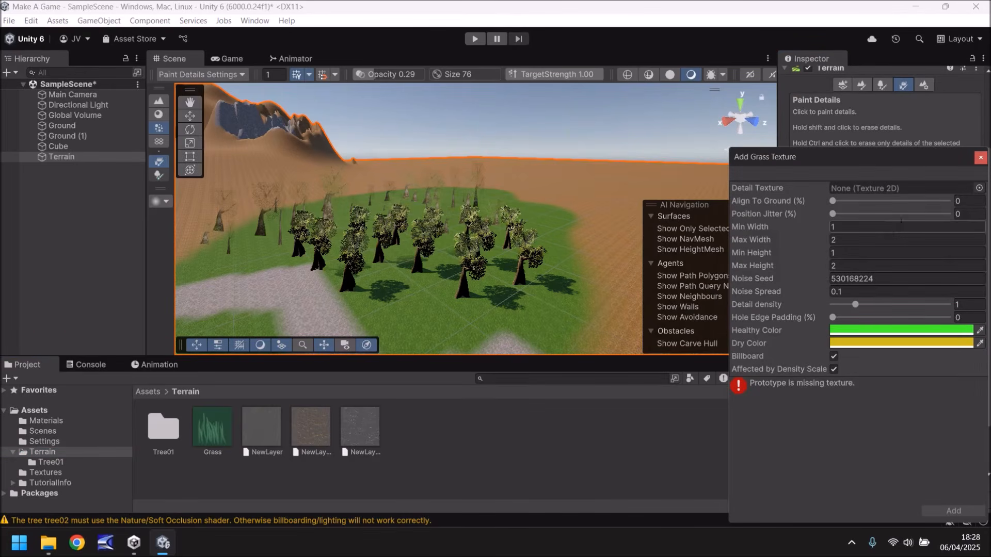
left_click(979, 189)
left_click(889, 365)
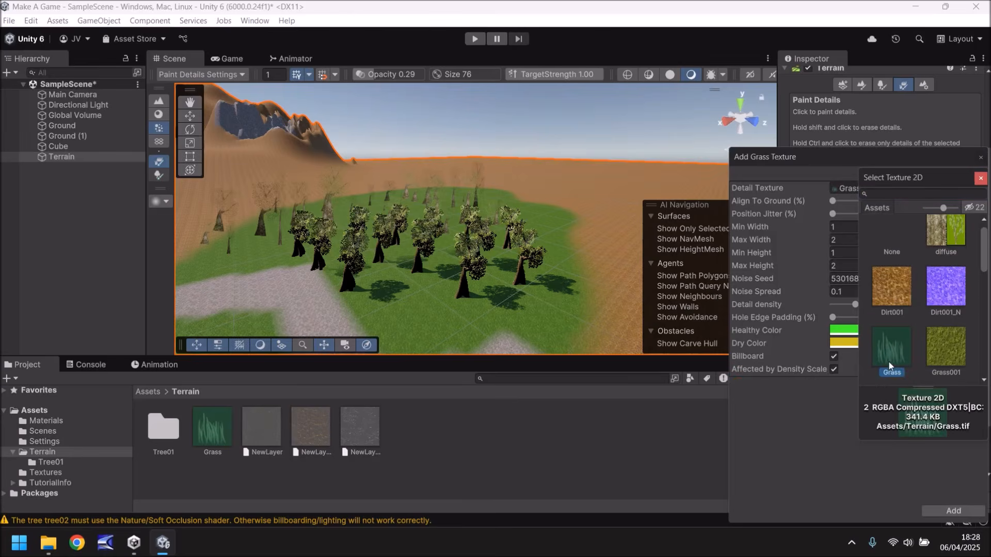
left_click(980, 178)
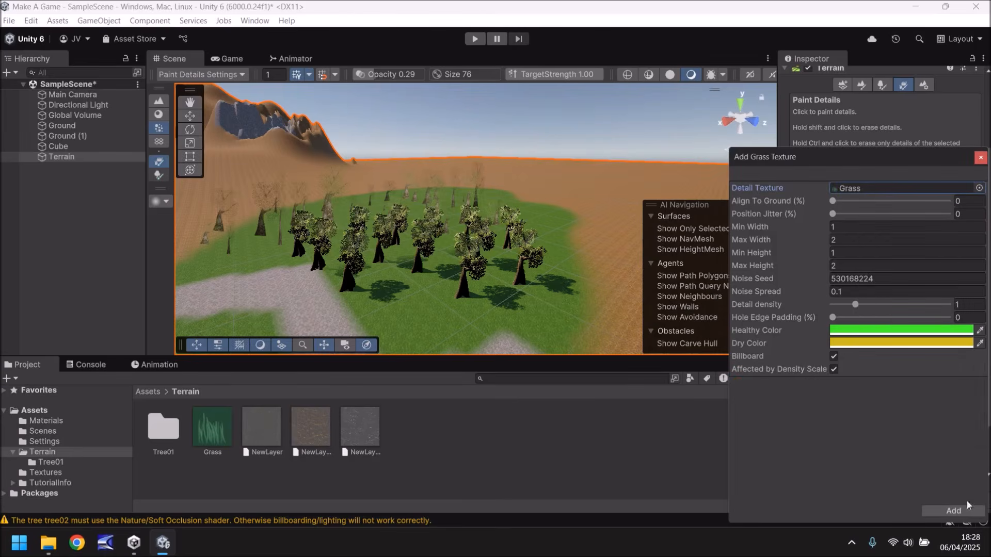
left_click(954, 511)
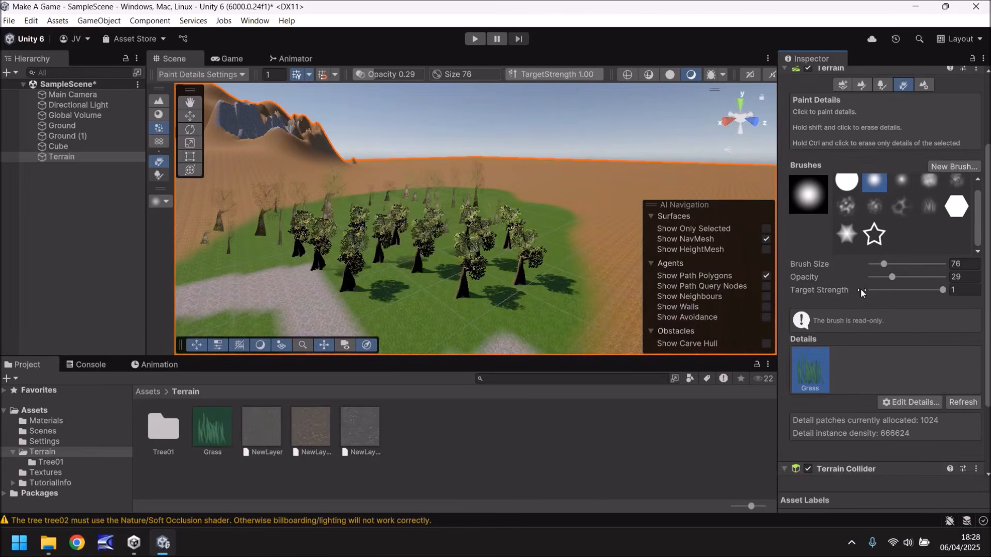
Set the detail brush size to 14 and opacity to 76.1, and paint grass around the trees up to the path's edge.
left_click_drag(884, 267, 925, 277)
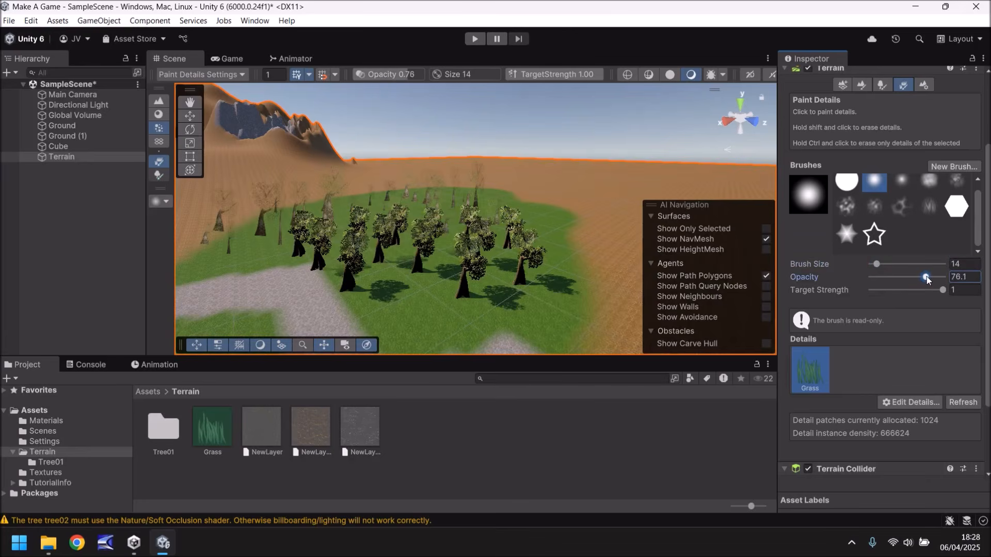
mouse_move(420, 296)
left_mouse_down()
mouse_move(446, 289)
mouse_move(392, 275)
mouse_move(398, 293)
mouse_move(505, 303)
mouse_move(487, 261)
mouse_move(443, 280)
mouse_move(404, 262)
mouse_move(391, 270)
mouse_move(379, 249)
left_mouse_up()
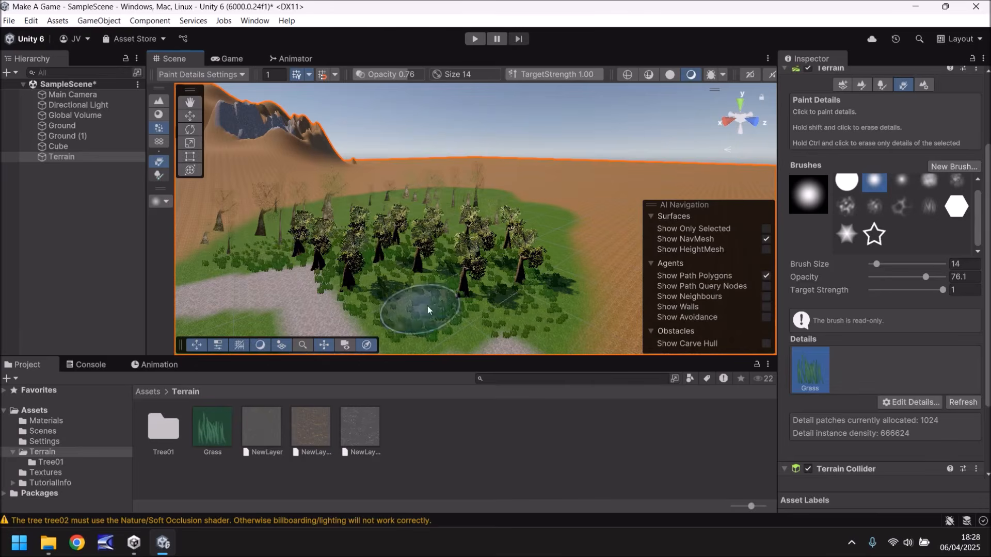
middle_click_drag(454, 289, 469, 258)
mouse_move(424, 289)
left_mouse_down()
mouse_move(454, 272)
mouse_move(433, 262)
mouse_move(206, 286)
mouse_move(218, 306)
left_mouse_up()
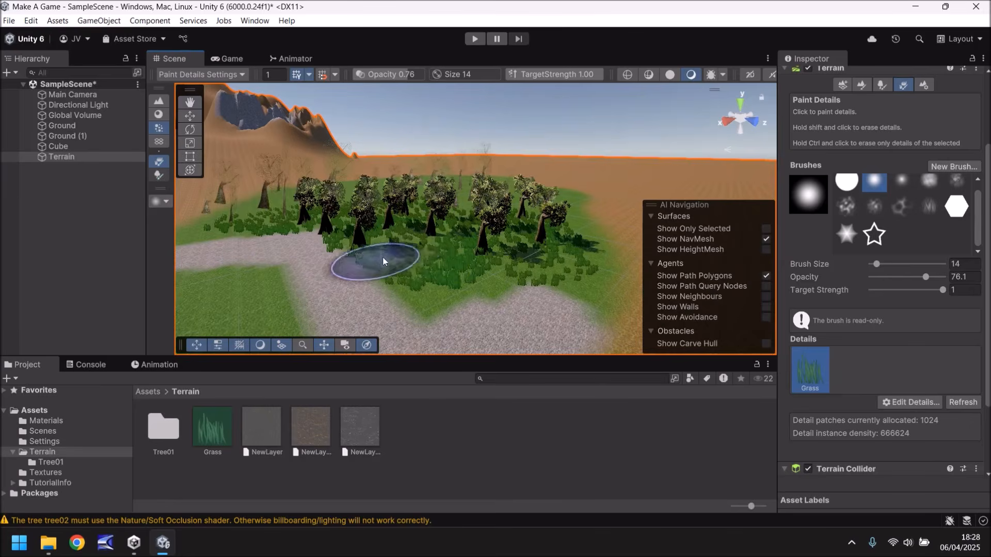
middle_click_drag(380, 258, 431, 240)
Choose the solid round brush at size 7 and paint grass patches on the lawn across the path from the trees.
scroll(887, 285, "up", 2)
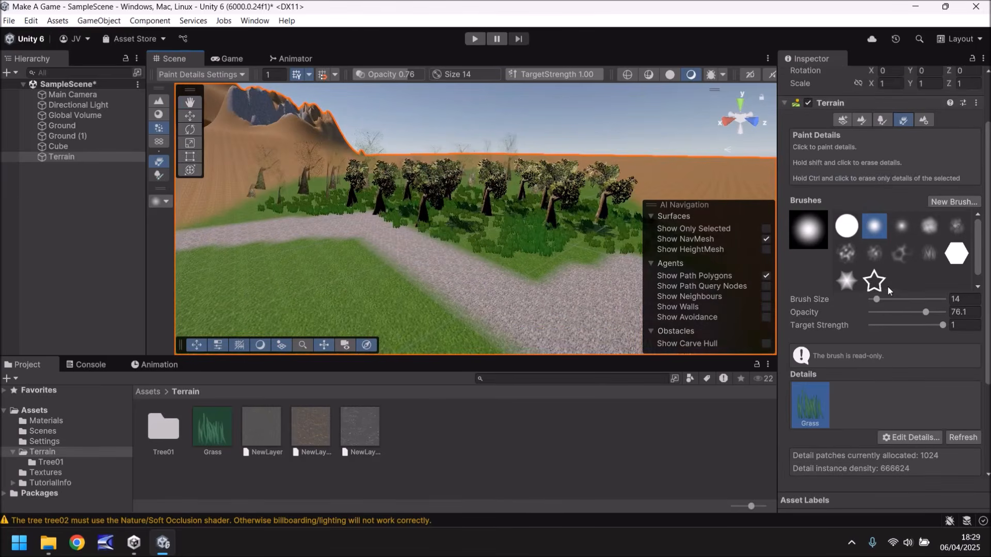
left_click(850, 234)
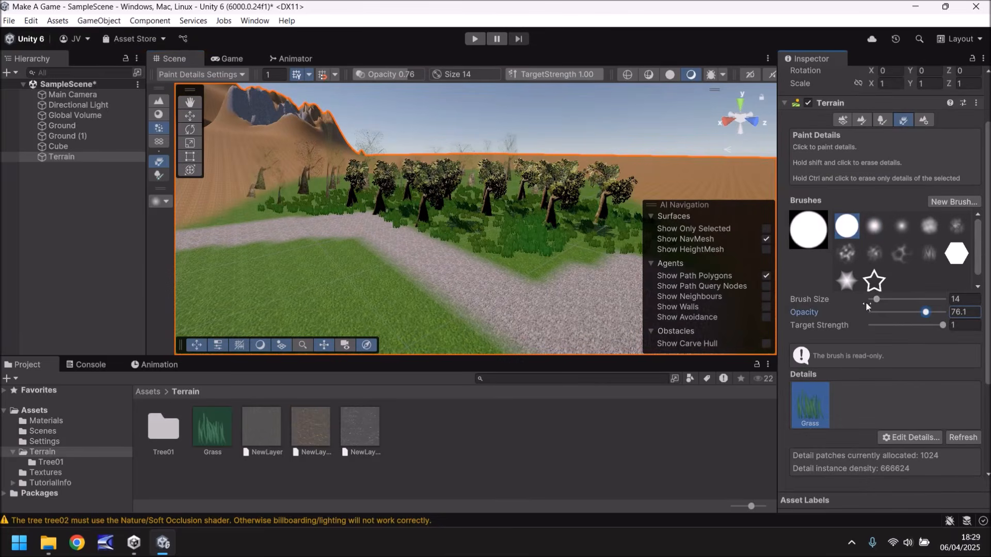
left_click_drag(877, 303, 873, 300)
mouse_move(396, 303)
left_mouse_down()
mouse_move(371, 293)
mouse_move(336, 253)
mouse_move(274, 254)
left_mouse_up()
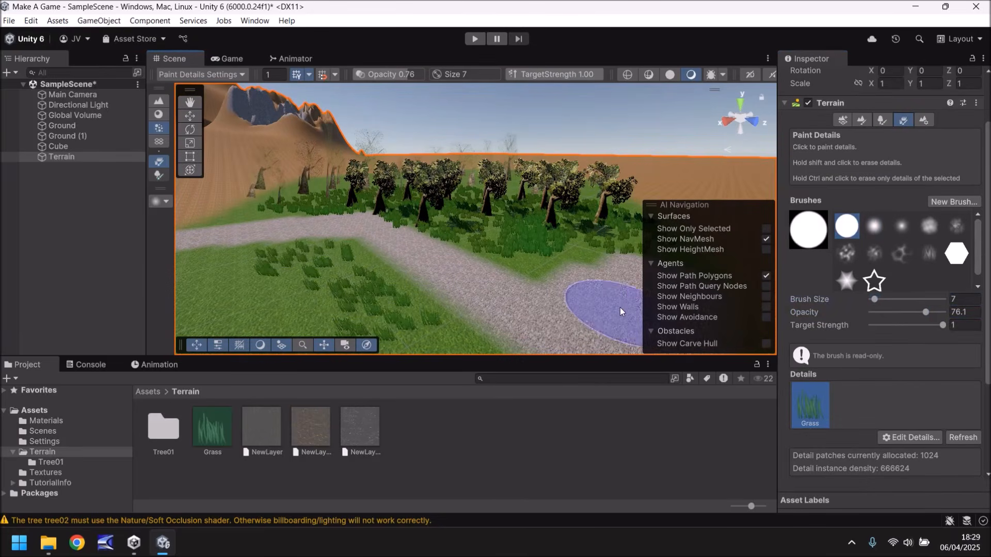
Switch to Paint Trees, set the brush size to 9, and place a tree on the open lawn beside the path.
left_click(885, 121)
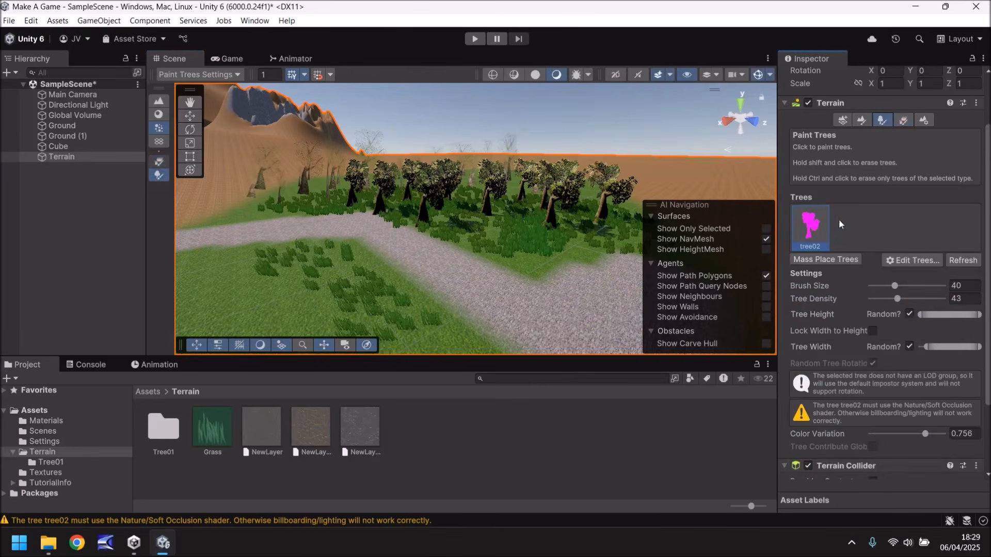
scroll(307, 271, "down", 3)
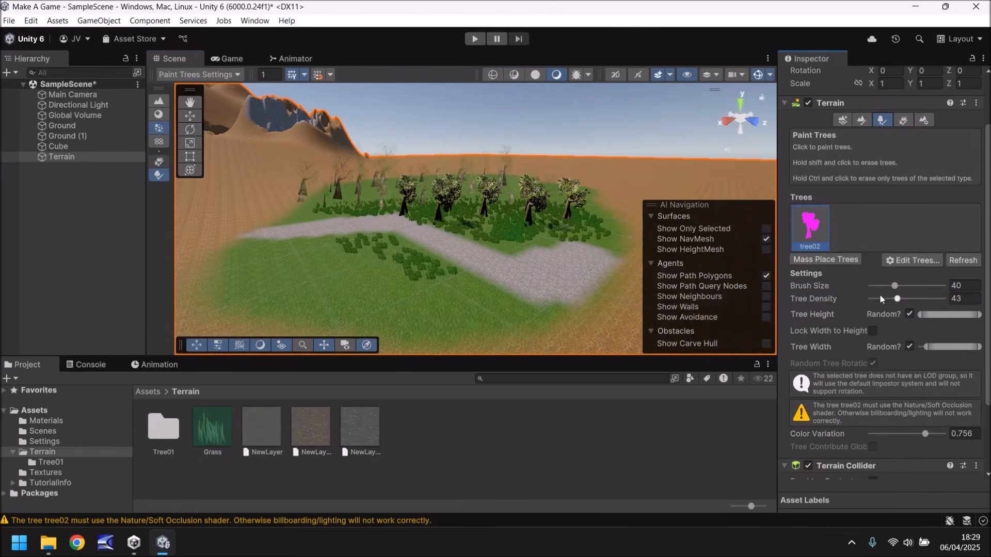
scroll(880, 294, "down", 2)
scroll(882, 355, "up", 4)
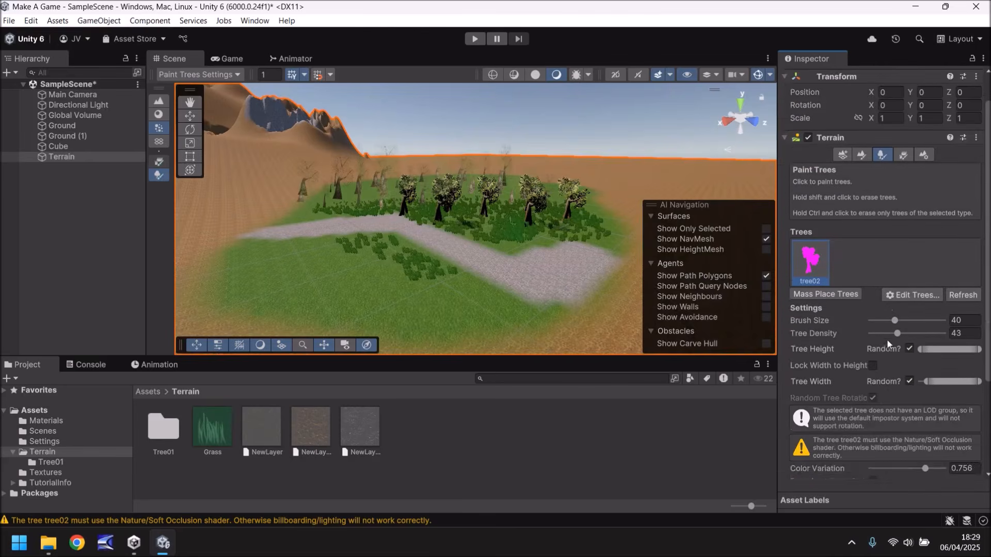
scroll(887, 339, "down", 3)
left_click(894, 285)
left_click_drag(894, 288, 883, 287)
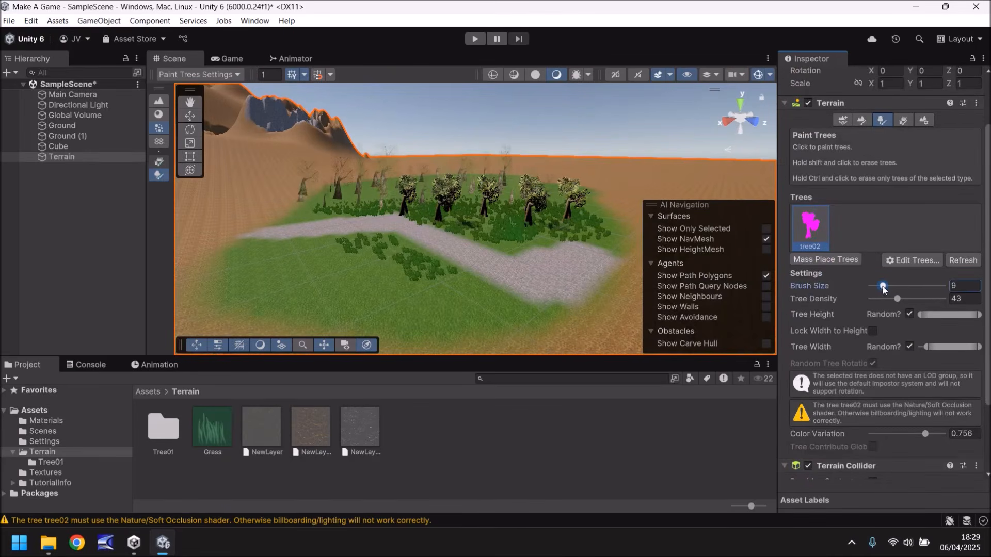
left_click(388, 266)
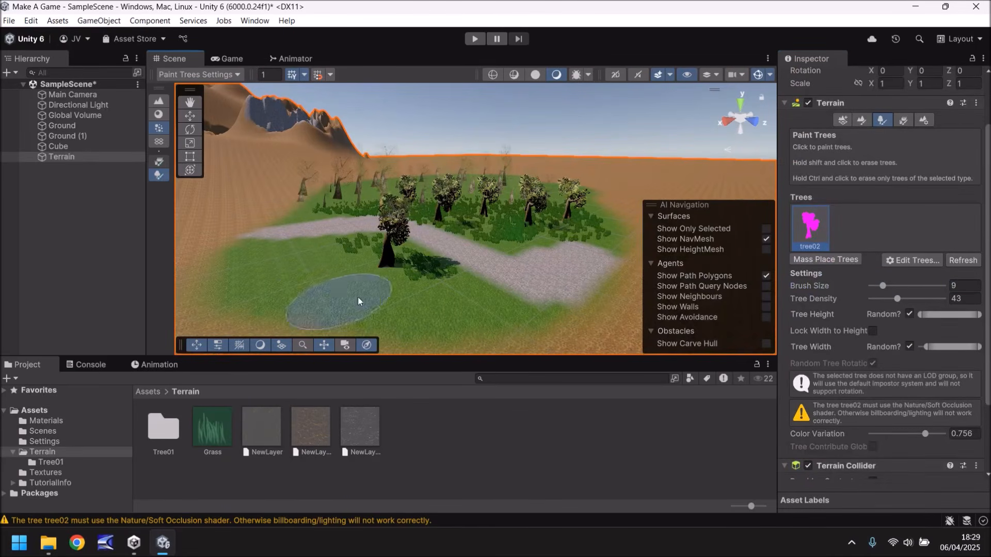
Set the tree brush size to 48 and tree density to 75, and paint a dense forest over the lawn and surrounding sand.
left_click_drag(882, 288, 922, 300)
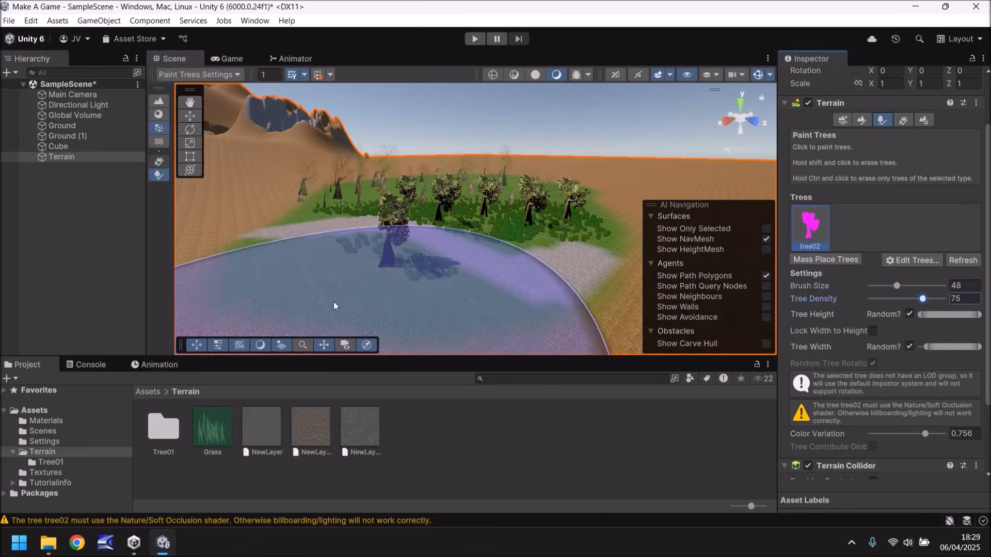
scroll(302, 307, "down", 2)
left_click(306, 305)
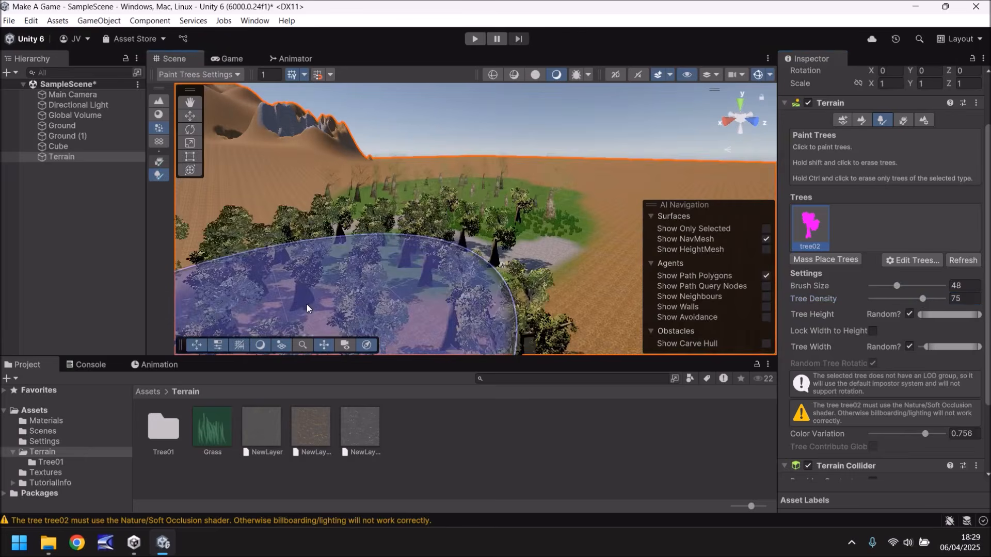
right_click_drag(500, 286, 338, 216)
scroll(338, 216, "down", 3)
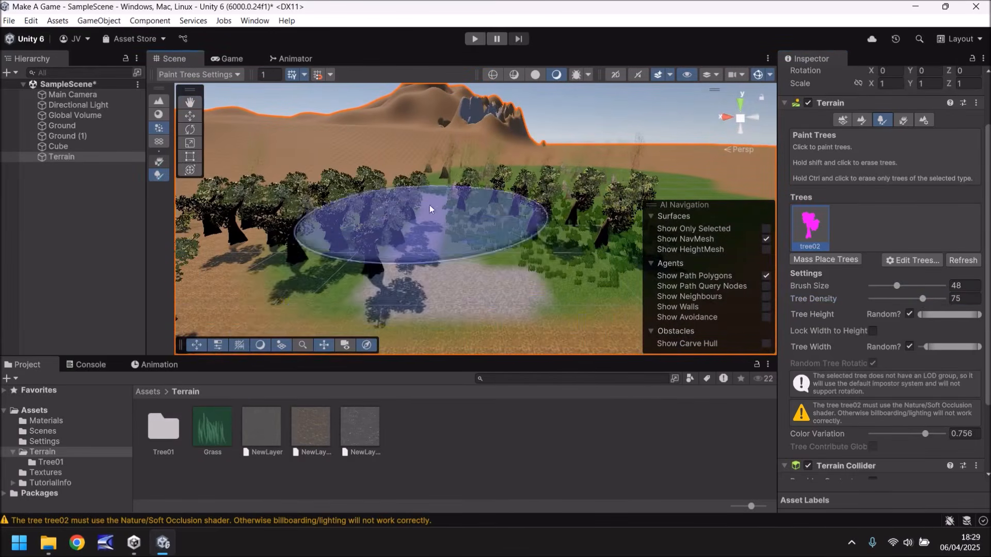
scroll(417, 225, "down", 2)
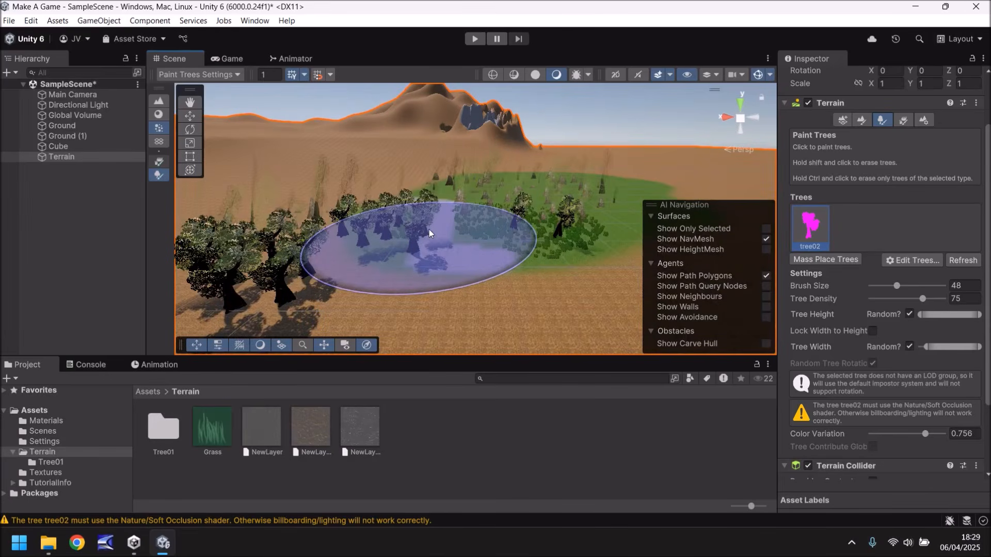
mouse_move(429, 229)
left_mouse_down()
mouse_move(397, 232)
mouse_move(388, 218)
mouse_move(368, 217)
left_mouse_up()
mouse_move(367, 216)
right_mouse_down()
mouse_move(350, 238)
mouse_move(429, 222)
right_mouse_up()
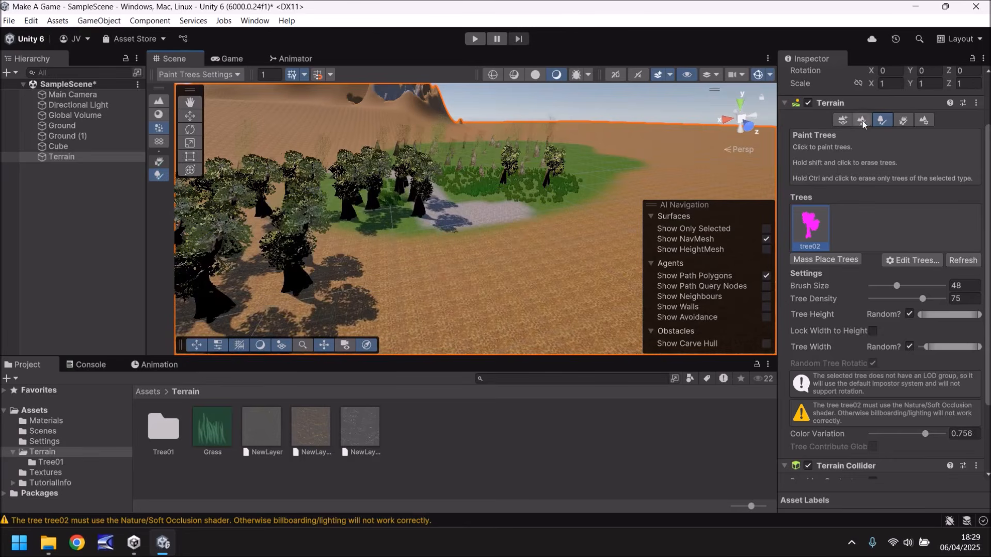
Switch to Paint Texture and paint the green grass NewLayer over the sand beneath the new forest.
left_click(843, 120)
left_click(866, 190)
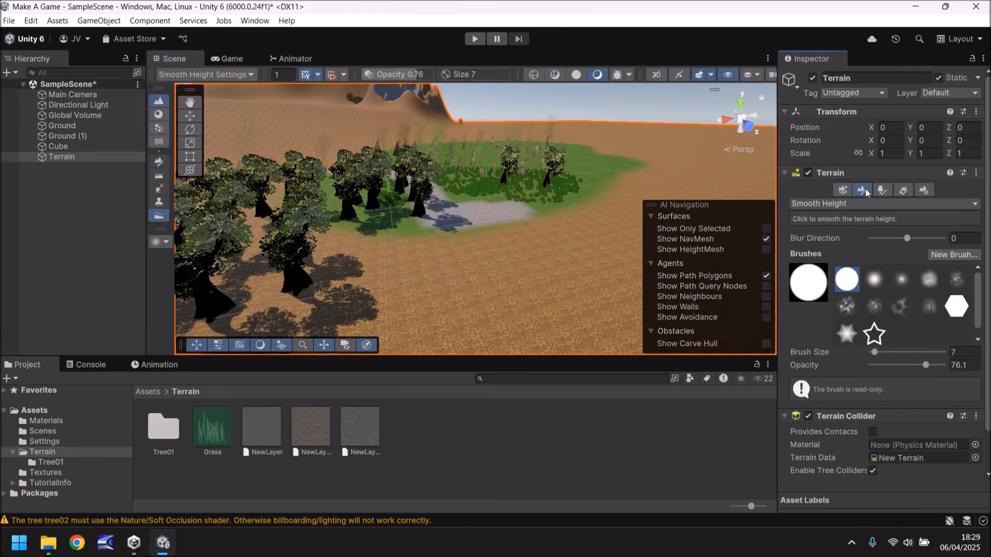
scroll(847, 379, "down", 3)
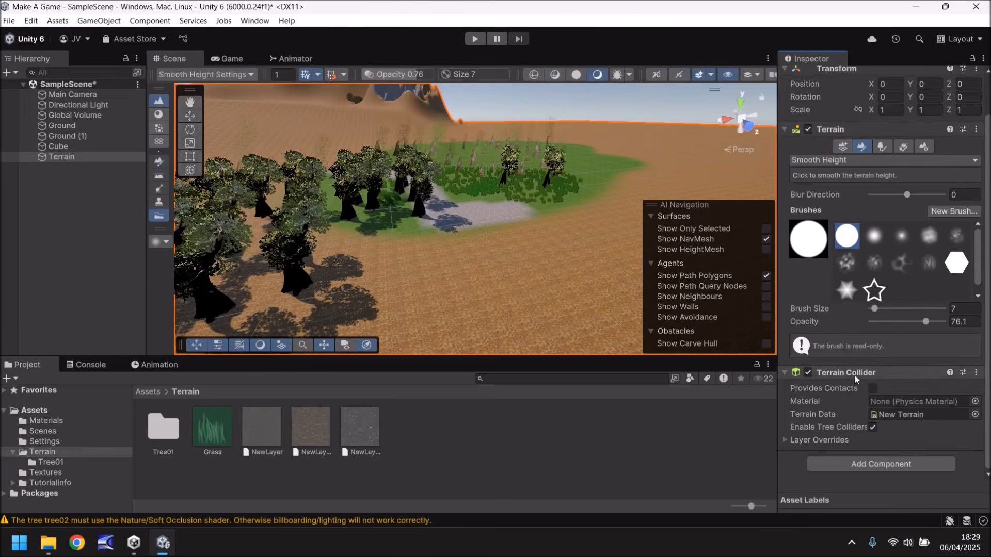
scroll(850, 334, "up", 2)
left_click(832, 196)
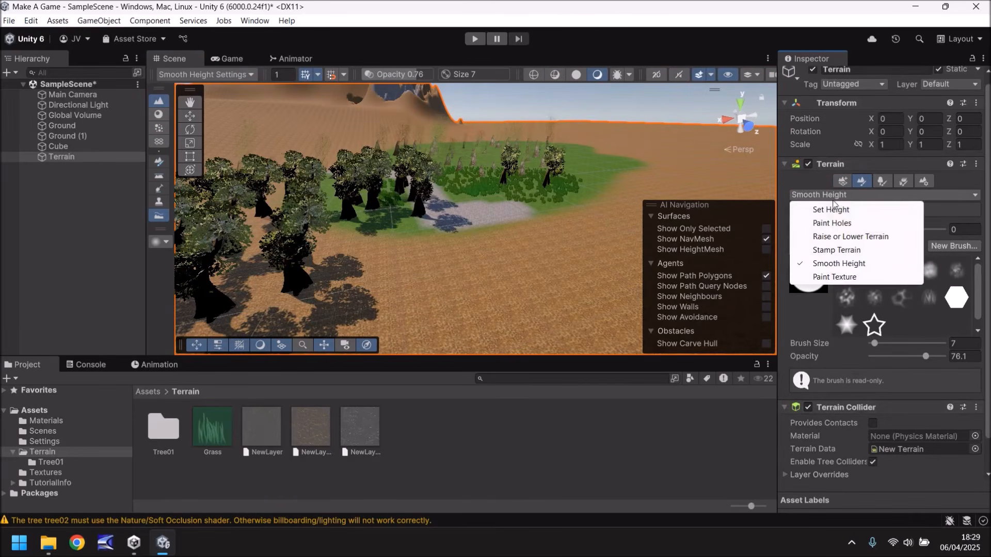
left_click(846, 277)
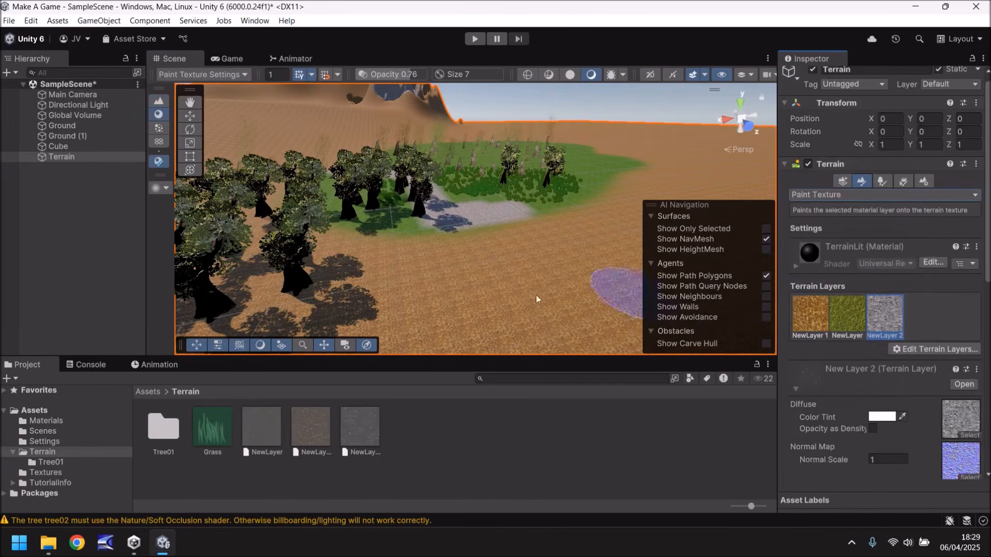
mouse_move(364, 265)
left_mouse_down()
mouse_move(309, 243)
mouse_move(289, 294)
mouse_move(242, 274)
mouse_move(250, 231)
left_mouse_up()
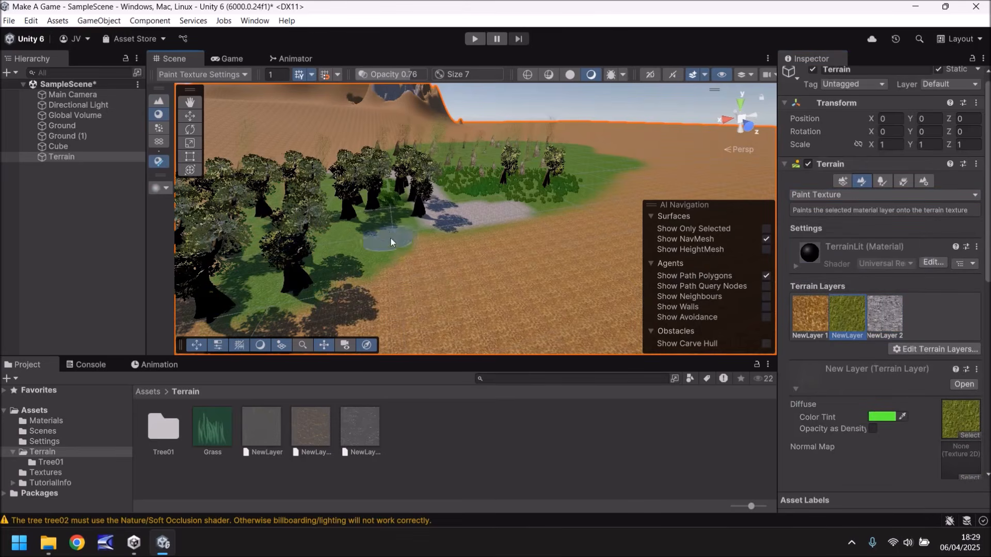
scroll(369, 283, "up", 5)
scroll(369, 283, "down", 5)
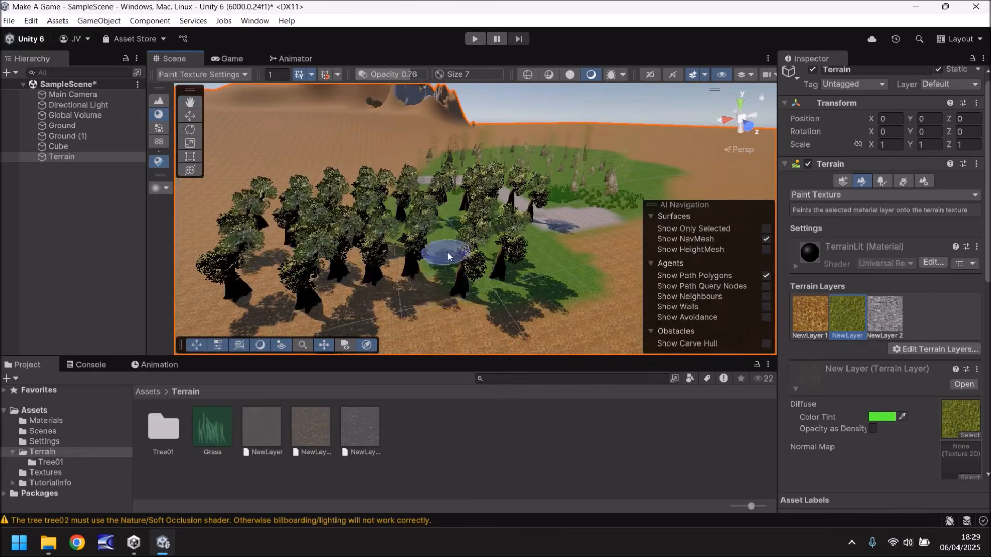
mouse_move(267, 243)
left_mouse_down()
mouse_move(309, 274)
mouse_move(372, 248)
mouse_move(355, 203)
left_mouse_up()
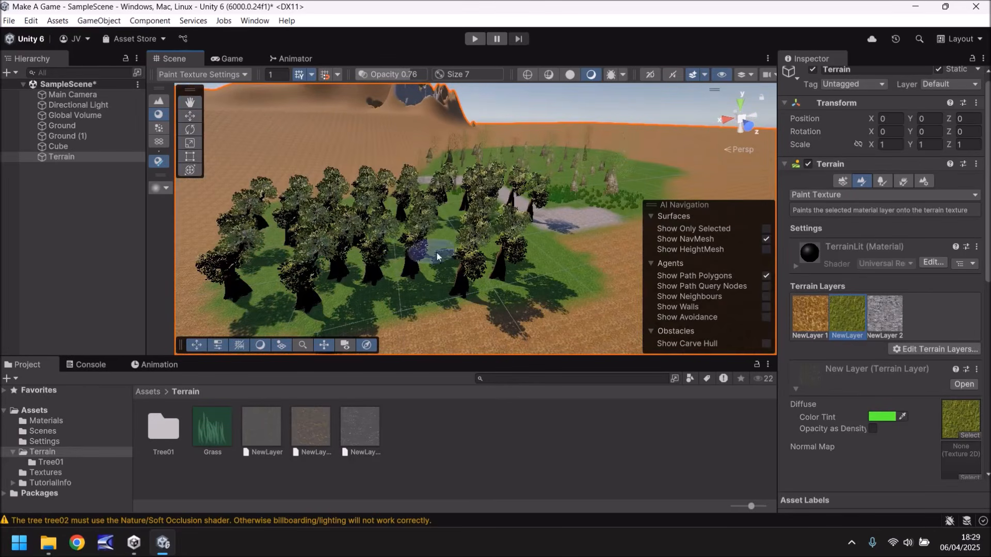
middle_click_drag(475, 265, 477, 271)
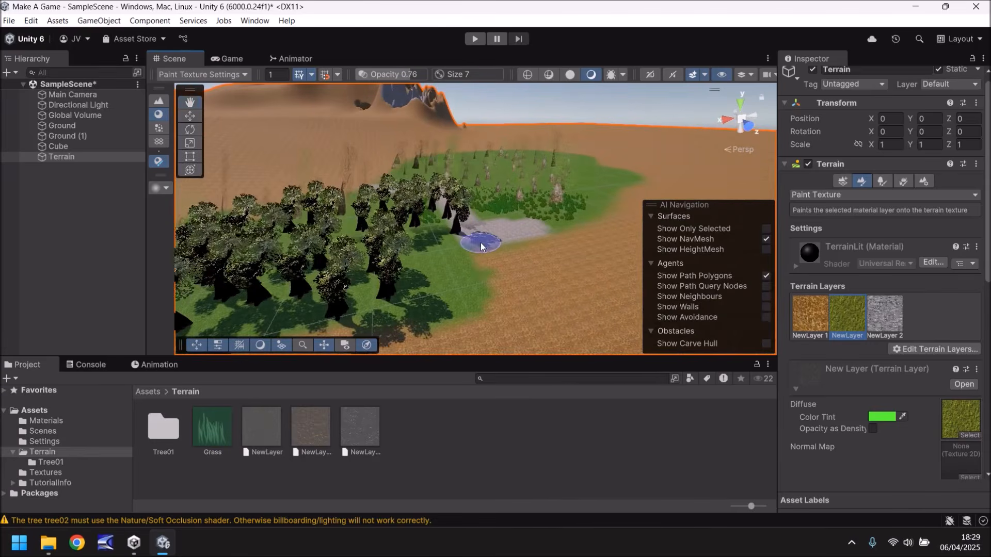
scroll(476, 271, "up", 2)
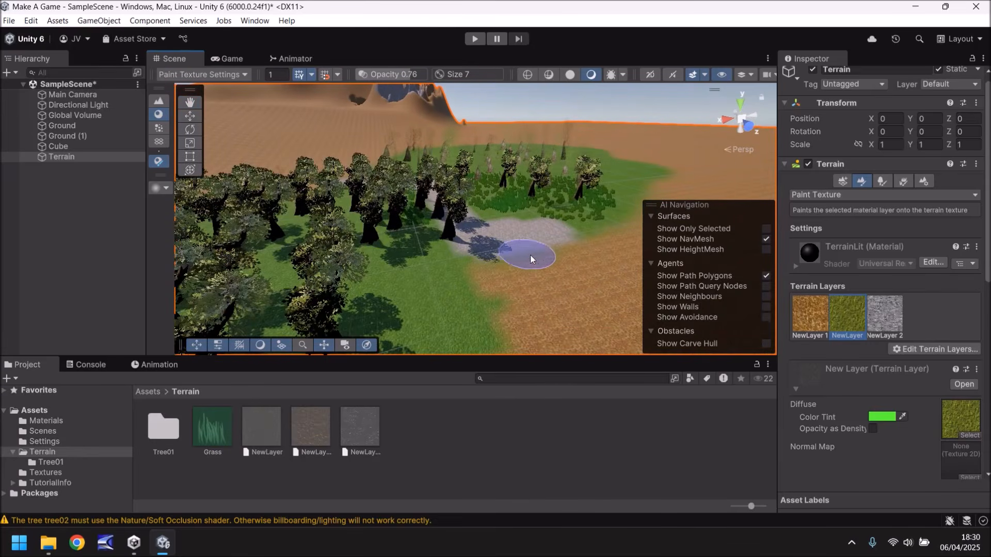
right_click_drag(529, 245, 395, 242)
middle_click_drag(473, 235, 405, 228)
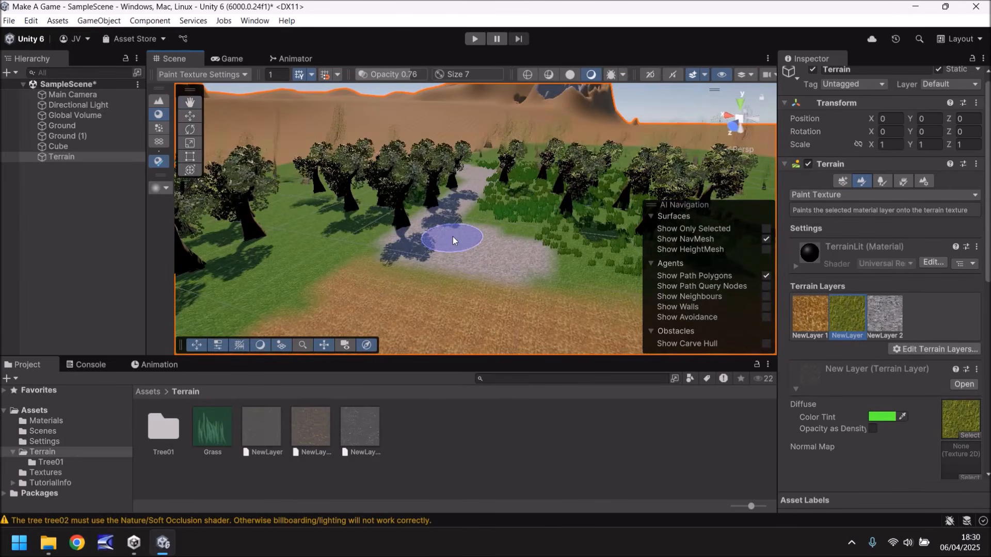
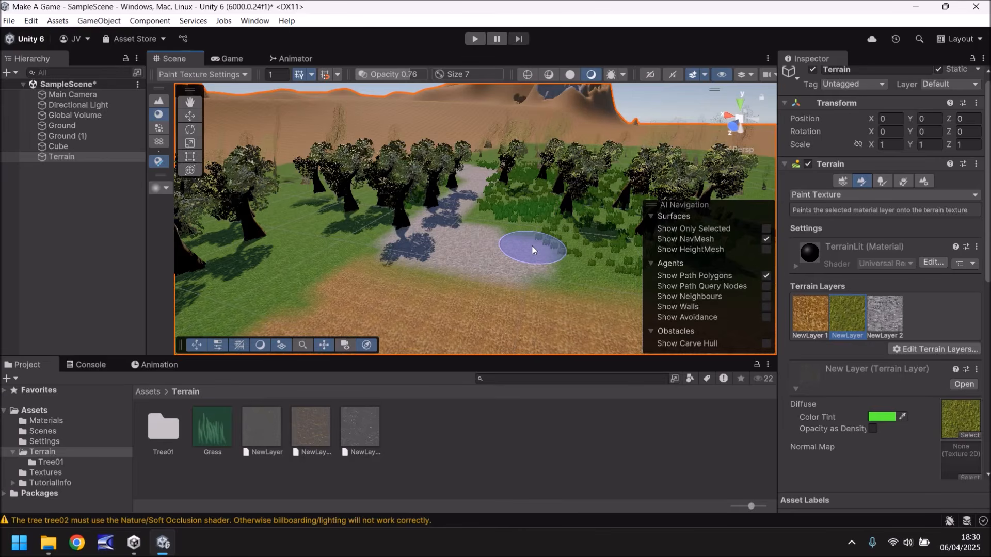
scroll(526, 246, "up", 1)
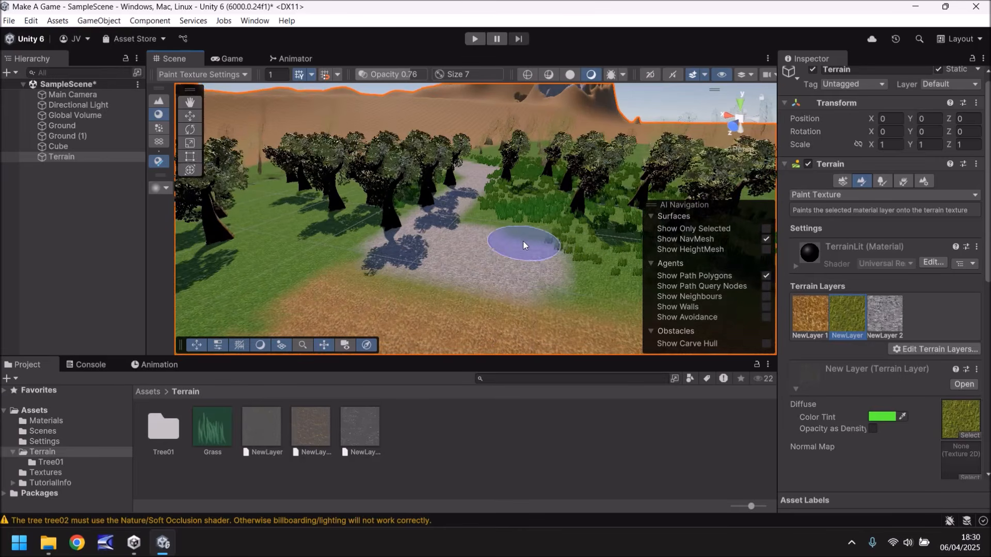
Switch to Paint Details, open the Grass detail for editing, and set its Healthy Color to bright green 1FFF00.
scroll(526, 243, "up", 5)
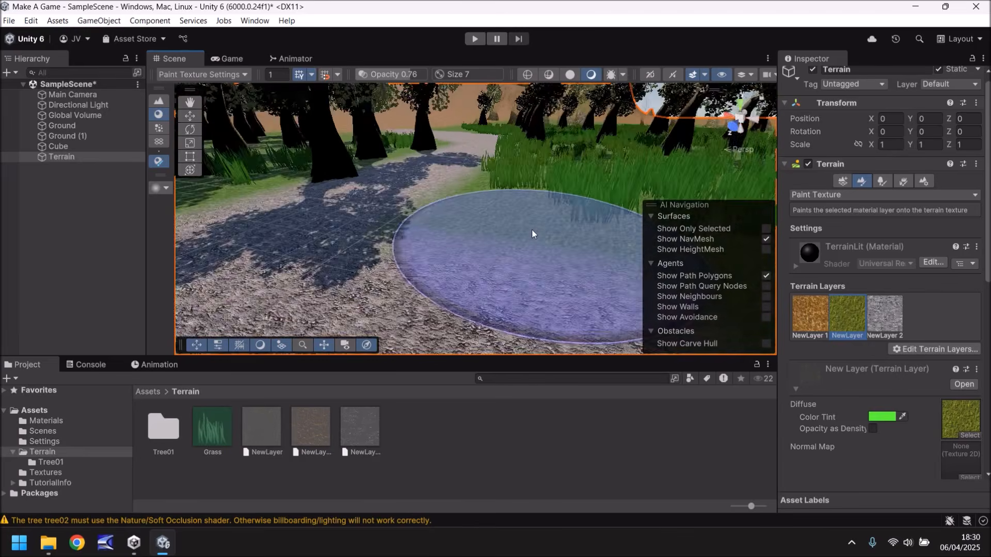
middle_click_drag(534, 231, 449, 223)
scroll(454, 232, "up", 3)
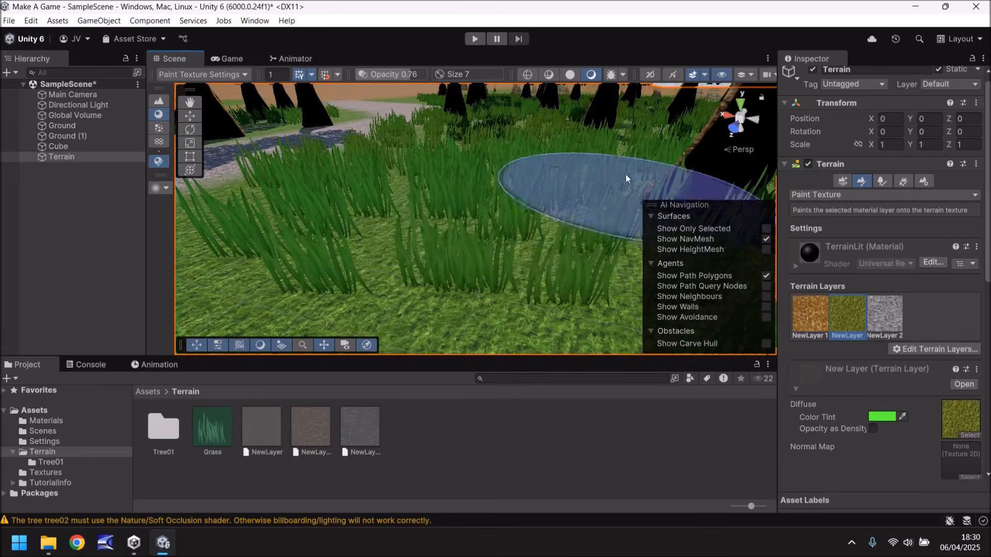
left_click(902, 181)
scroll(869, 257, "down", 1)
left_click(913, 461)
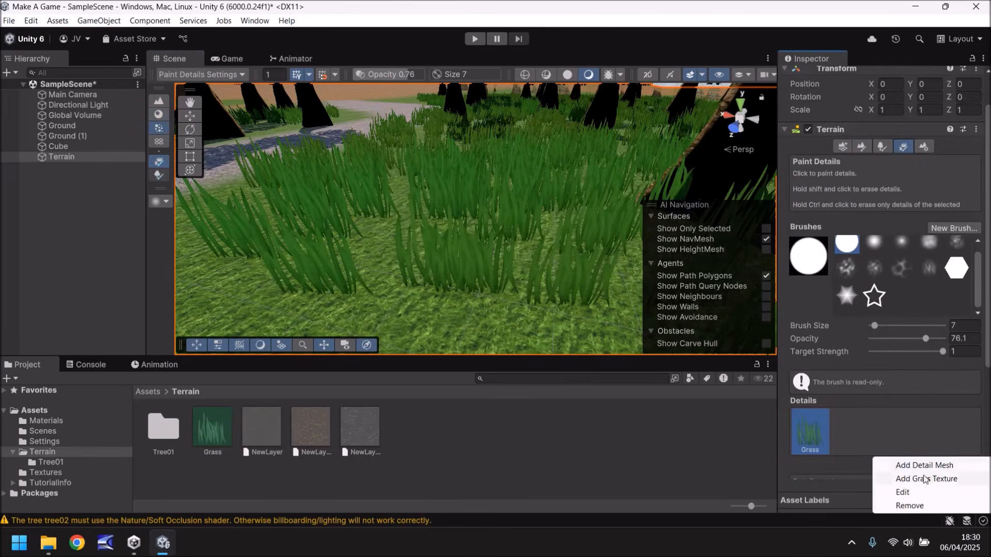
left_click(902, 493)
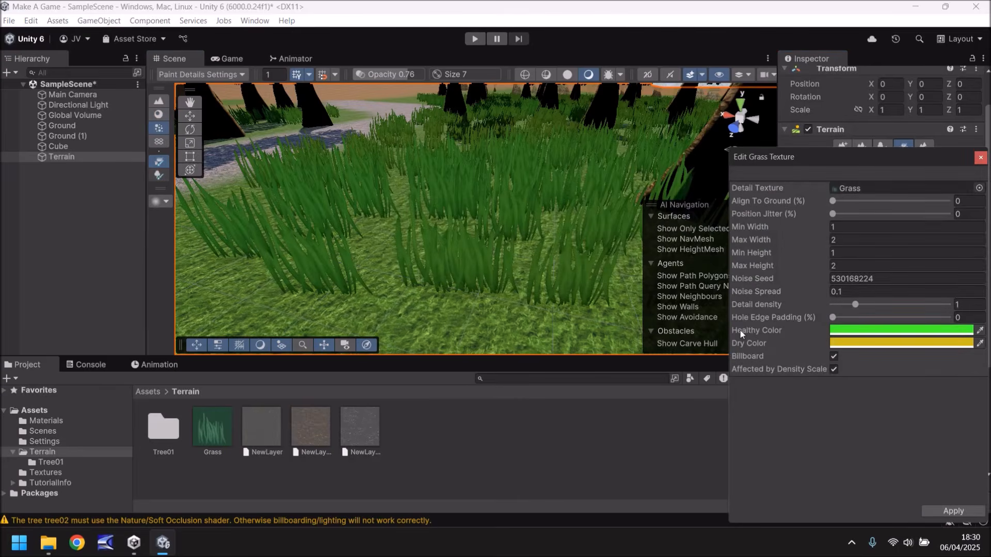
left_click(846, 330)
left_click(911, 301)
mouse_move(908, 301)
left_mouse_down()
mouse_move(925, 303)
mouse_move(901, 314)
mouse_move(918, 324)
mouse_move(952, 279)
left_mouse_up()
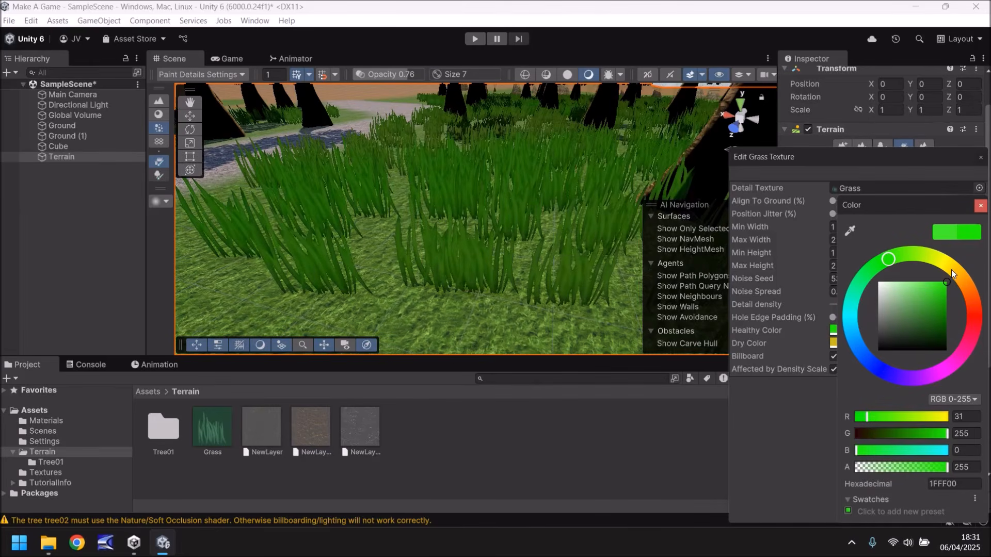
left_click(981, 205)
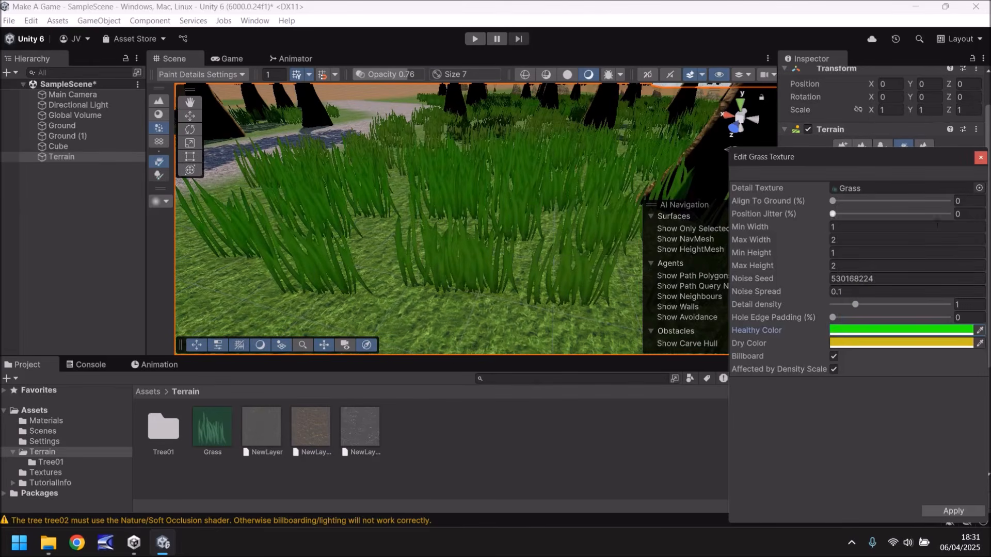
Set the Grass detail's Dry Color to a muted green, 54904C.
left_click(848, 344)
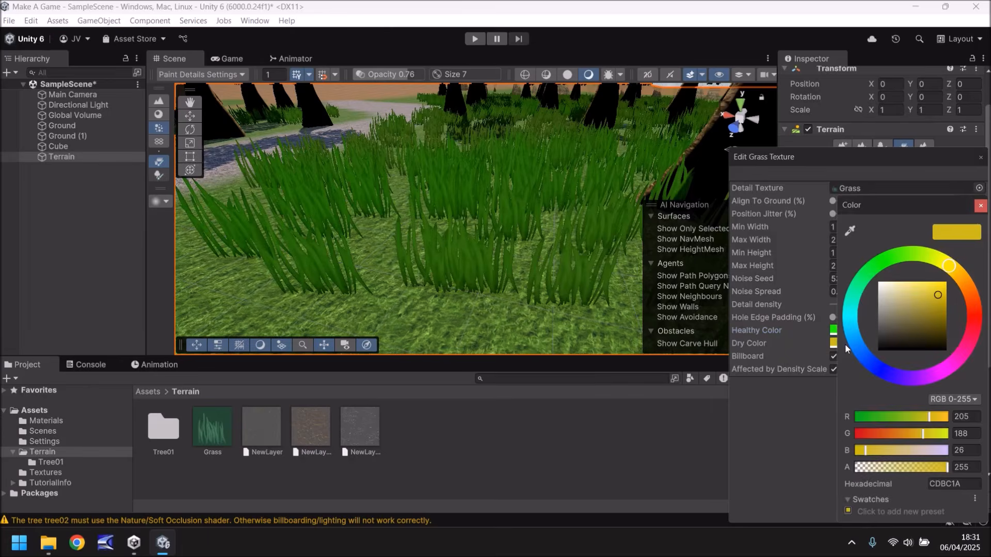
mouse_move(923, 310)
left_mouse_down()
mouse_move(909, 313)
mouse_move(920, 328)
mouse_move(921, 318)
mouse_move(918, 355)
left_mouse_up()
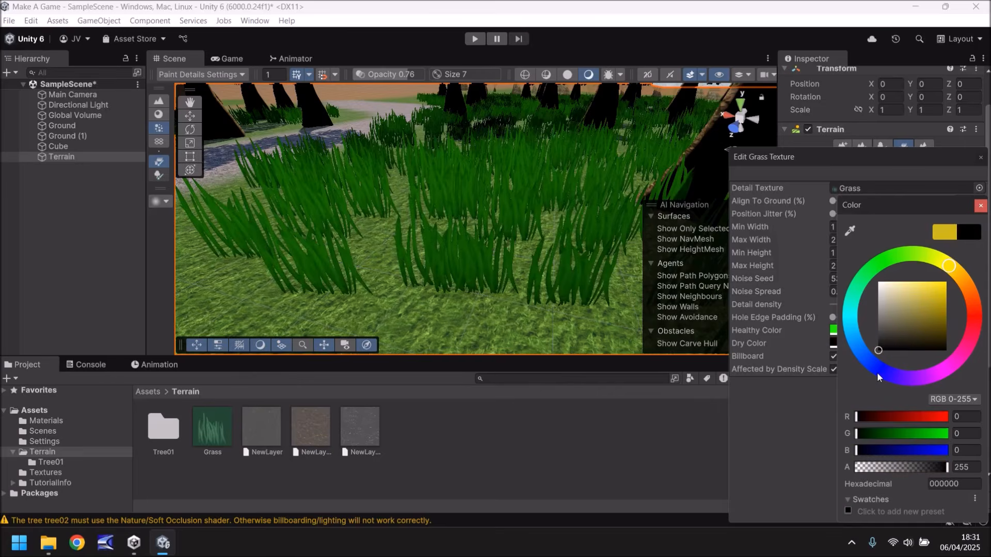
left_click(889, 261)
mouse_move(923, 298)
left_mouse_down()
mouse_move(947, 282)
mouse_move(912, 312)
left_mouse_up()
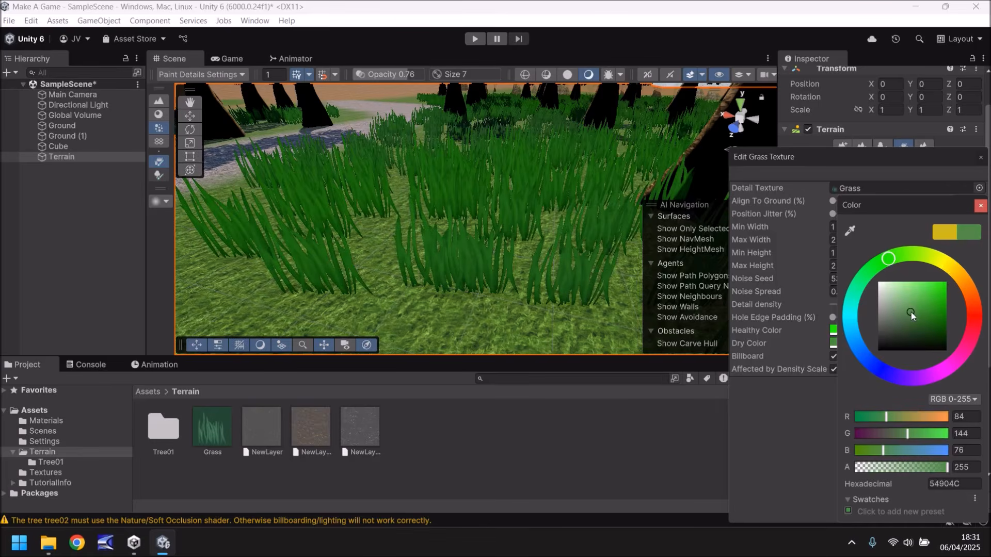
left_click(981, 206)
Try a Max Width of 20 on the Grass detail and return it to 2.
left_click(836, 265)
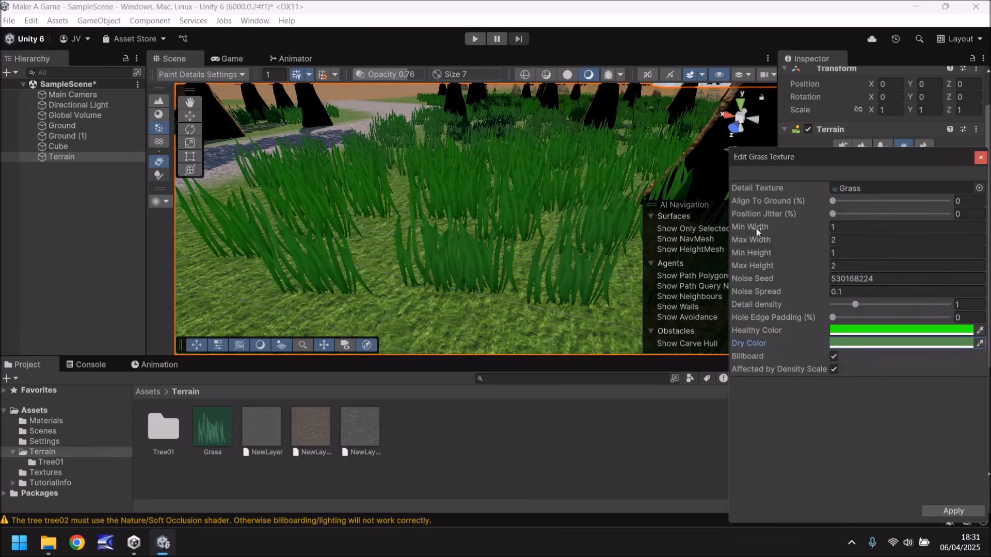
left_click(860, 241)
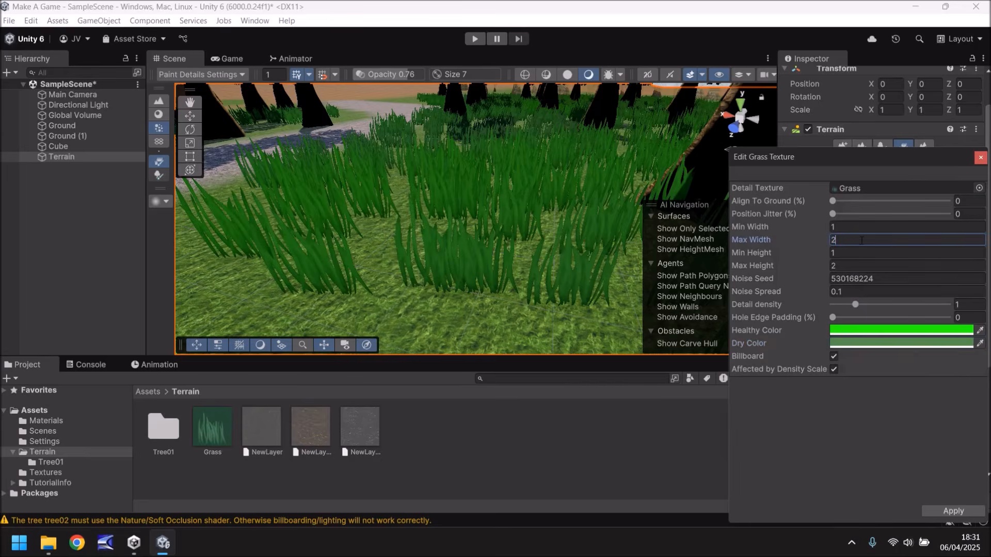
type("0")
scroll(487, 219, "down", 3)
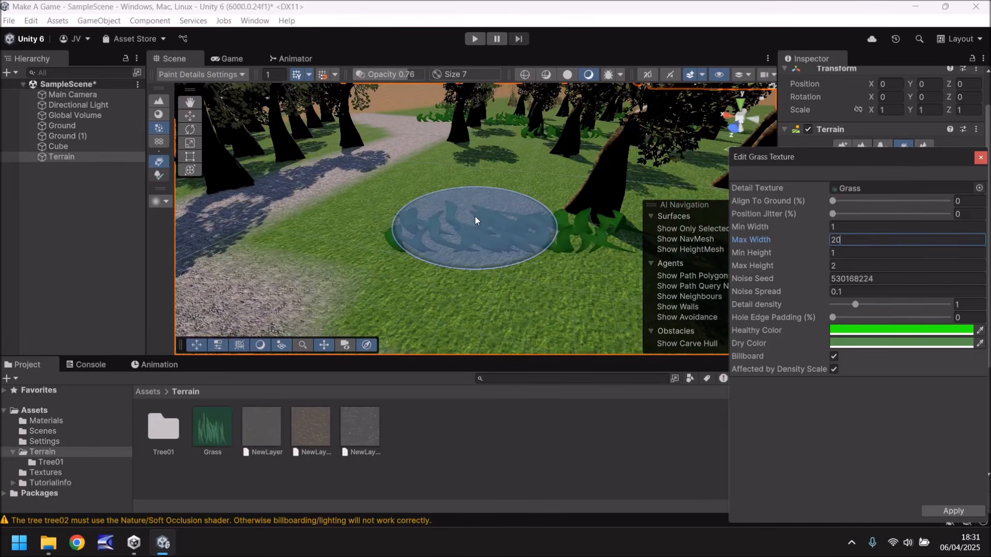
key("BackSpace")
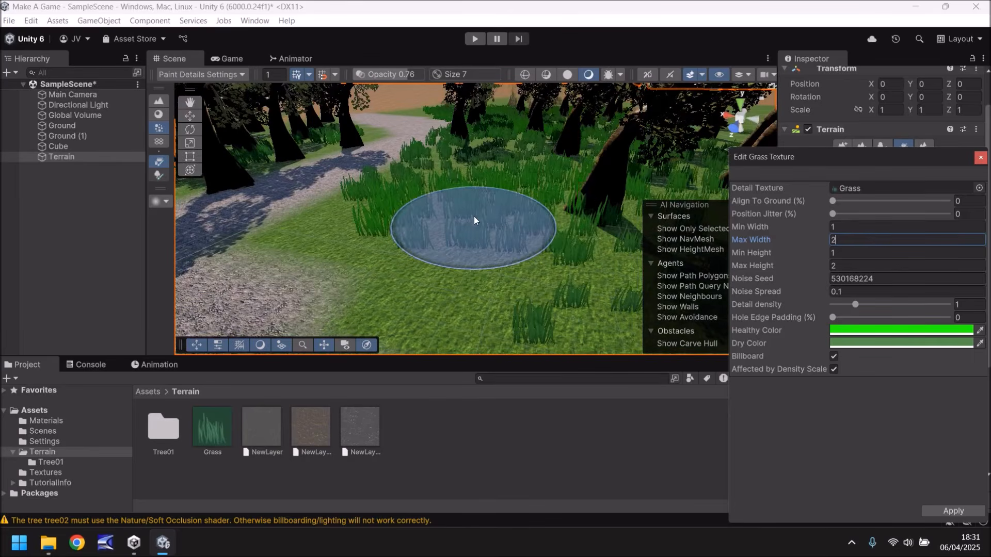
Set the Grass detail's Max Width to 1, briefly trying 10 for comparison.
scroll(570, 223, "up", 5)
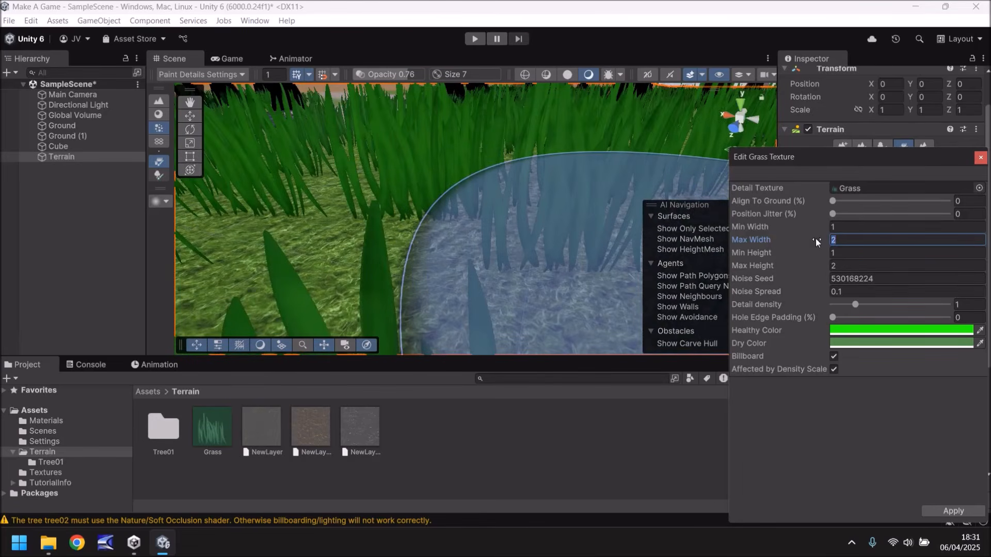
type("1")
scroll(442, 184, "down", 8)
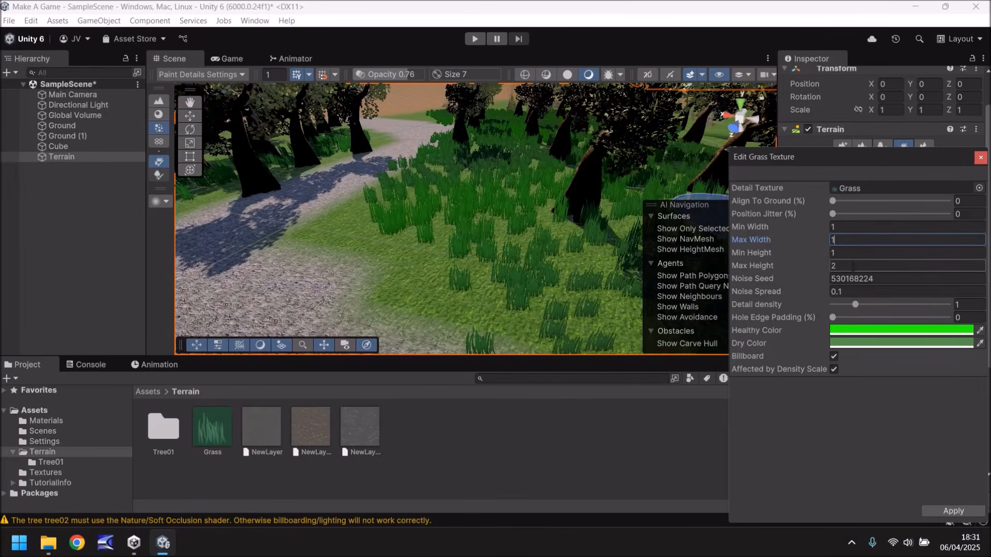
type("0")
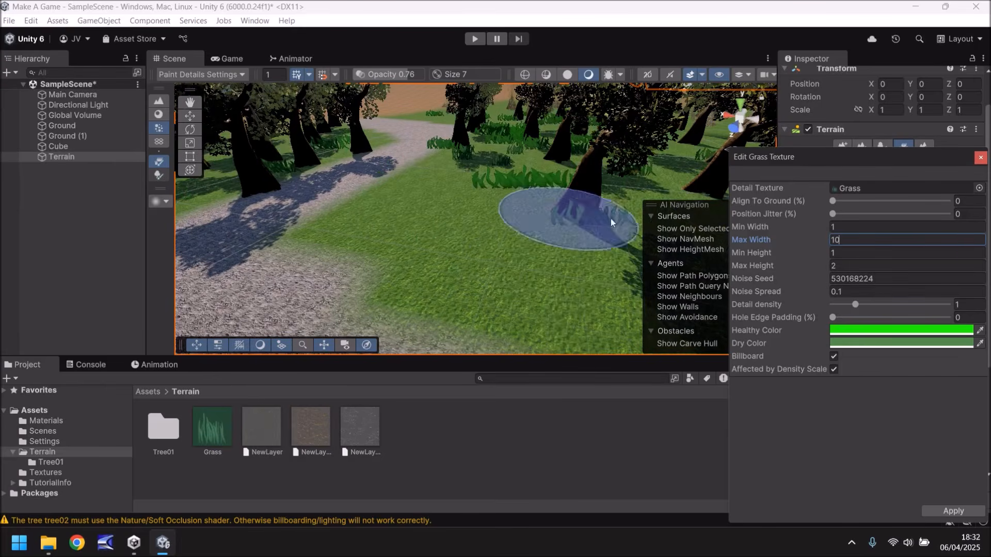
key("BackSpace")
Set the Grass detail's Max Height to 1 and inspect the shorter blades beside the path.
left_click(852, 260)
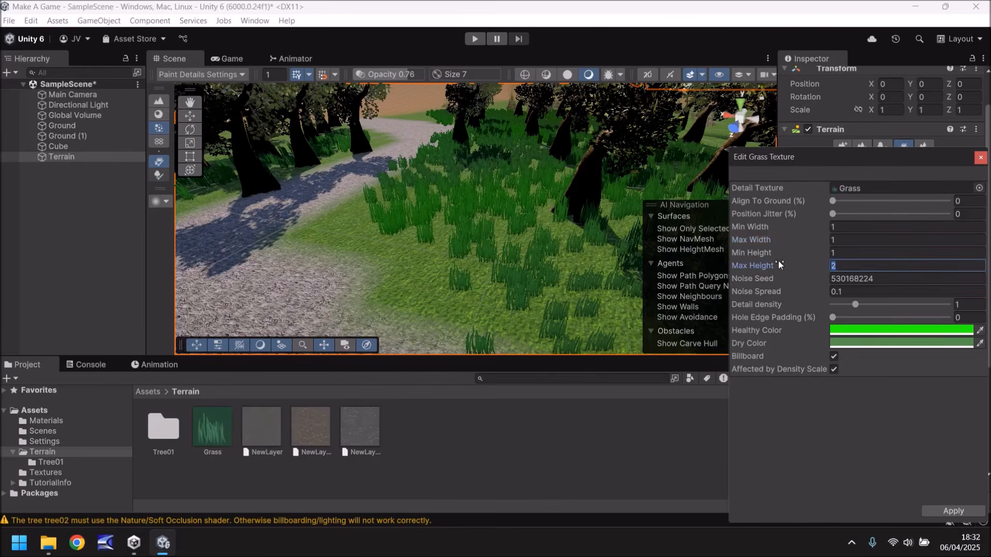
type("1")
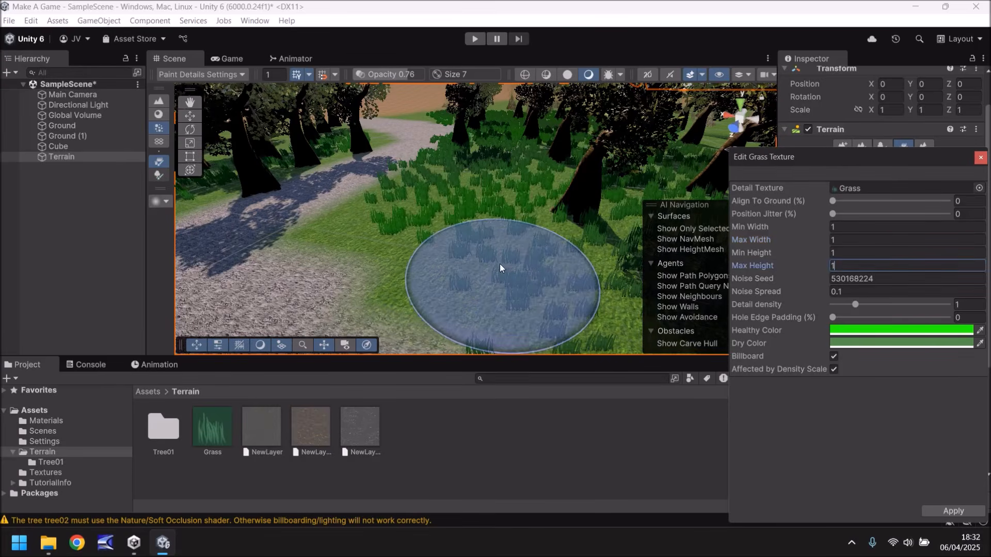
scroll(503, 267, "up", 4)
scroll(535, 236, "down", 3)
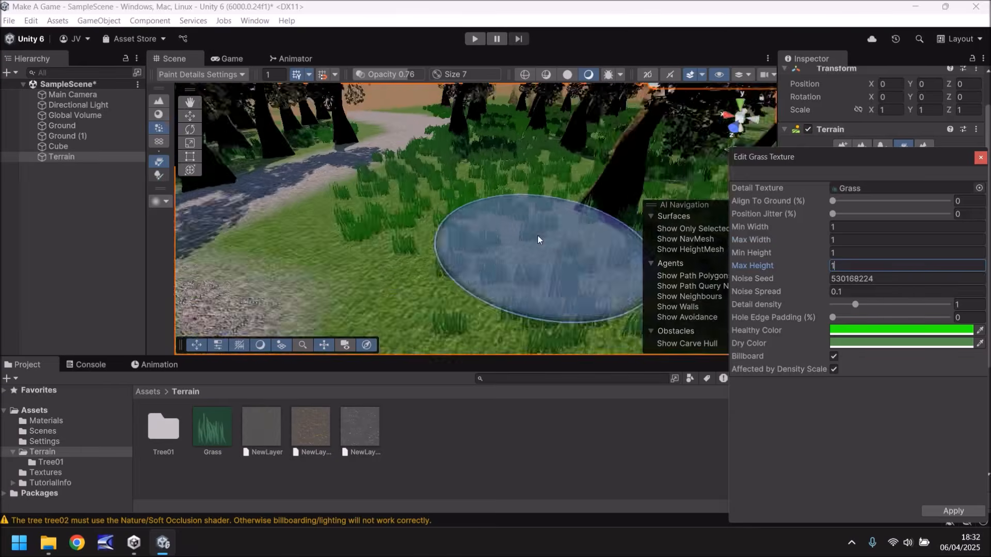
scroll(536, 234, "down", 2)
Try a Max Height of 10 on the Grass detail and return it to 1.
type("0")
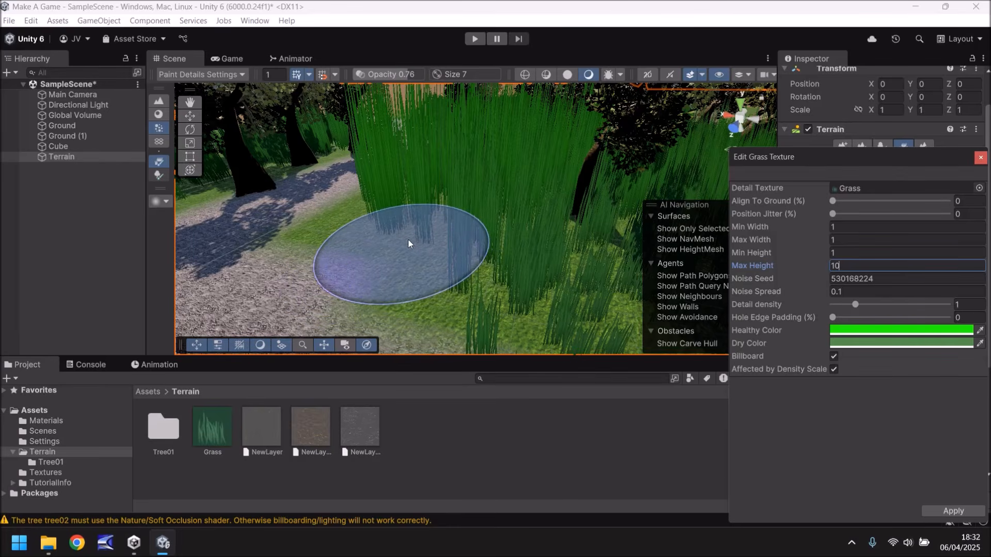
left_click_drag(847, 266, 827, 268)
type("1")
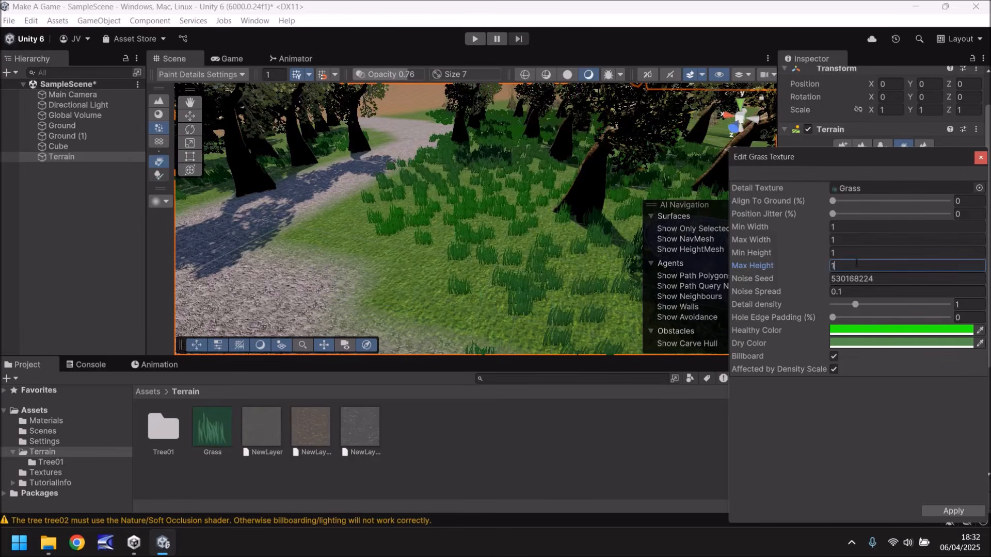
Enter 0 as the Grass detail's Max Width and close its settings.
left_click(849, 240)
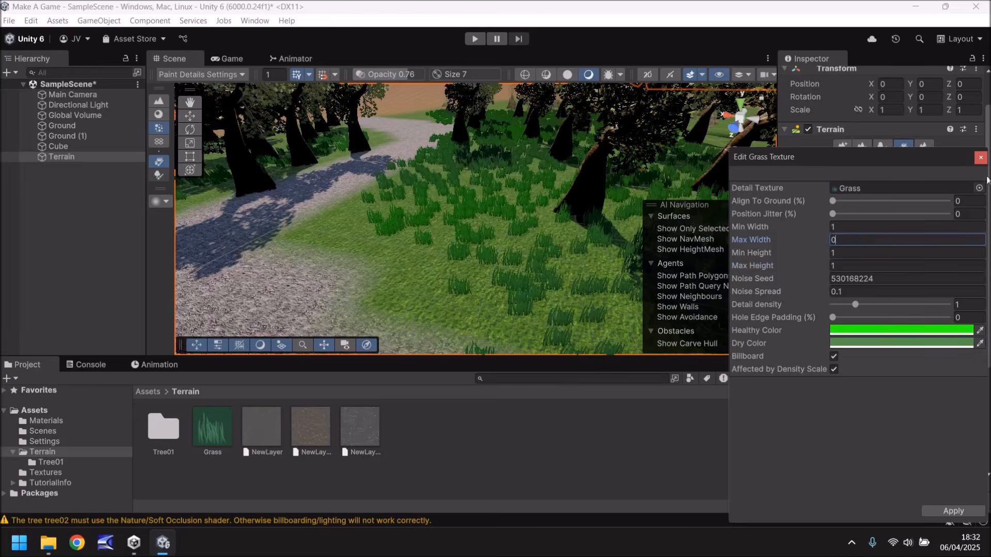
left_click(981, 158)
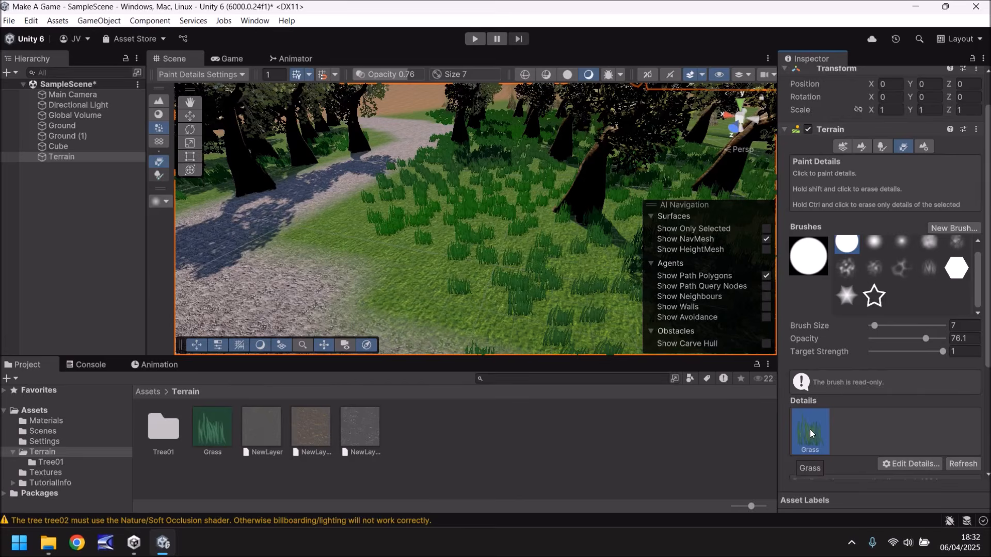
scroll(810, 429, "down", 3)
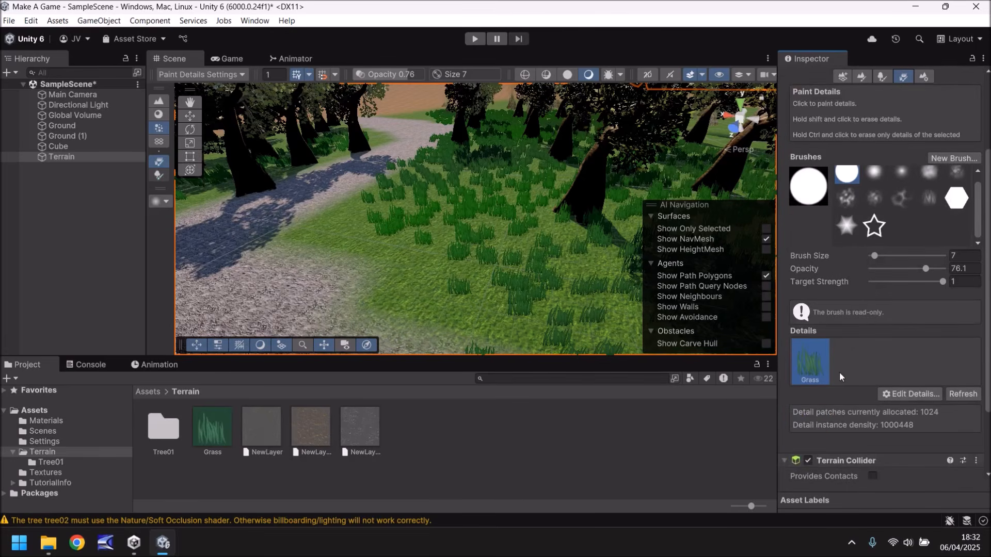
left_click(918, 393)
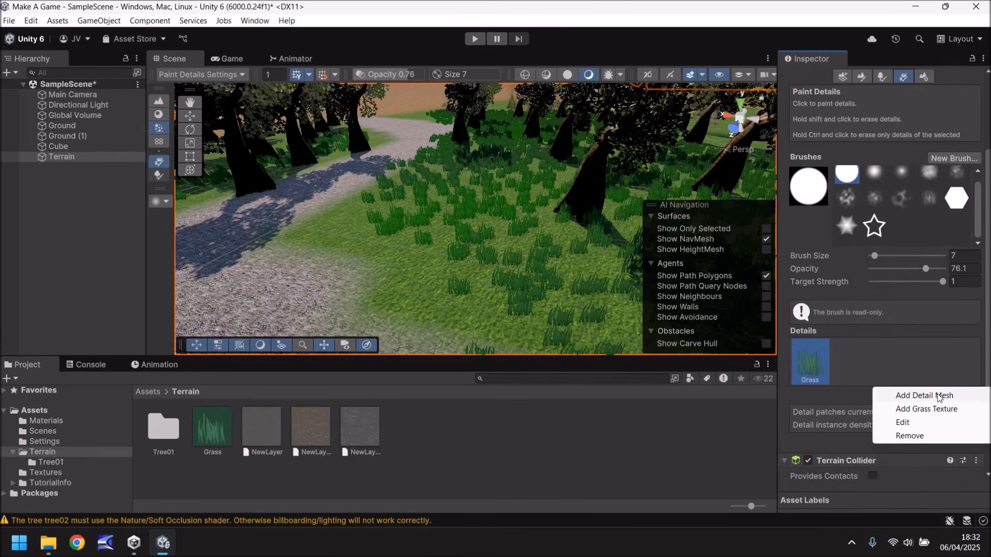
left_click(935, 408)
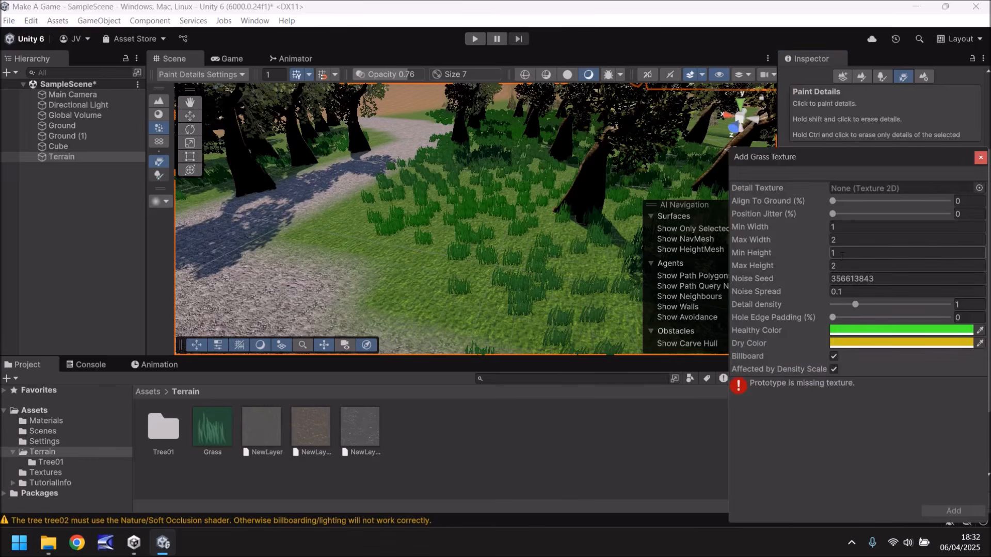
left_click(979, 188)
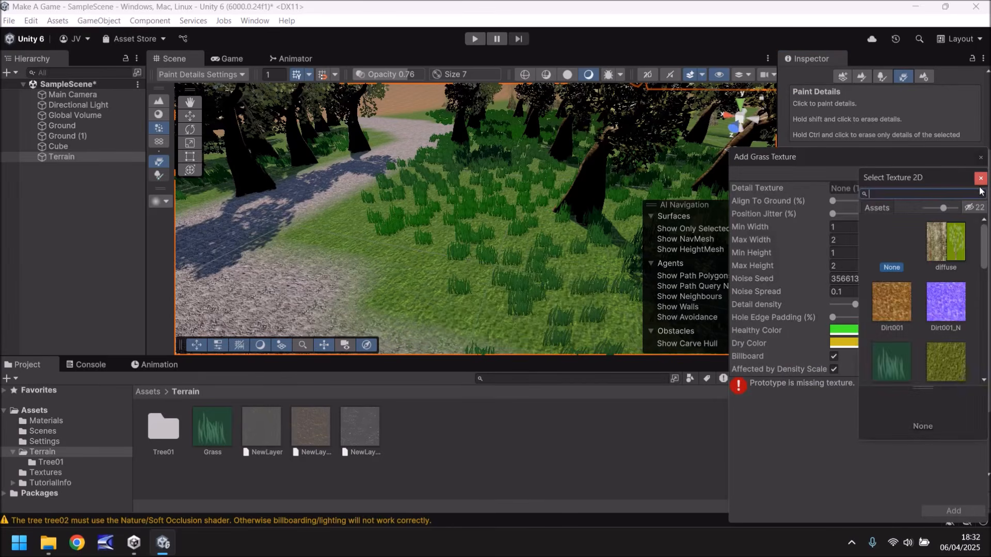
left_click(885, 359)
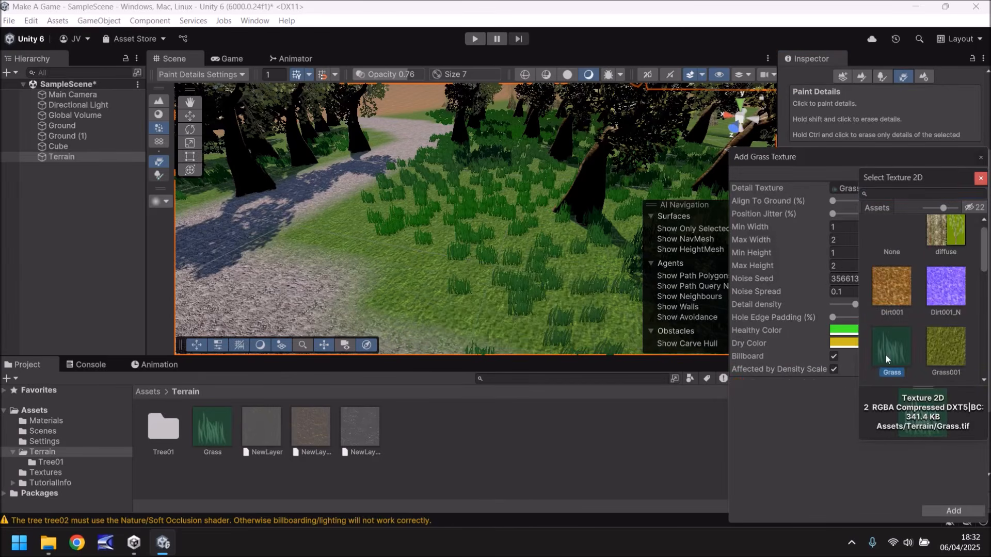
left_click(980, 178)
left_click(846, 343)
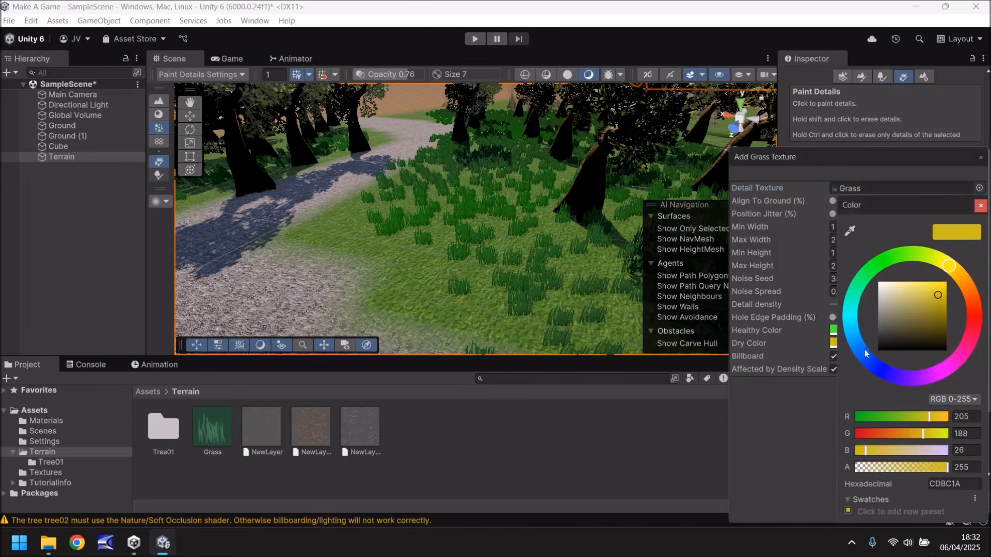
left_click(883, 262)
left_click(919, 309)
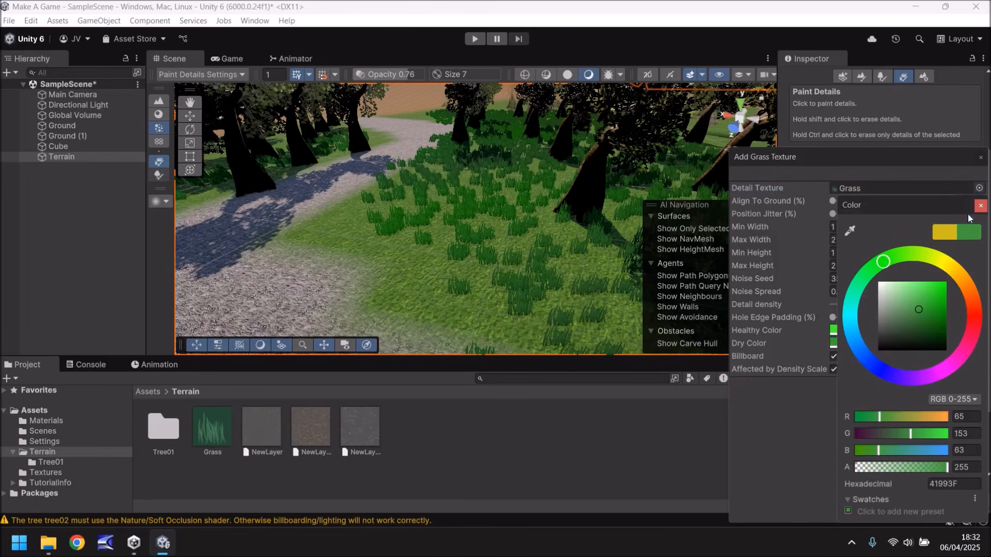
left_click(980, 205)
left_click(815, 268)
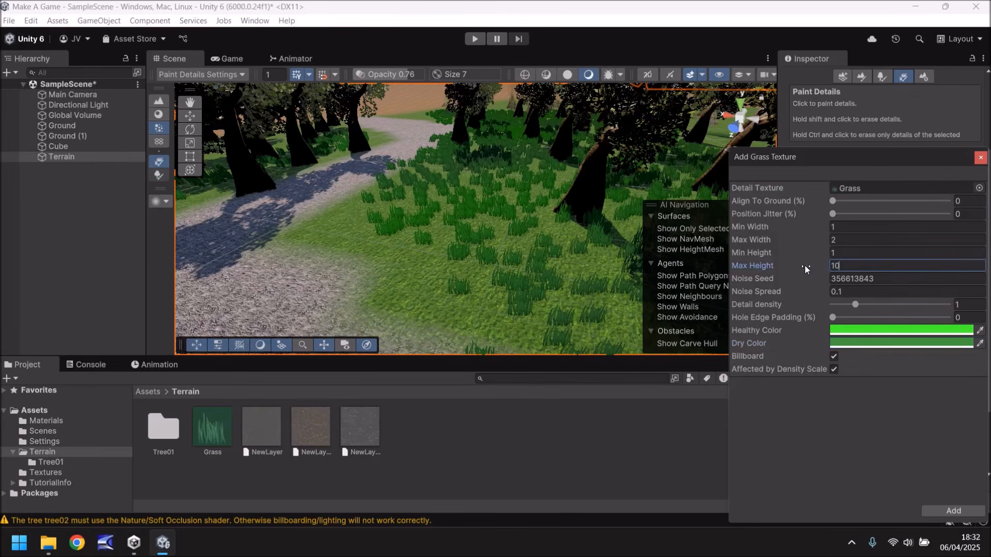
left_click_drag(856, 305, 904, 305)
left_click(980, 158)
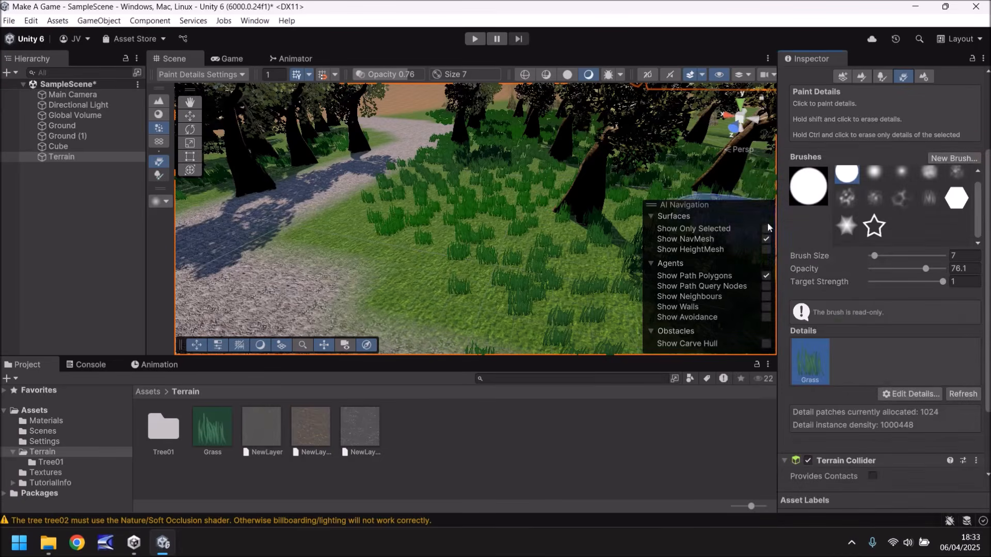
Start a second grass texture detail using the Grass texture and give it a muted green Dry Color.
left_click(917, 394)
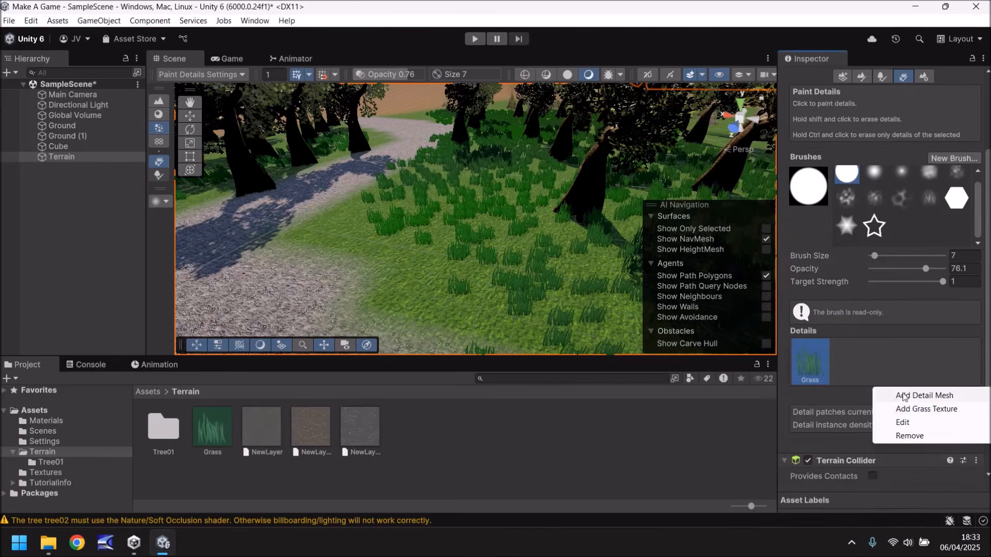
left_click(921, 413)
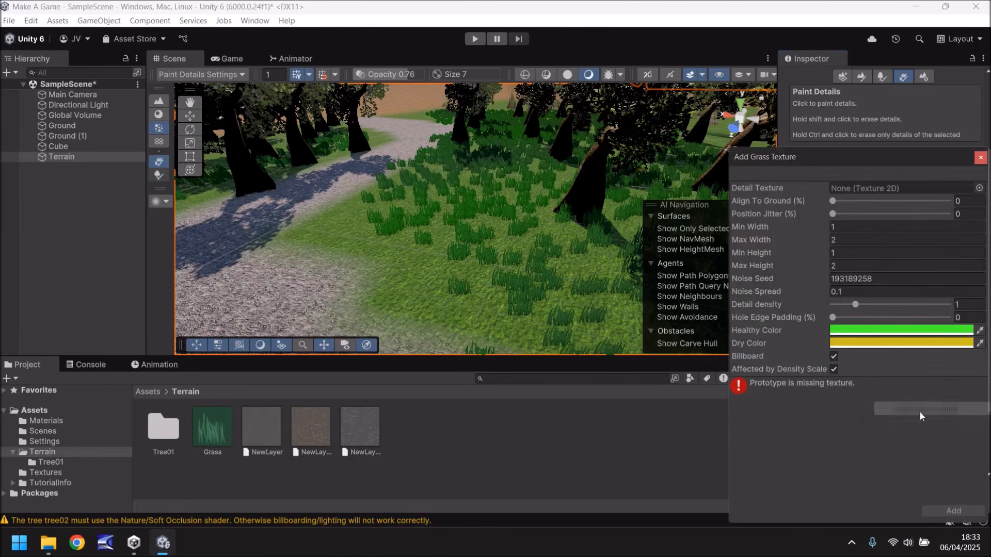
left_click(979, 189)
double_click(892, 359)
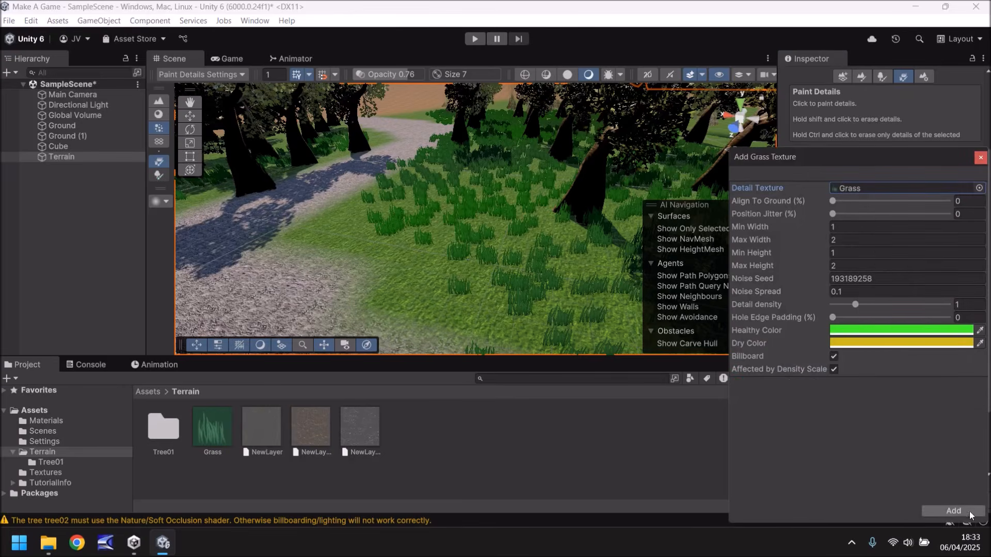
left_click(876, 343)
left_click_drag(924, 257, 878, 264)
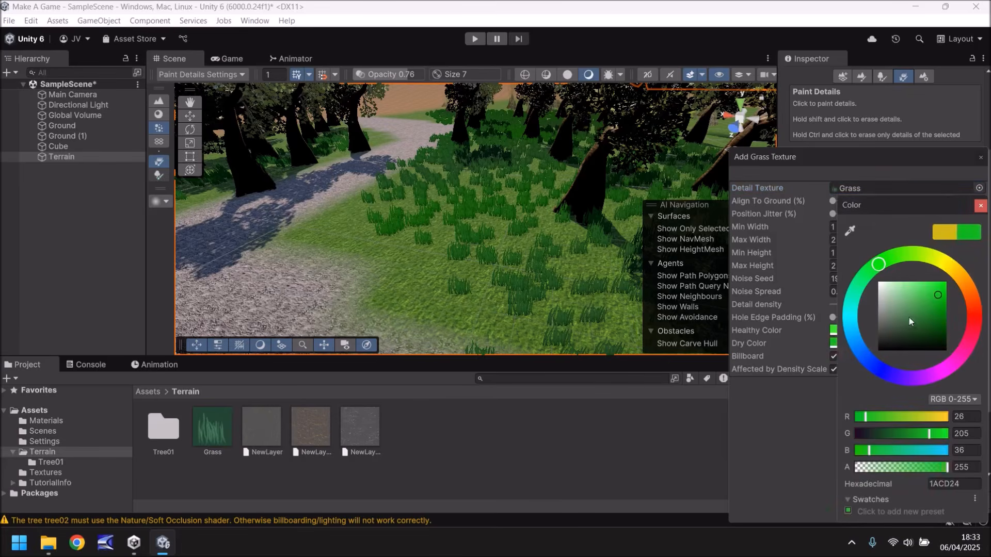
left_click(912, 308)
left_click(981, 205)
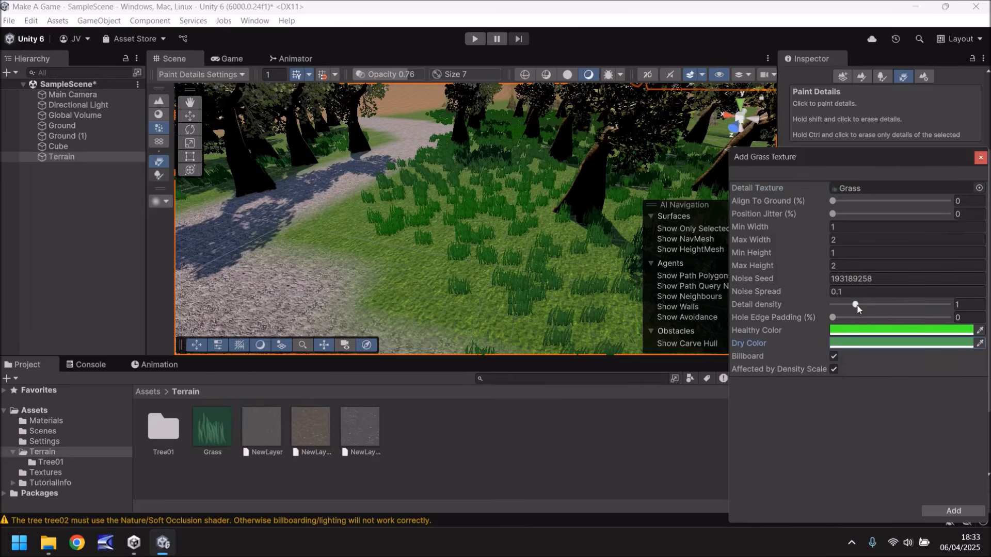
Set the new grass detail's density to 2.38 and Max Height to 10, and add it to the terrain.
left_click_drag(856, 304, 887, 305)
left_click(794, 265)
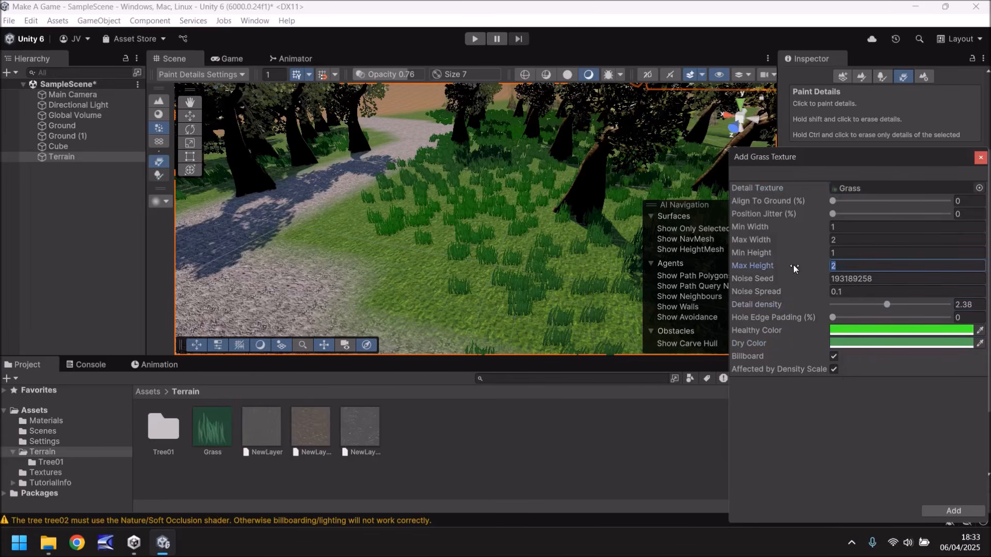
left_click(953, 511)
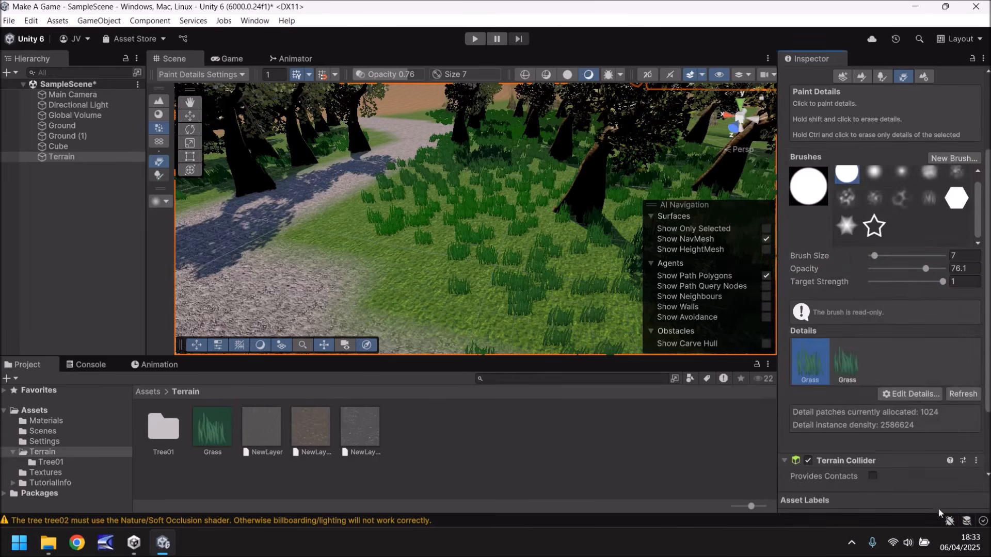
Paint a dense patch of the second Grass detail on the green ground beside the path.
left_click(841, 365)
mouse_move(532, 258)
left_mouse_down()
mouse_move(500, 244)
mouse_move(510, 250)
left_mouse_up()
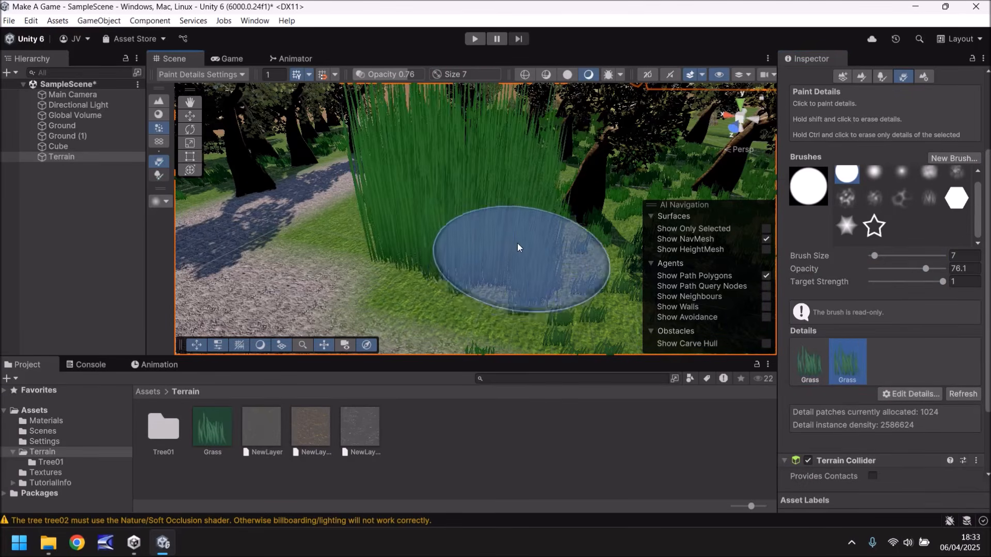
scroll(517, 243, "down", 3)
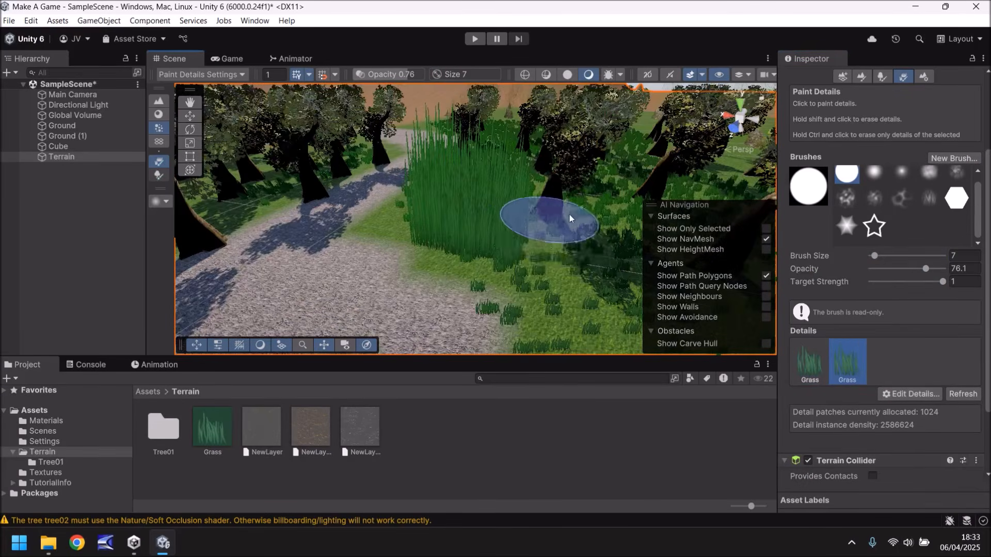
Set the second Grass detail's Max Height to 5 and close its settings.
left_click(913, 395)
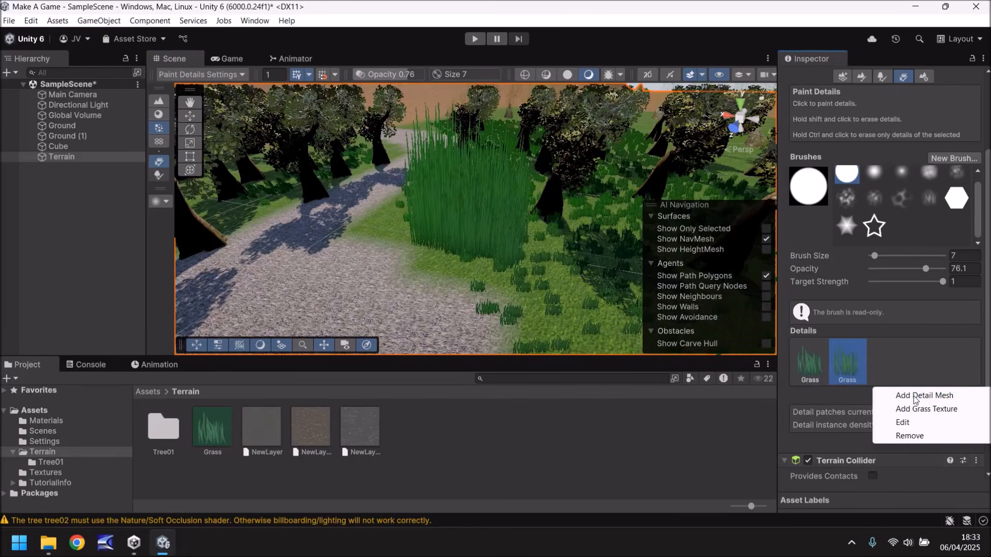
left_click(911, 424)
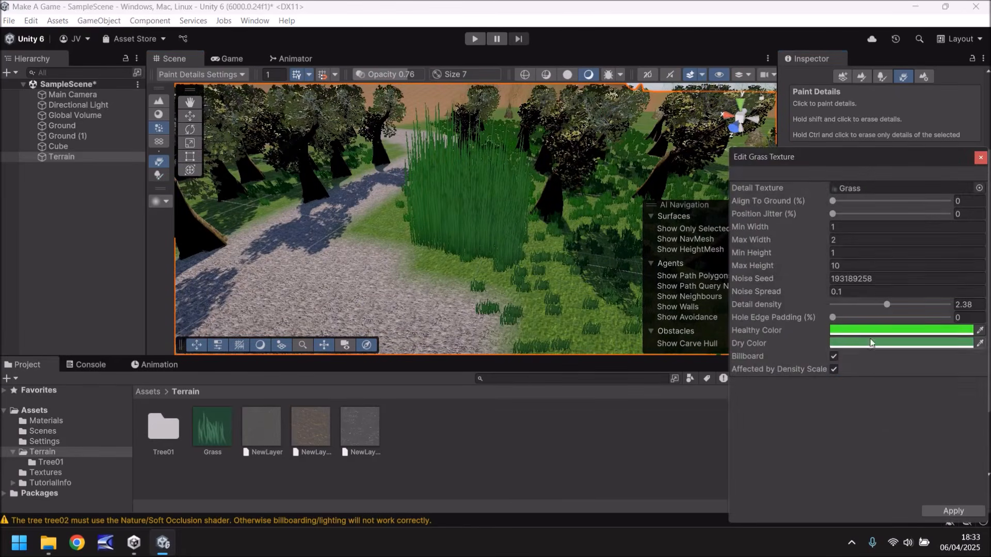
left_click(782, 266)
left_click_drag(783, 265, 770, 264)
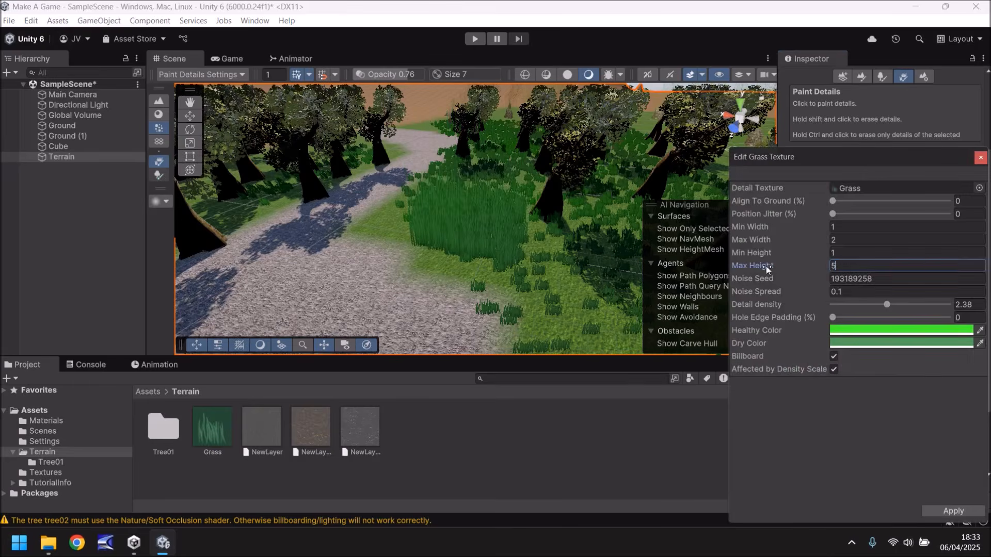
left_click(981, 157)
Spread the second Grass detail across the clearing between the path and the trees.
mouse_move(560, 260)
left_mouse_down()
mouse_move(633, 194)
mouse_move(610, 226)
mouse_move(547, 209)
mouse_move(504, 180)
mouse_move(453, 181)
mouse_move(412, 212)
left_mouse_up()
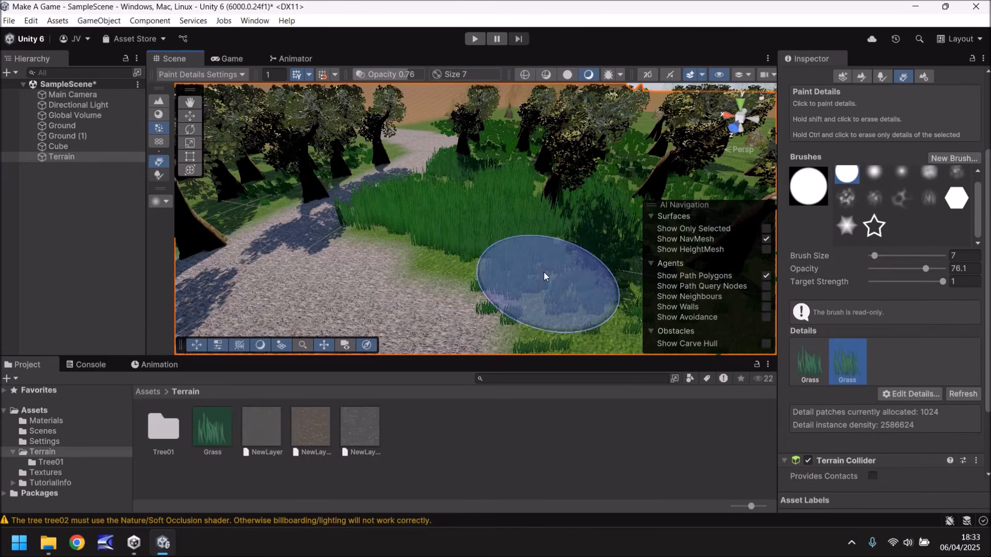
key("ctrl+z")
key("ctrl+y")
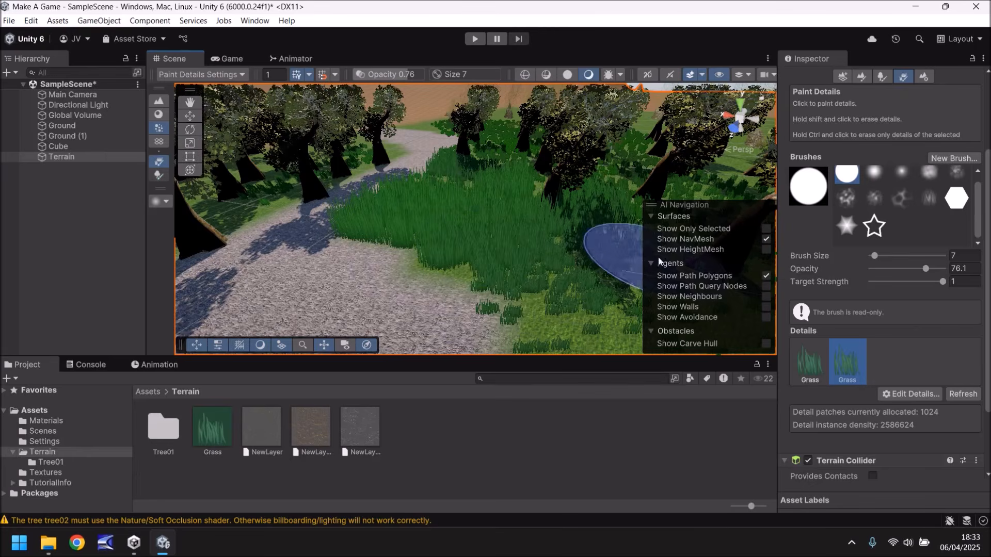
Try a Max Height of 20 on the first Grass detail and return it to 1.
left_click(807, 370)
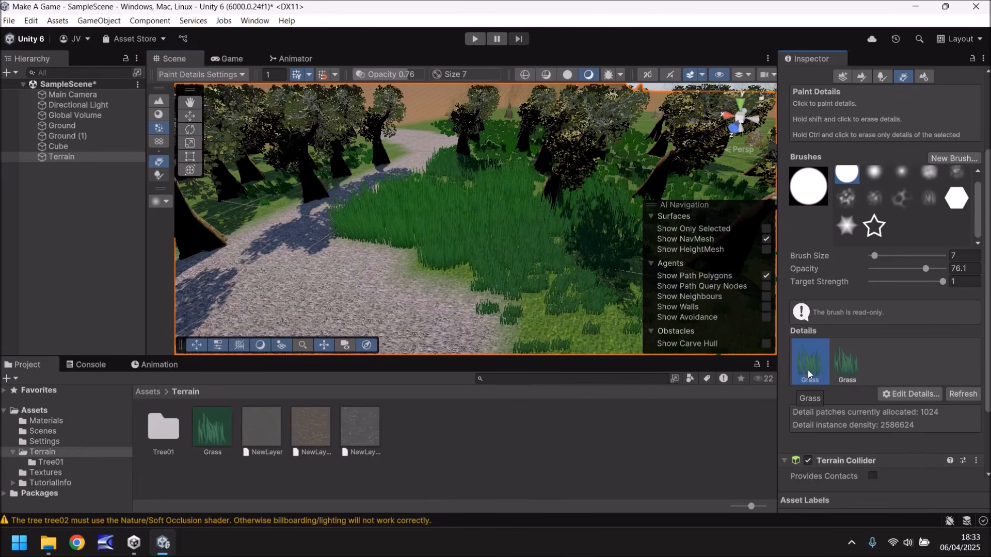
left_click(931, 393)
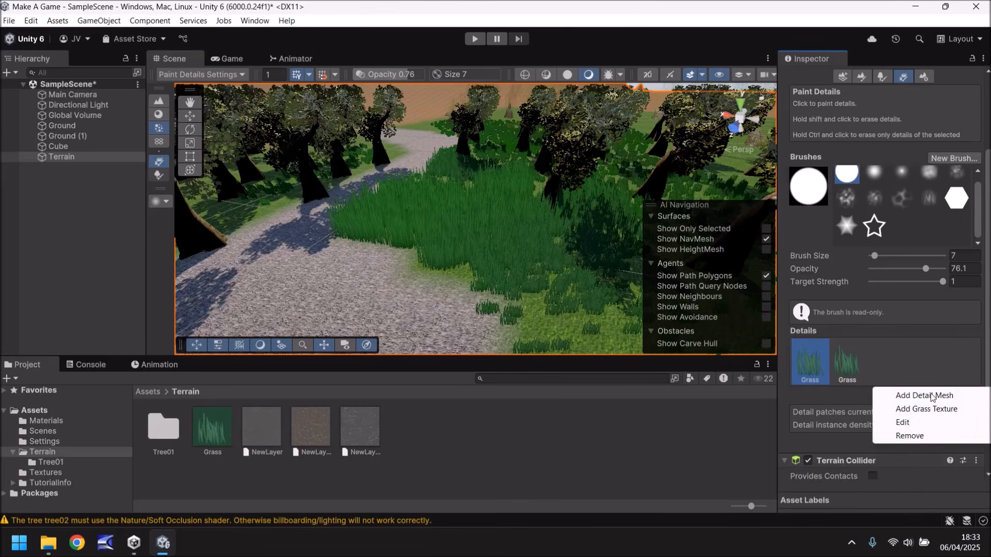
left_click(898, 422)
left_click(861, 266)
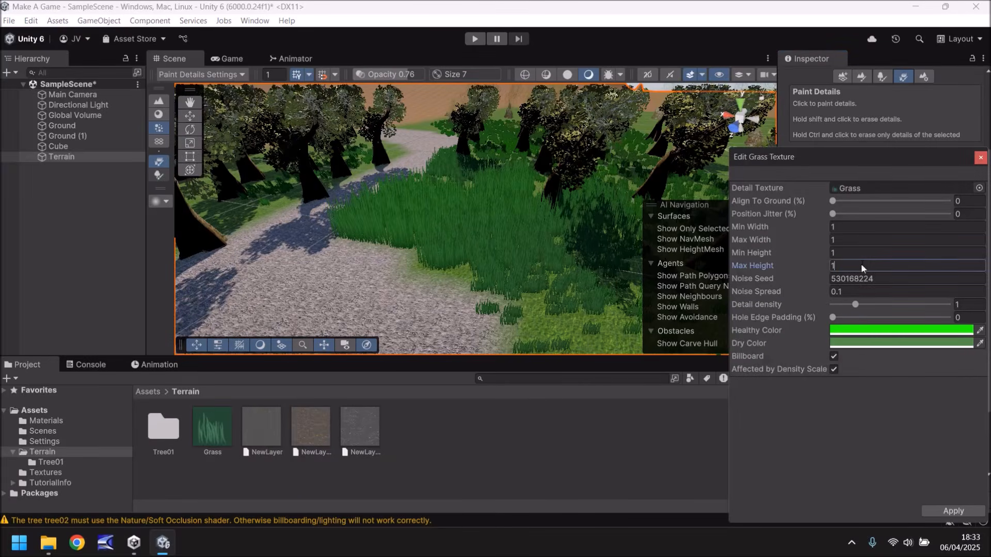
type("20")
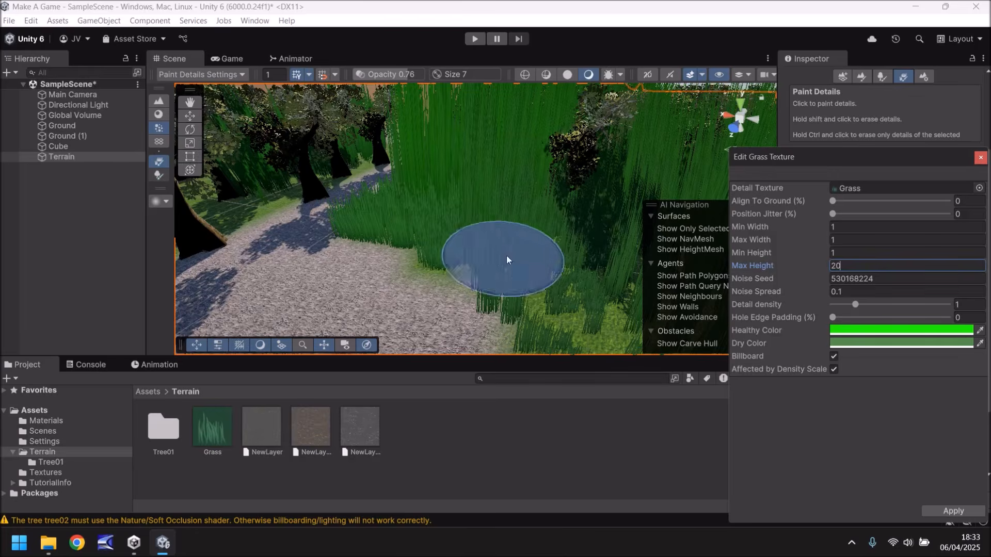
left_click(803, 266)
type("1")
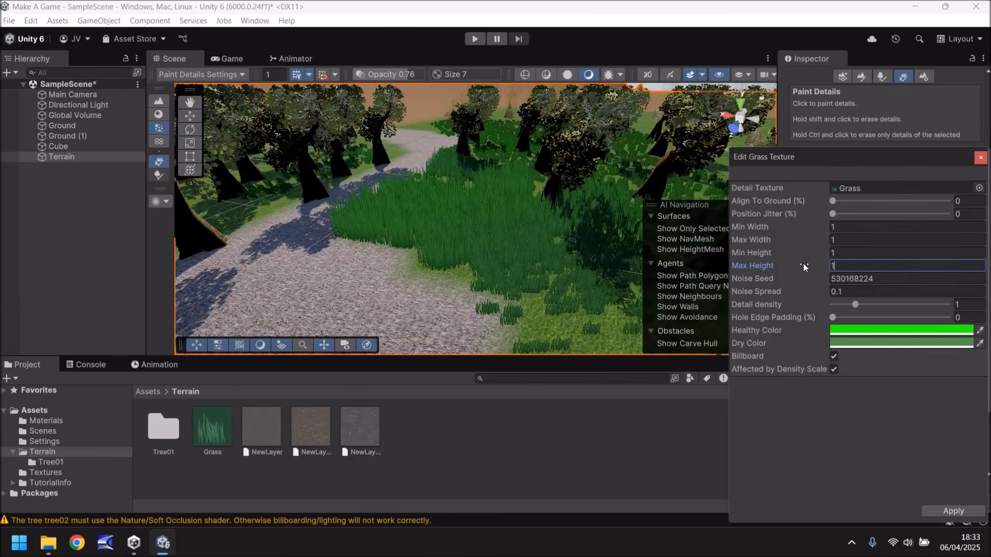
Close the first Grass detail's settings and paint a few short tufts onto the path's edge.
left_click(980, 158)
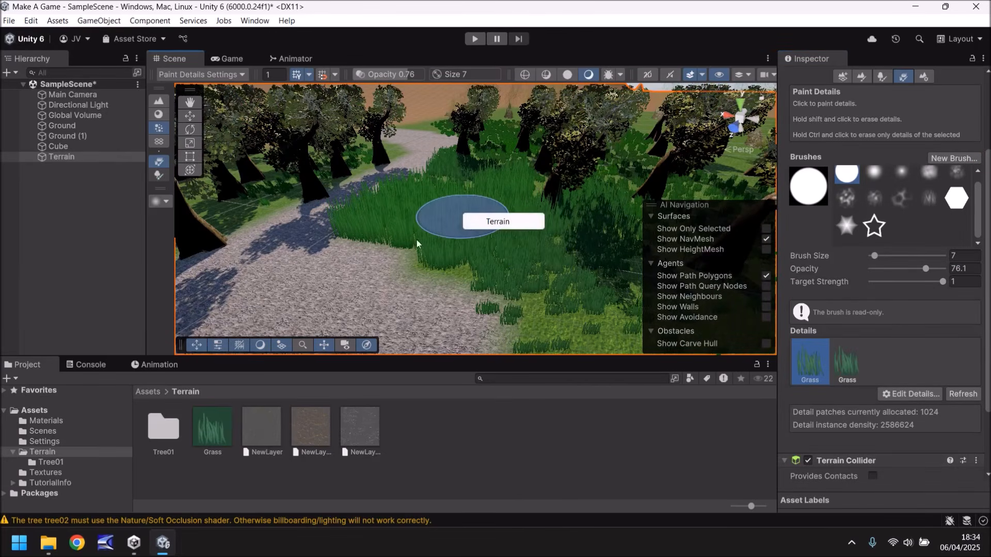
left_click_drag(419, 246, 361, 255)
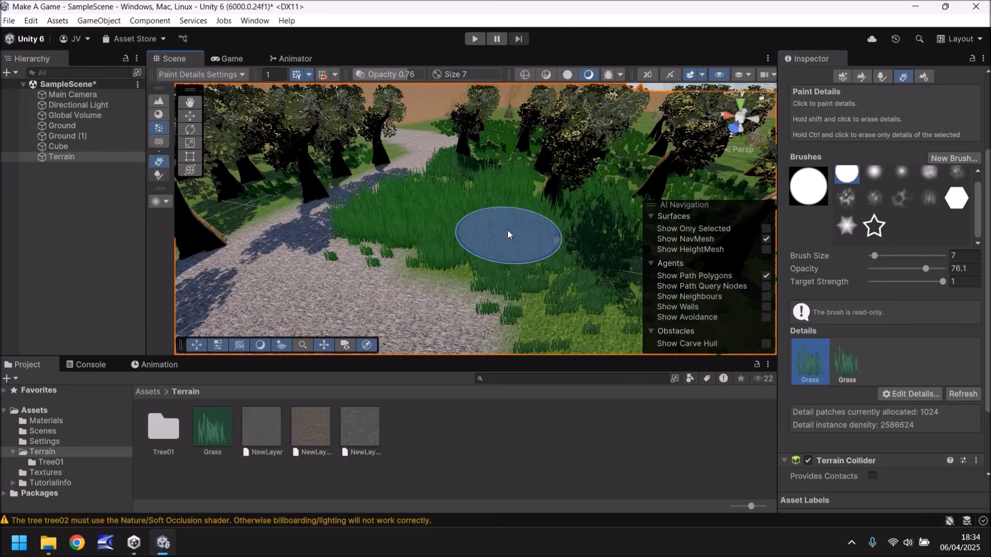
Try erasing the painted grass in the clearing, undo it, and try erasing a smaller area near the tree.
mouse_move(508, 235)
left_mouse_down("shift")
mouse_move(438, 217)
mouse_move(456, 243)
mouse_move(525, 244)
mouse_move(478, 200)
mouse_move(436, 196)
mouse_move(477, 234)
left_mouse_up("shift")
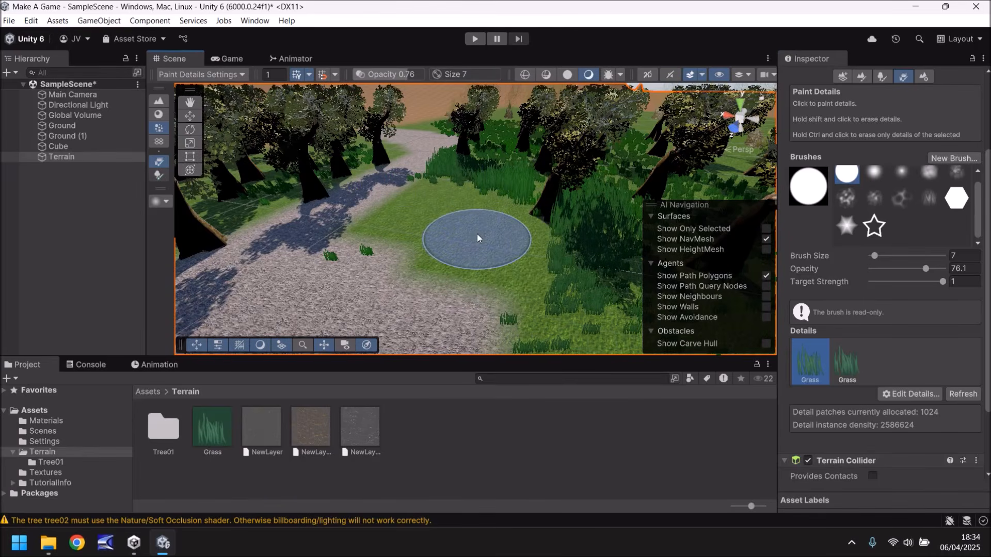
key("ctrl+z")
mouse_move(462, 243)
left_mouse_down("shift")
mouse_move(504, 236)
mouse_move(554, 188)
mouse_move(530, 208)
mouse_move(538, 218)
mouse_move(497, 216)
mouse_move(503, 223)
left_mouse_up("shift")
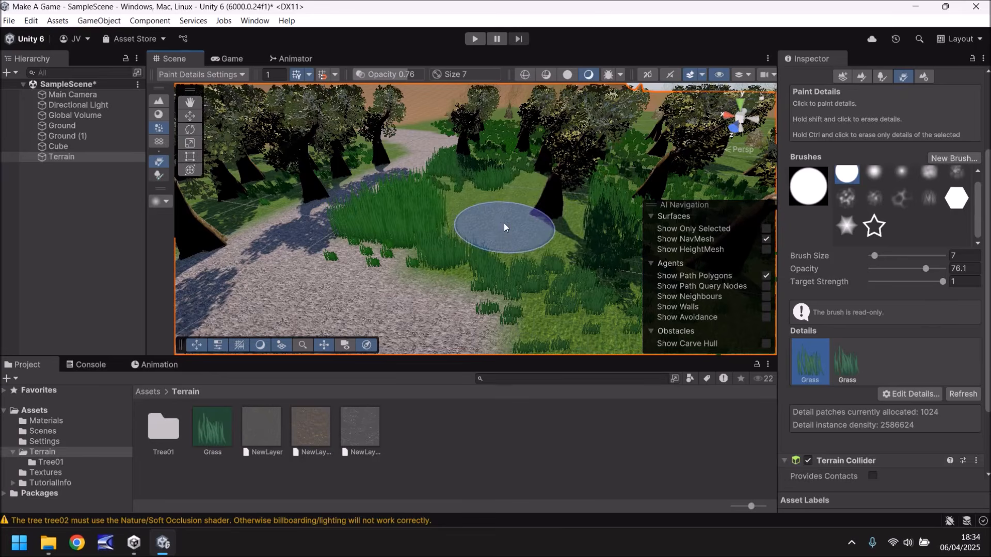
Try erasing the trees behind the clearing with the Paint Trees brush at size 48.
scroll(929, 222, "up", 2)
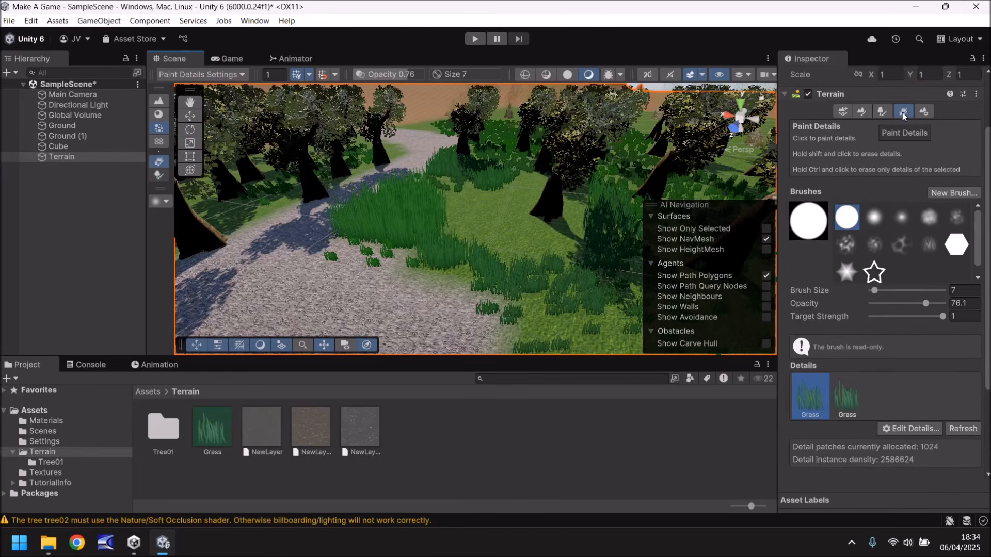
left_click(883, 112)
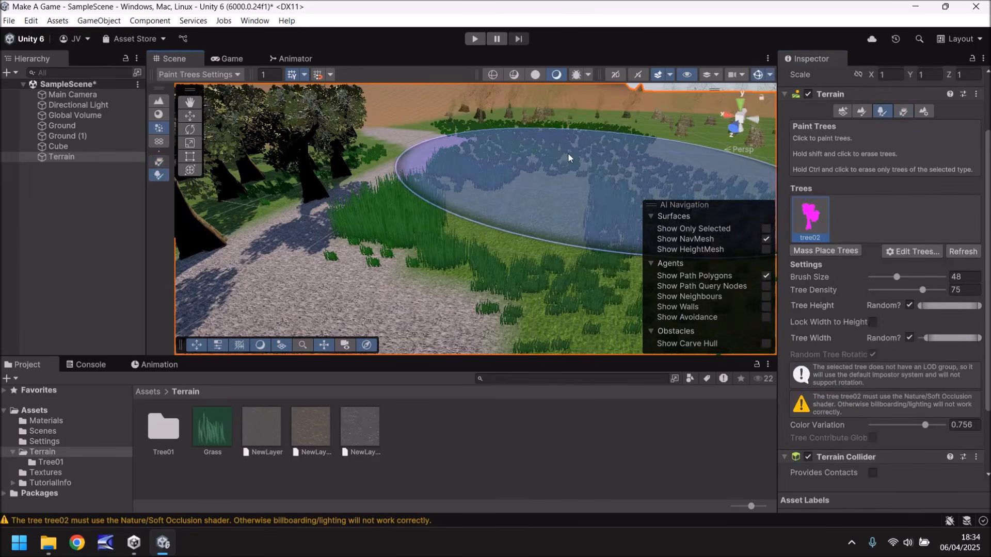
left_click(569, 156)
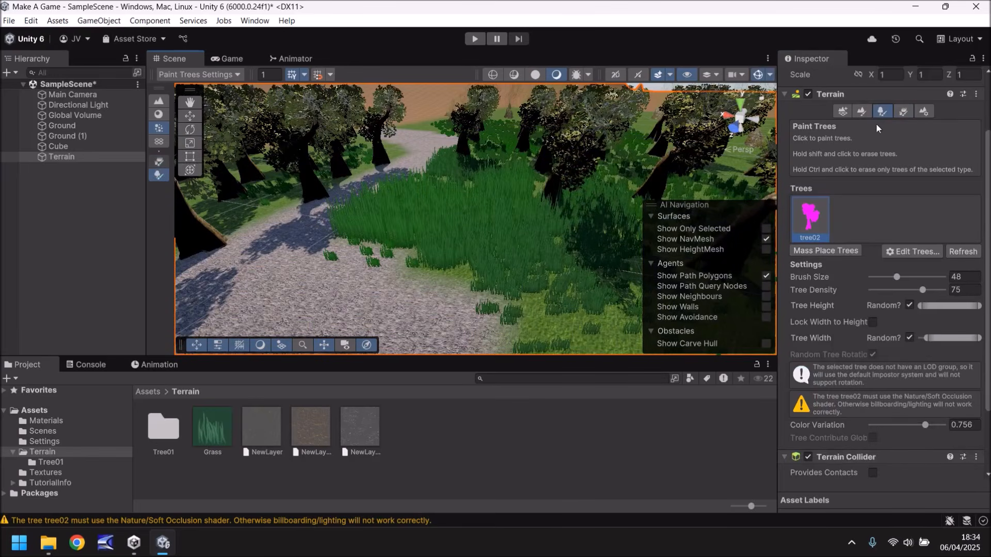
Paint the green NewLayer texture over the path's edge and cover that area with the second Grass detail.
left_click(861, 112)
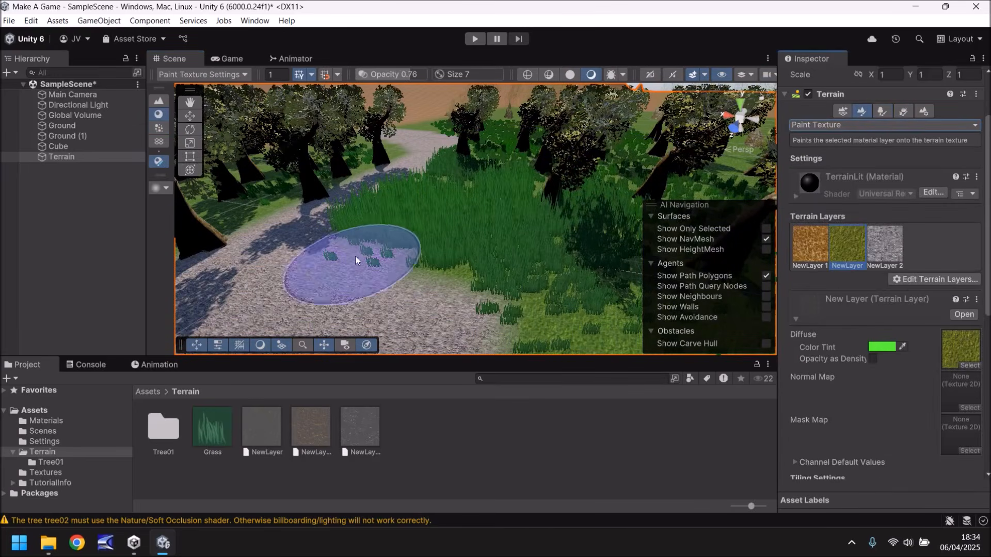
mouse_move(372, 250)
left_mouse_down()
mouse_move(420, 262)
mouse_move(484, 254)
left_mouse_up()
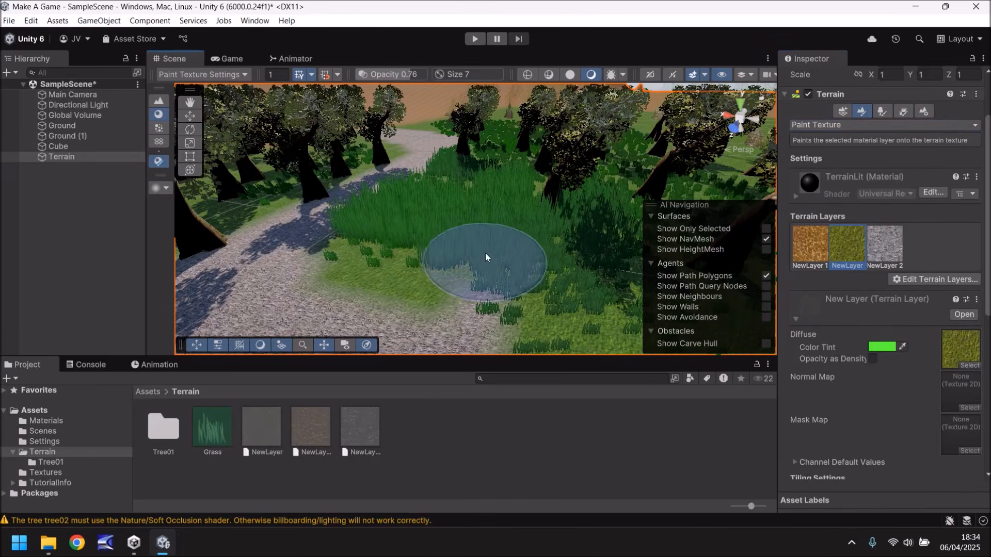
left_click(904, 111)
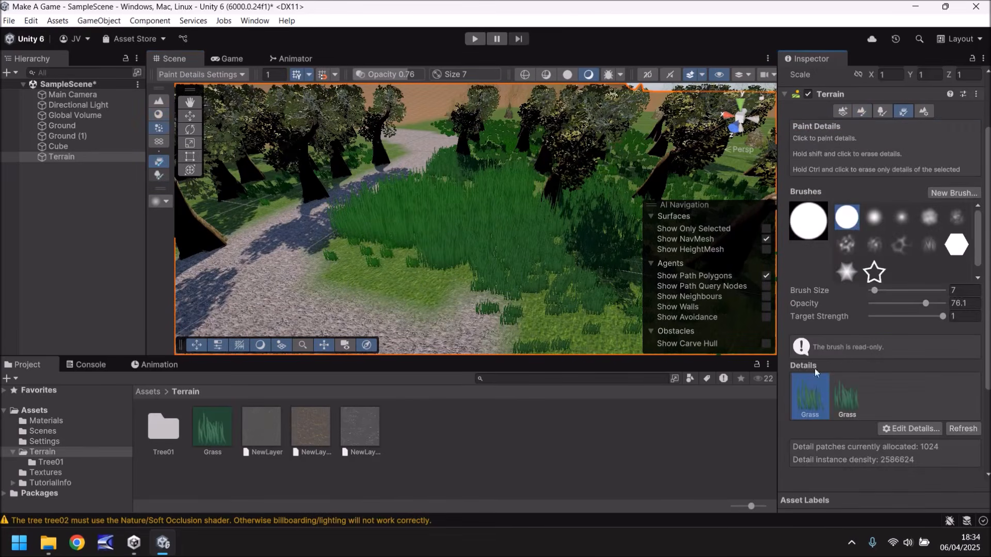
left_click(847, 397)
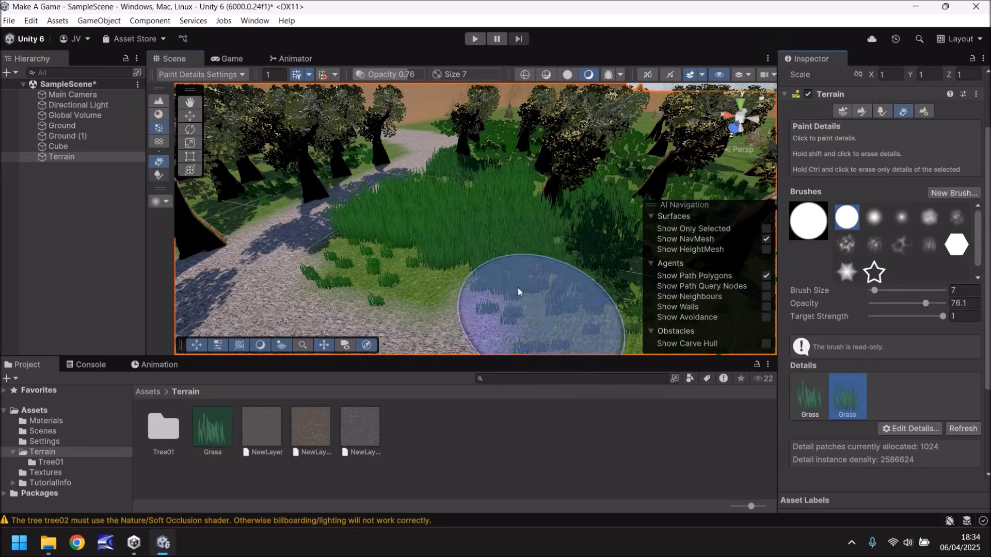
mouse_move(419, 265)
left_mouse_down()
mouse_move(474, 257)
mouse_move(578, 304)
mouse_move(538, 286)
mouse_move(564, 247)
left_mouse_up()
scroll(510, 259, "down", 5)
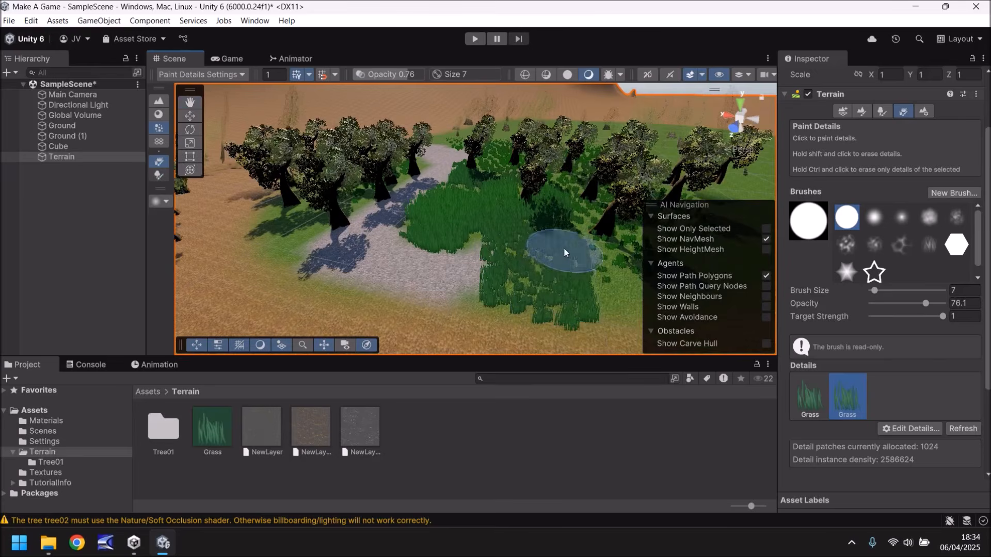
scroll(544, 197, "up", 3)
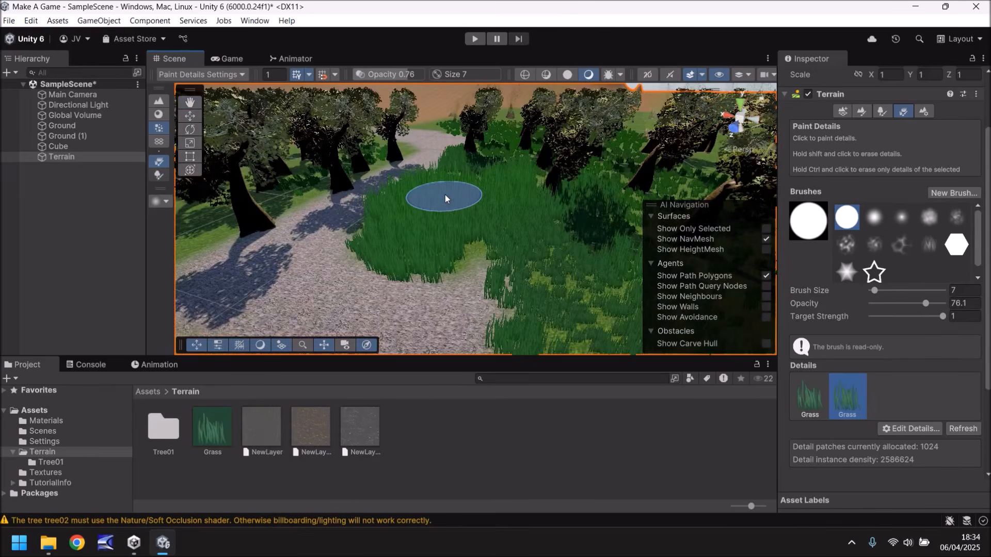
Raise a low mound on the gravel path beside the tall grass, using the soft round brush at opacity 12.3.
scroll(913, 305, "up", 2)
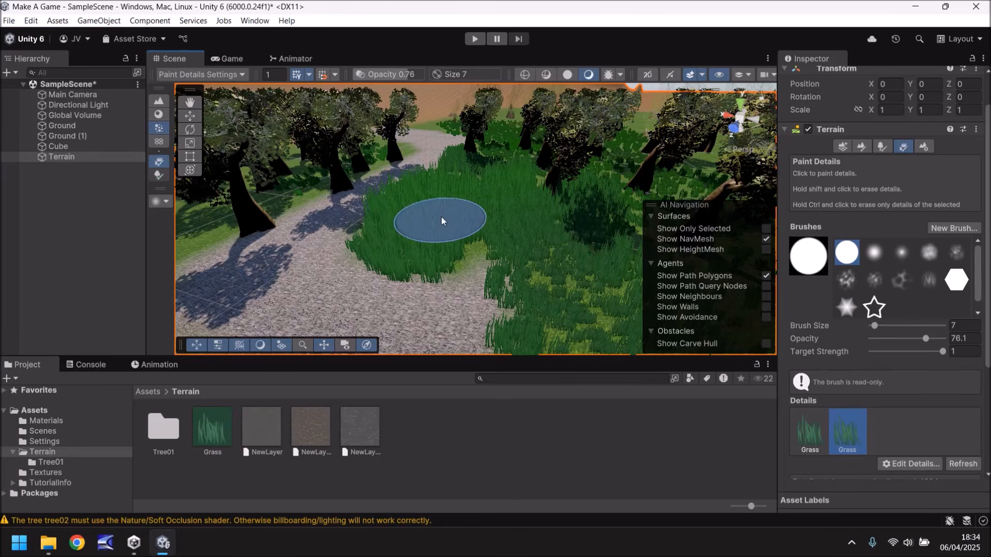
middle_click_drag(372, 271, 462, 208)
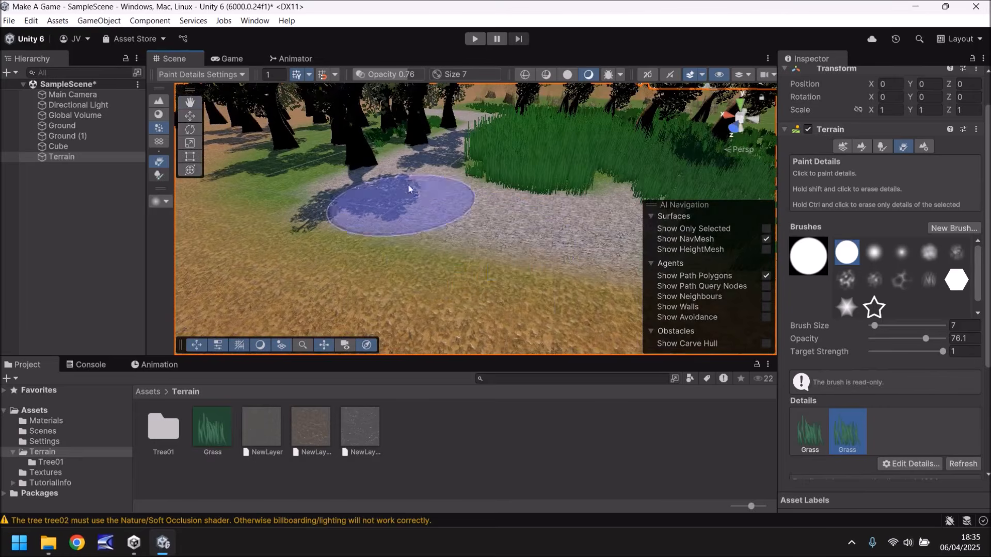
left_click(861, 147)
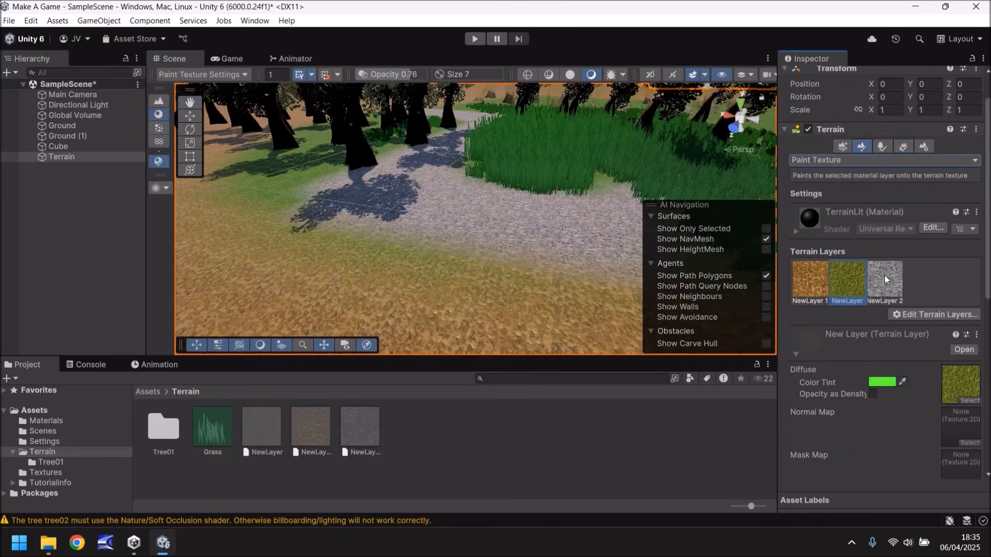
left_click(860, 160)
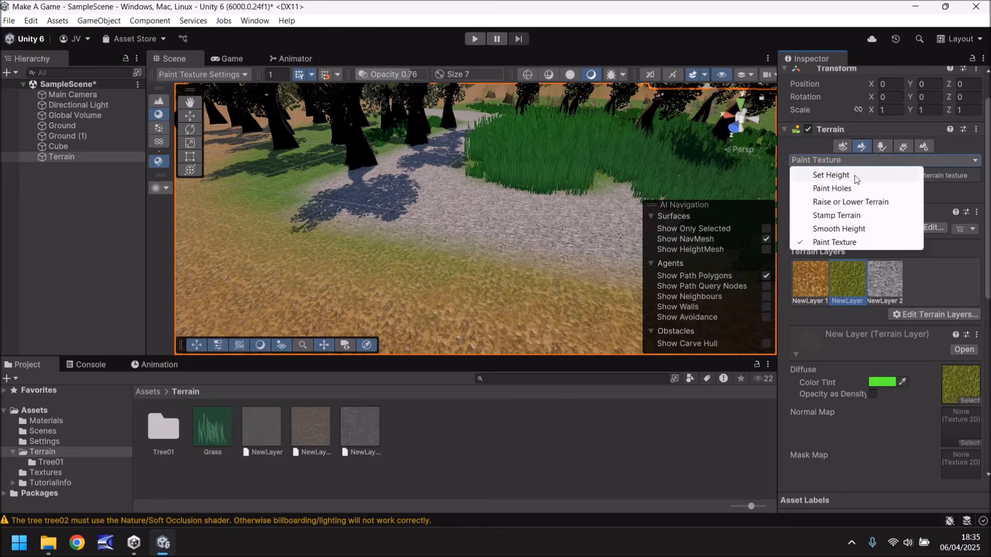
left_click(850, 205)
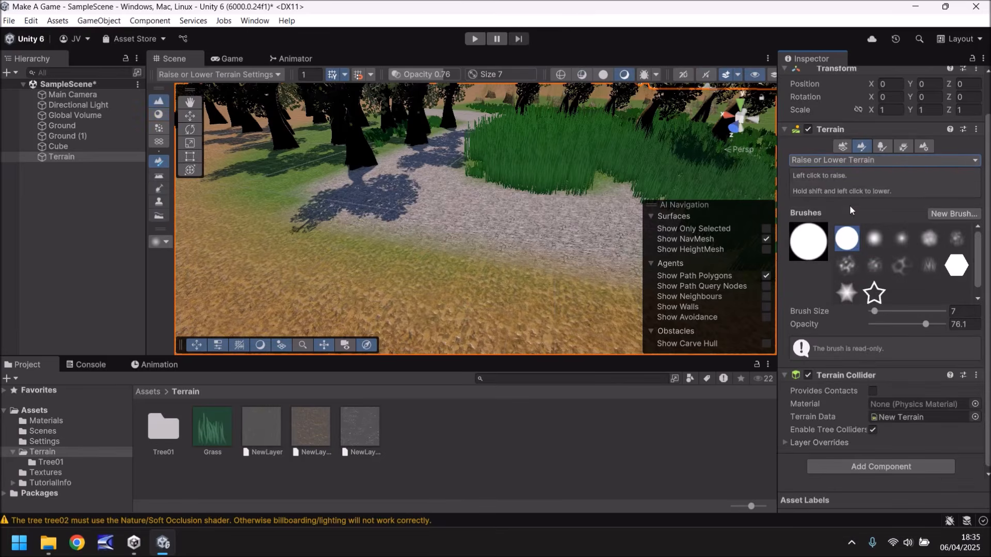
left_click(874, 238)
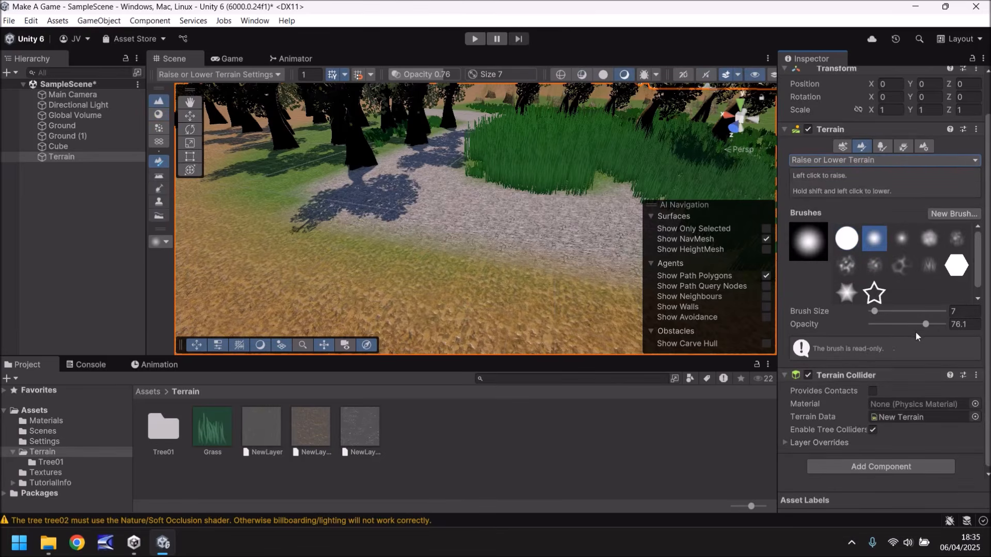
left_click_drag(927, 325, 880, 325)
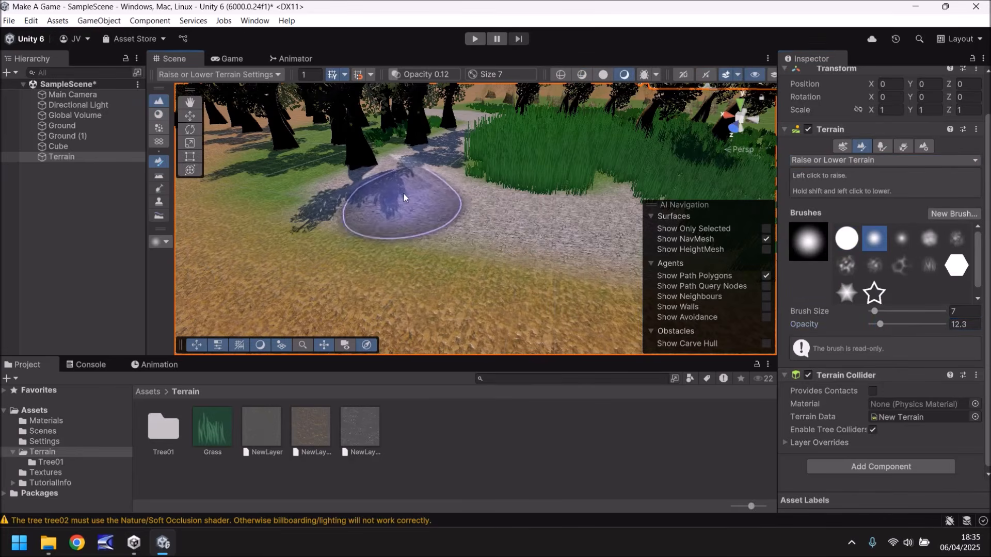
left_click_drag(520, 205, 582, 222)
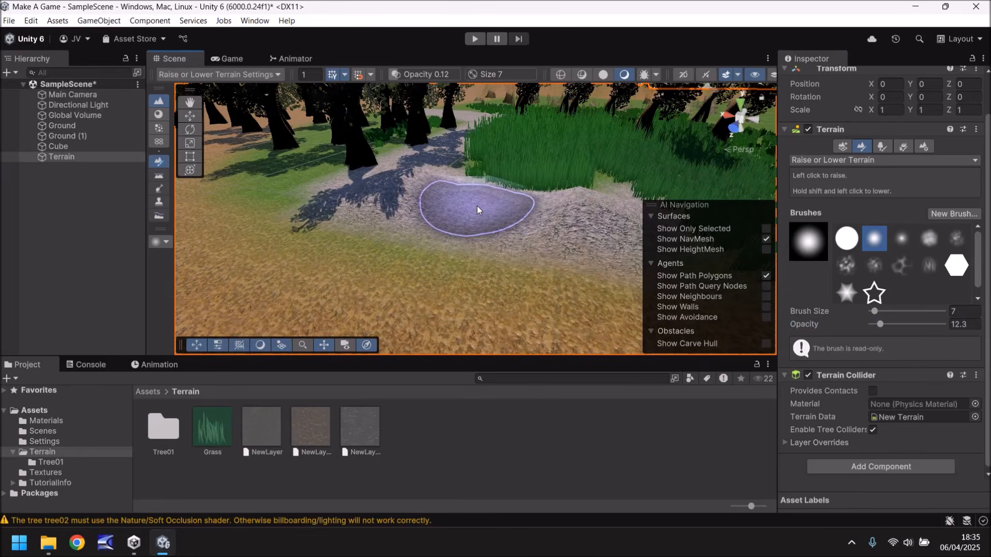
Smooth the raised mound on the gravel path with the Smooth Height brush.
left_click(918, 160)
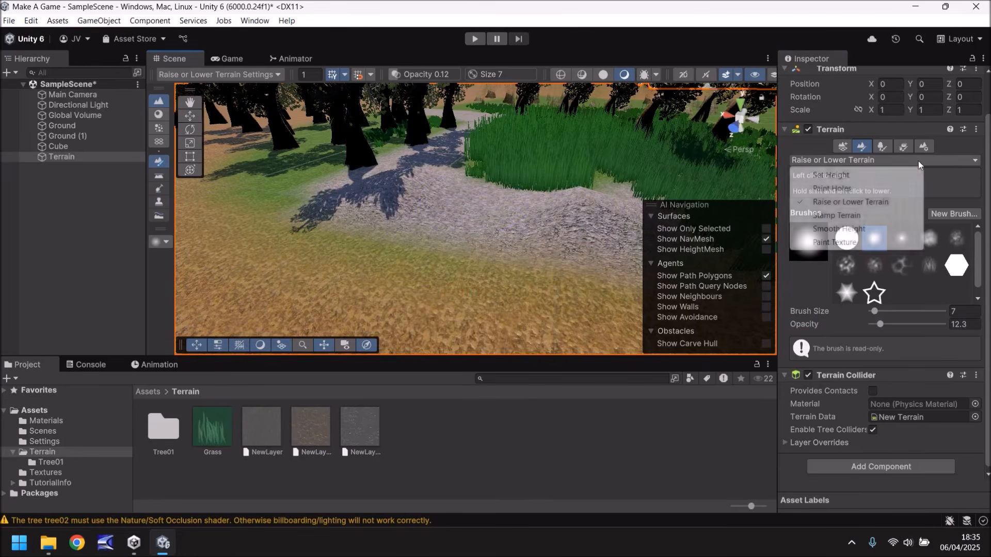
left_click(838, 228)
mouse_move(553, 211)
left_mouse_down()
mouse_move(576, 211)
mouse_move(505, 206)
left_mouse_up()
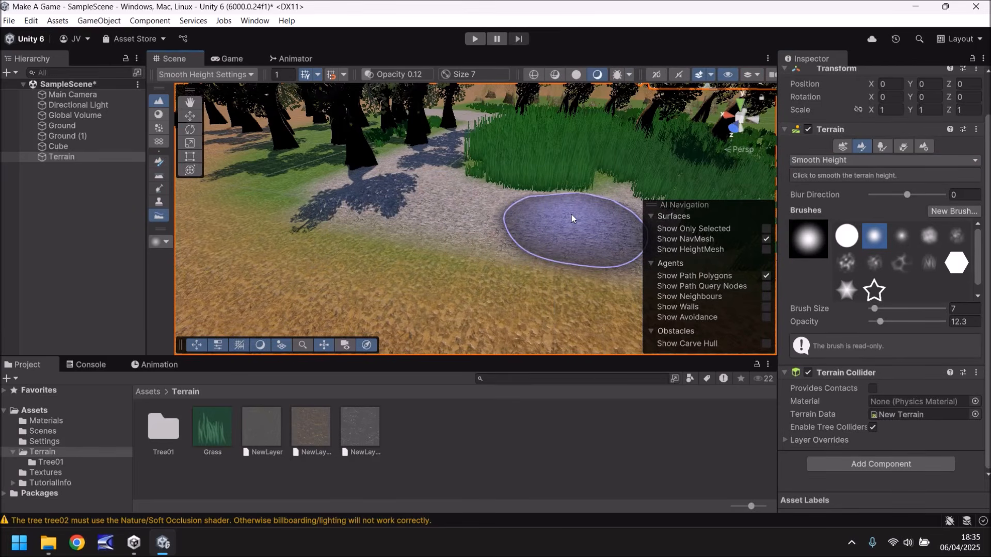
mouse_move(537, 142)
right_mouse_down()
mouse_move(515, 160)
mouse_move(510, 218)
mouse_move(439, 218)
right_mouse_up()
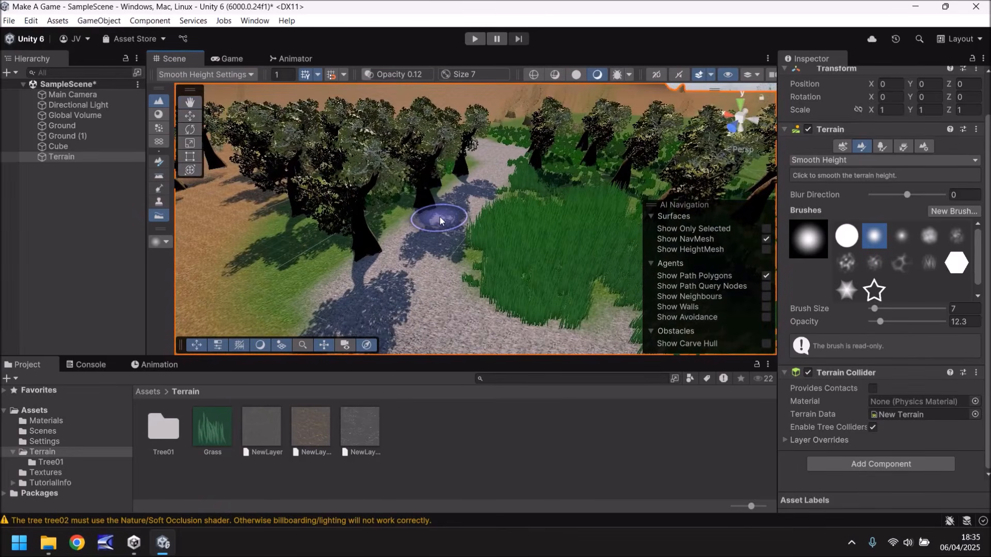